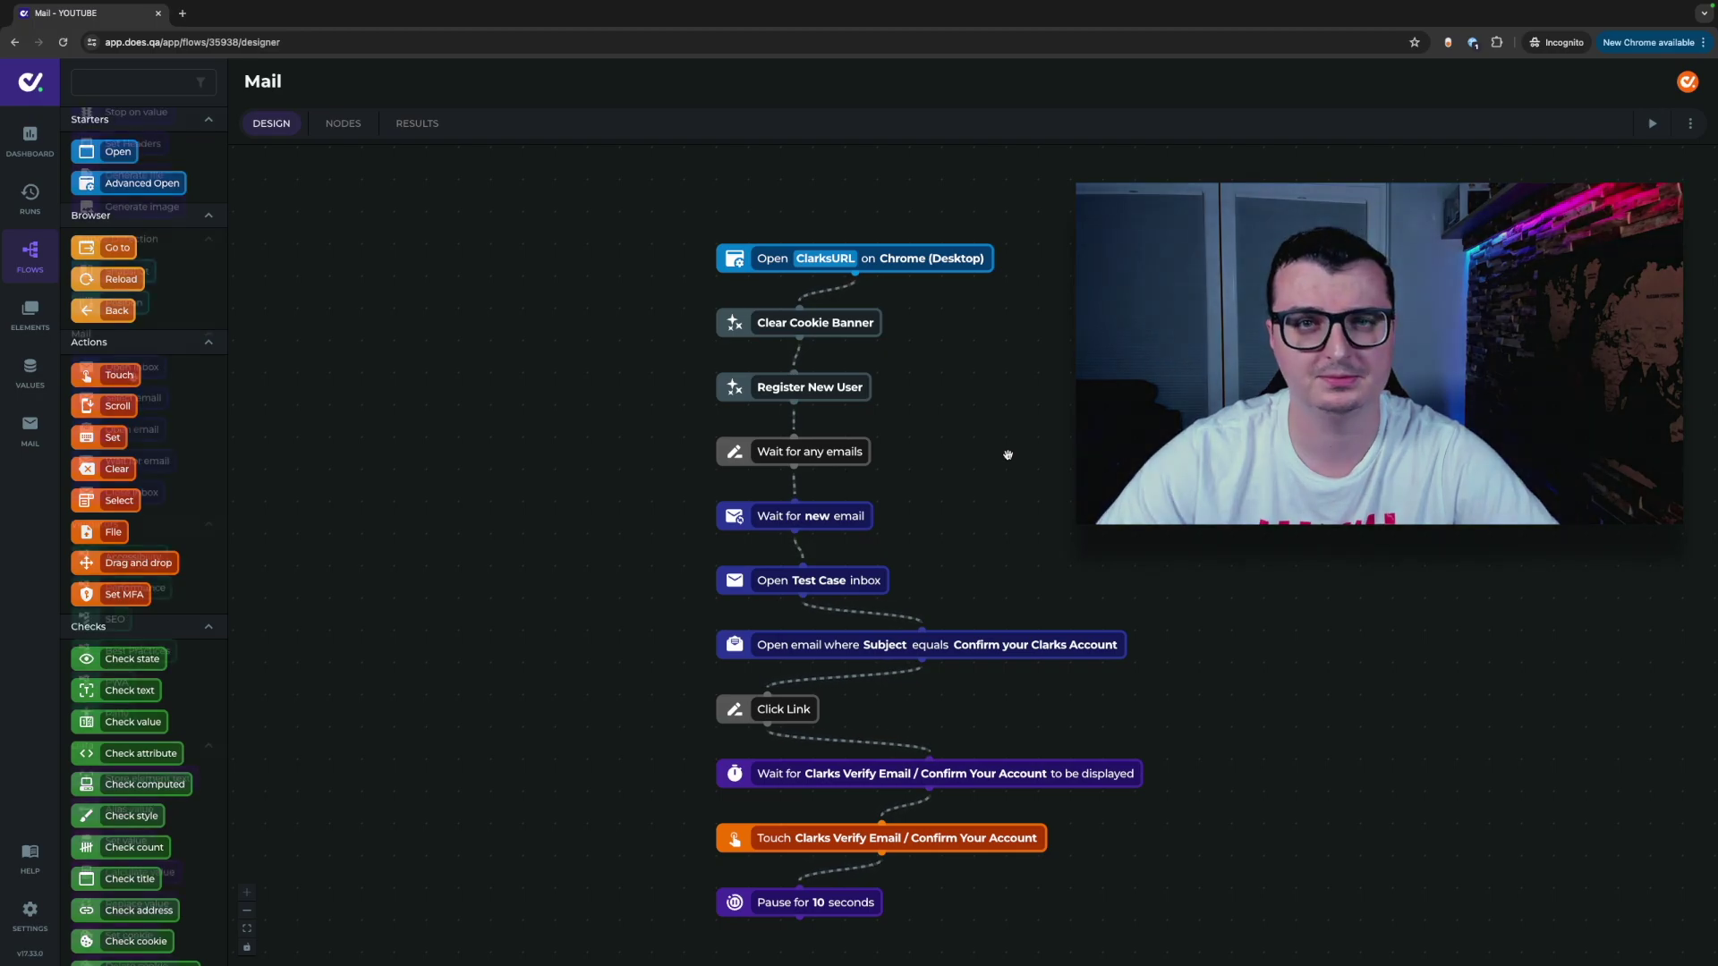
pyautogui.scroll(-15, 133, 376)
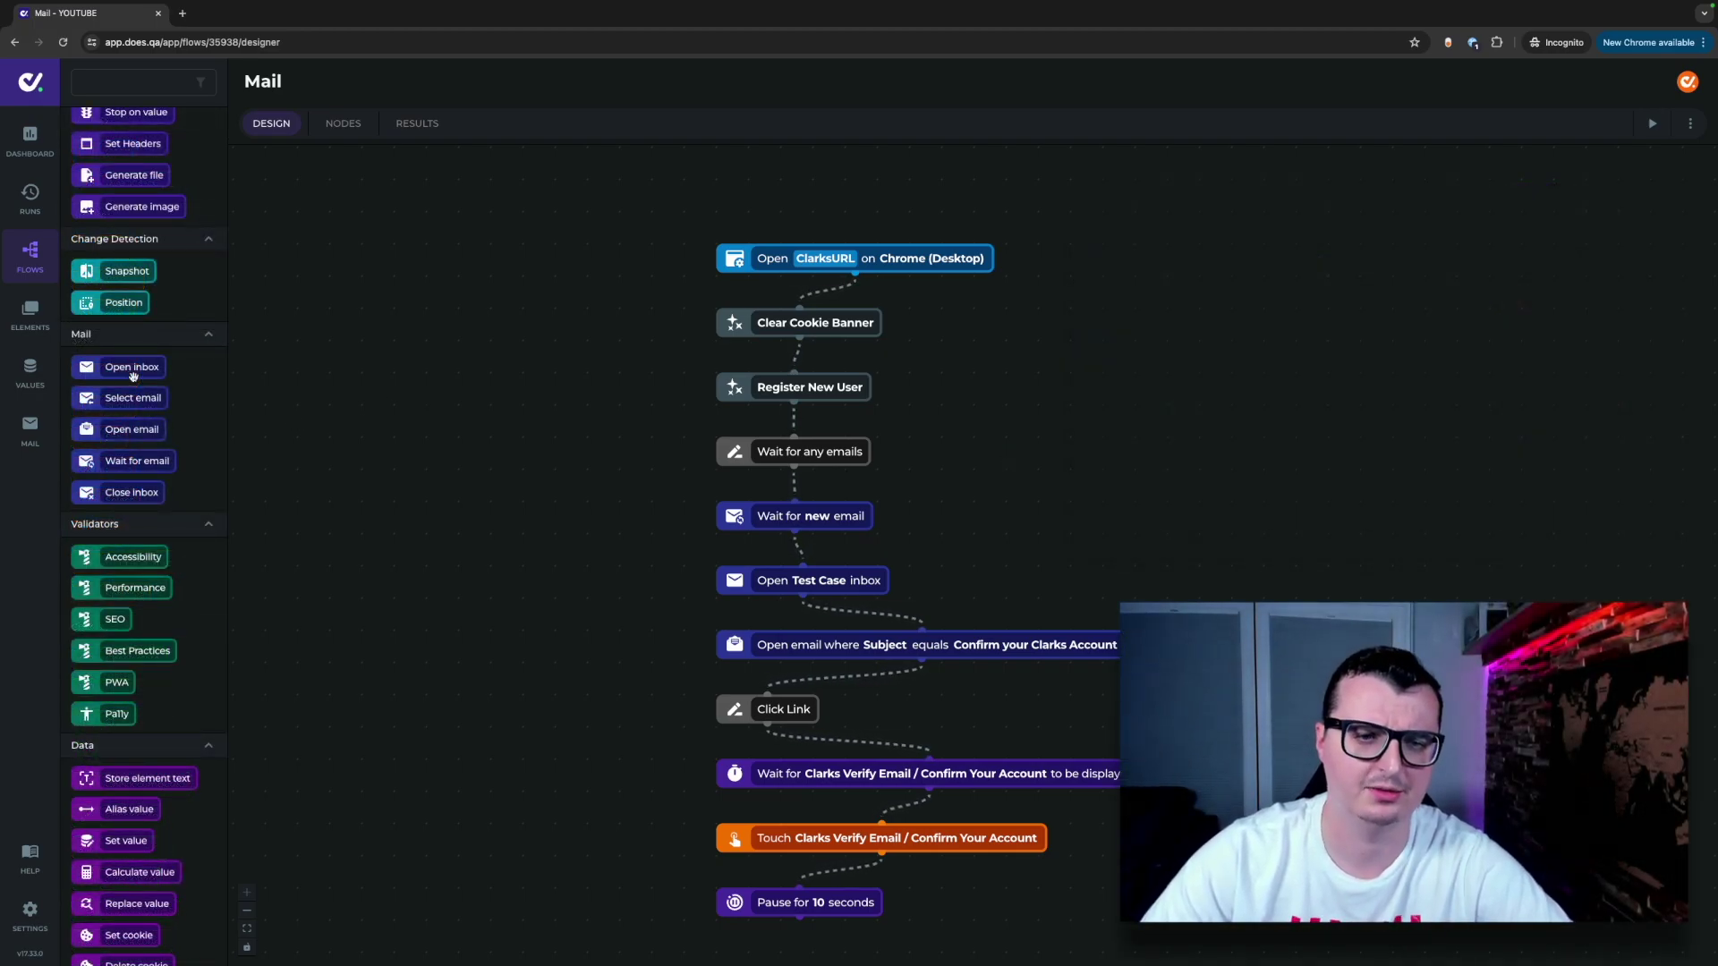
# - Place Open Test Case inbox and Select latest email steps beside the Mail flow
pyautogui.moveTo(132, 376); pyautogui.dragTo(383, 385)
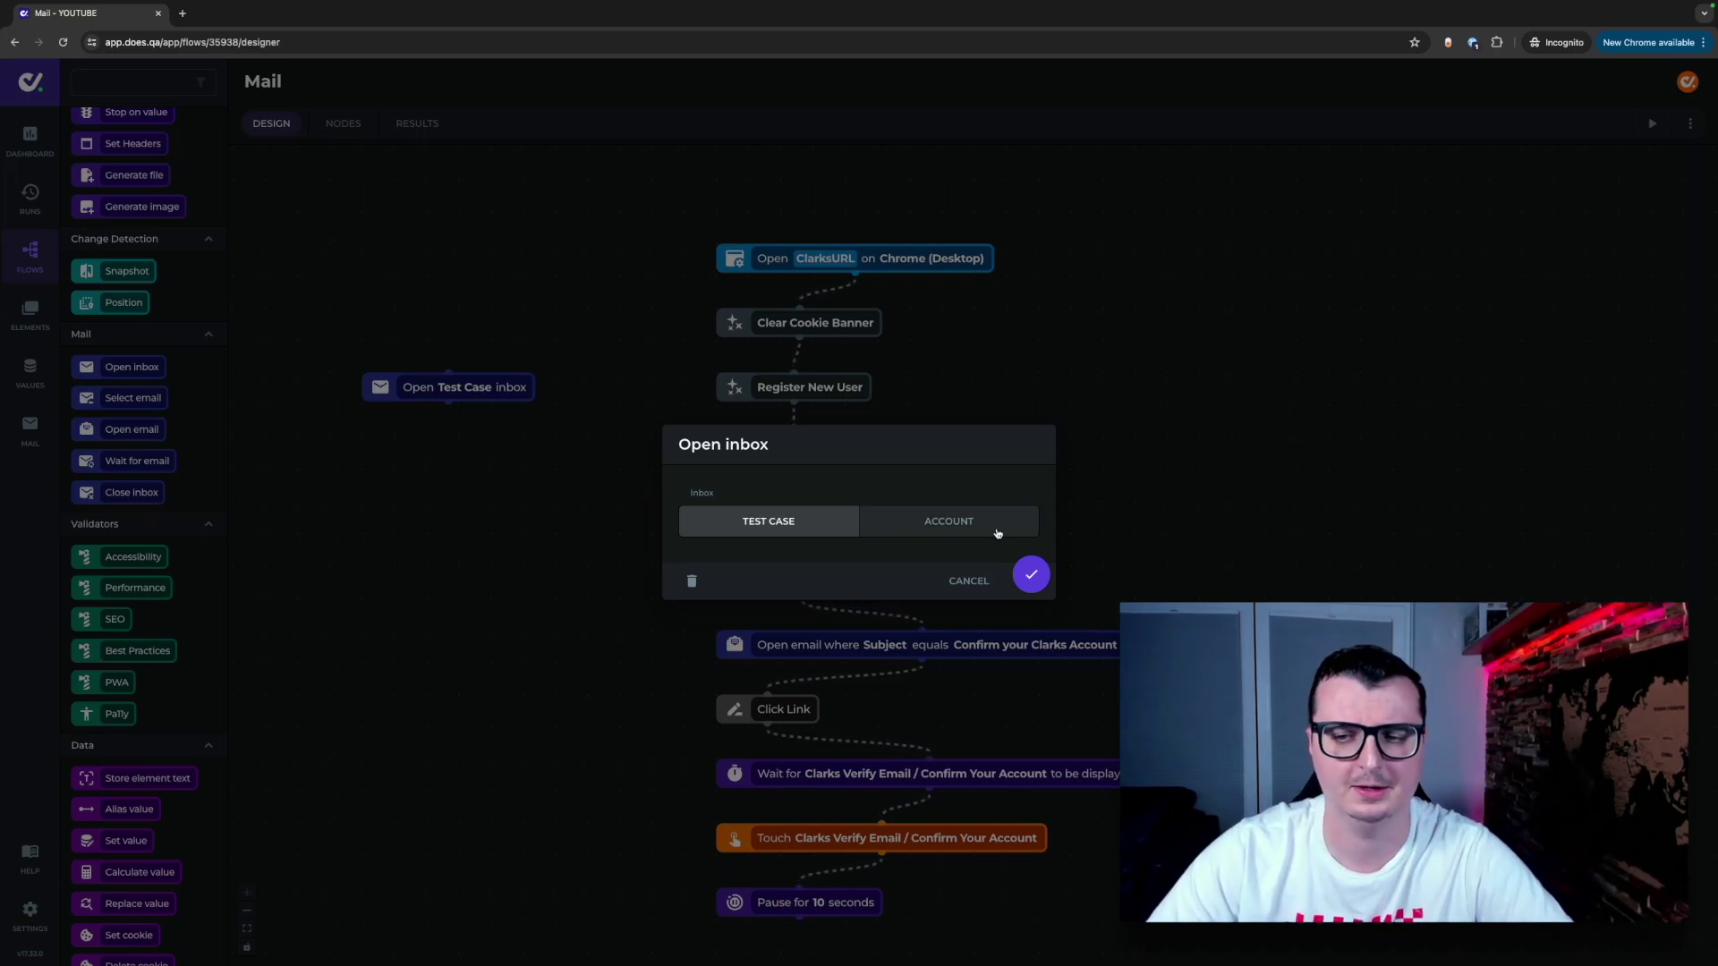
pyautogui.click(970, 581)
pyautogui.moveTo(136, 397); pyautogui.dragTo(411, 450)
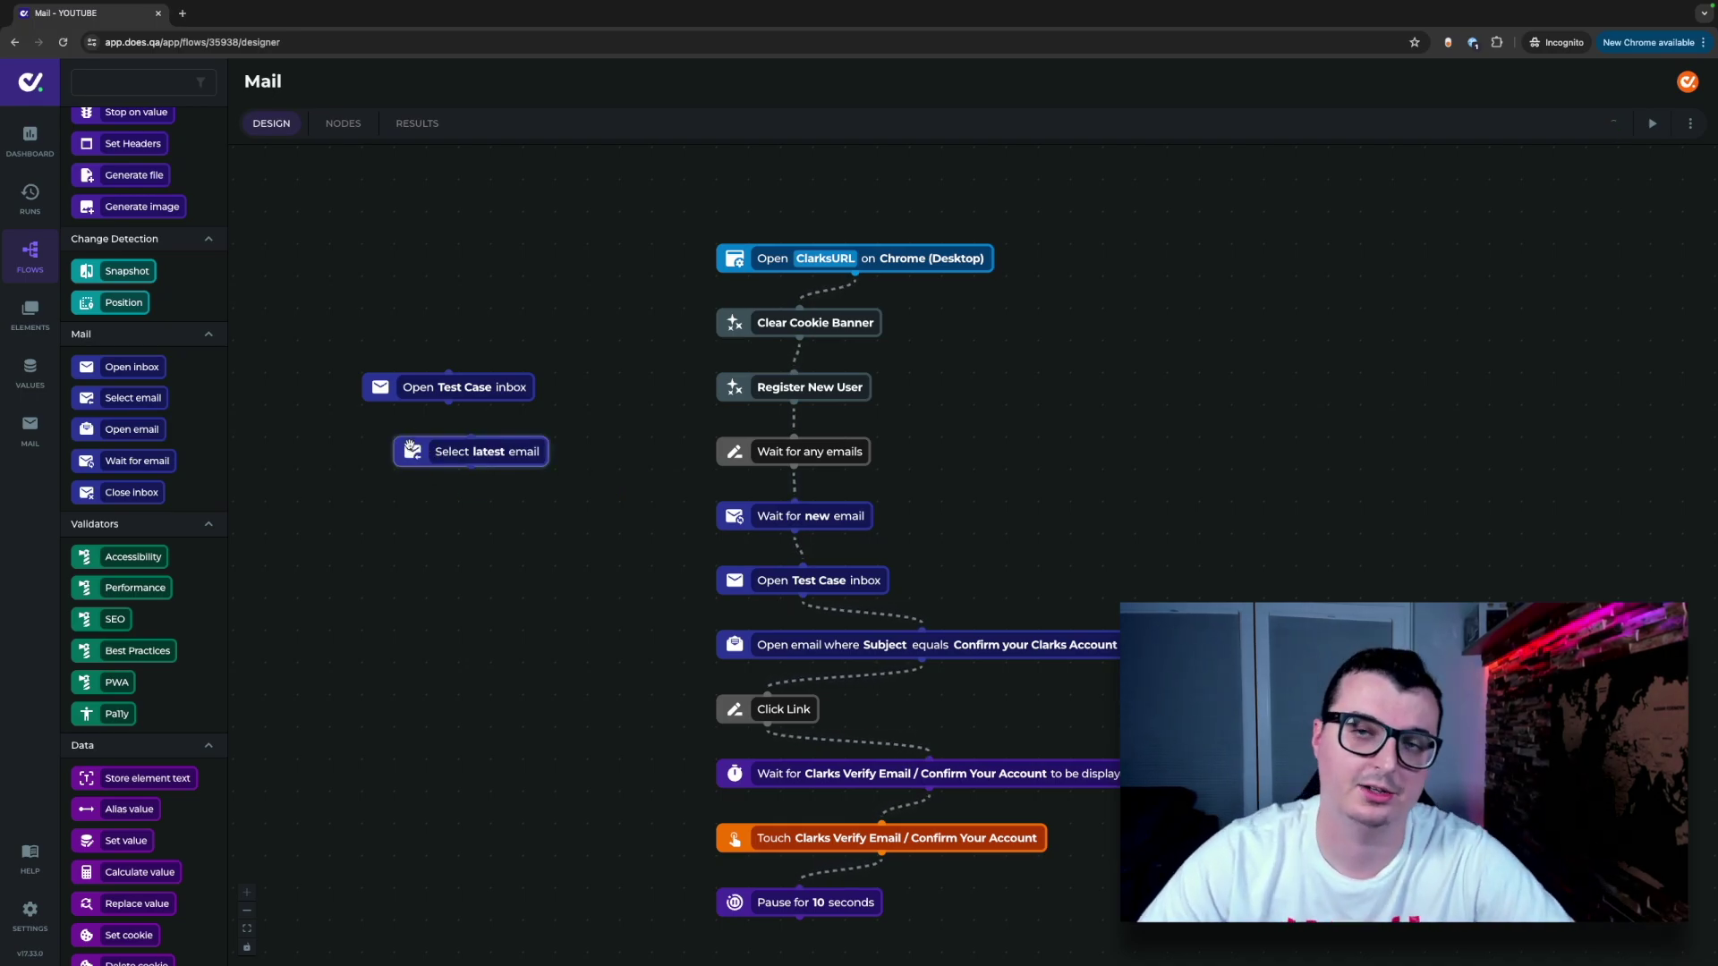
# - Try a Custom rule with a Contains comparison in the Select latest email settings, then dismiss them
pyautogui.click(412, 449)
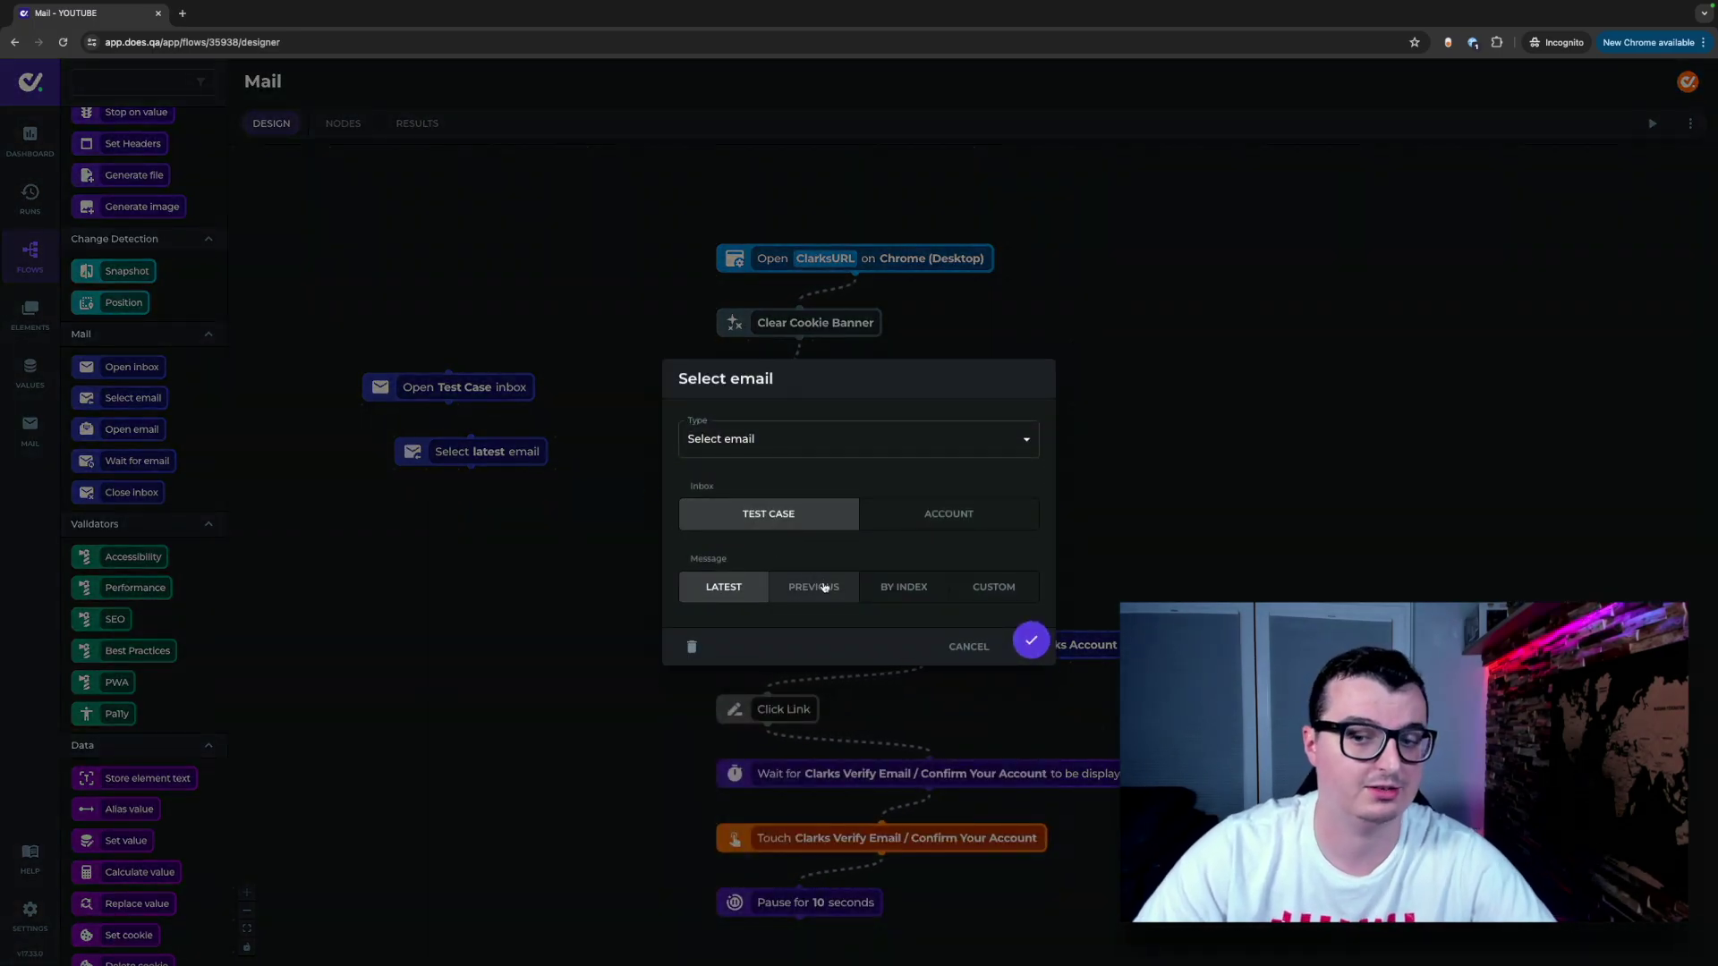
pyautogui.click(1003, 587)
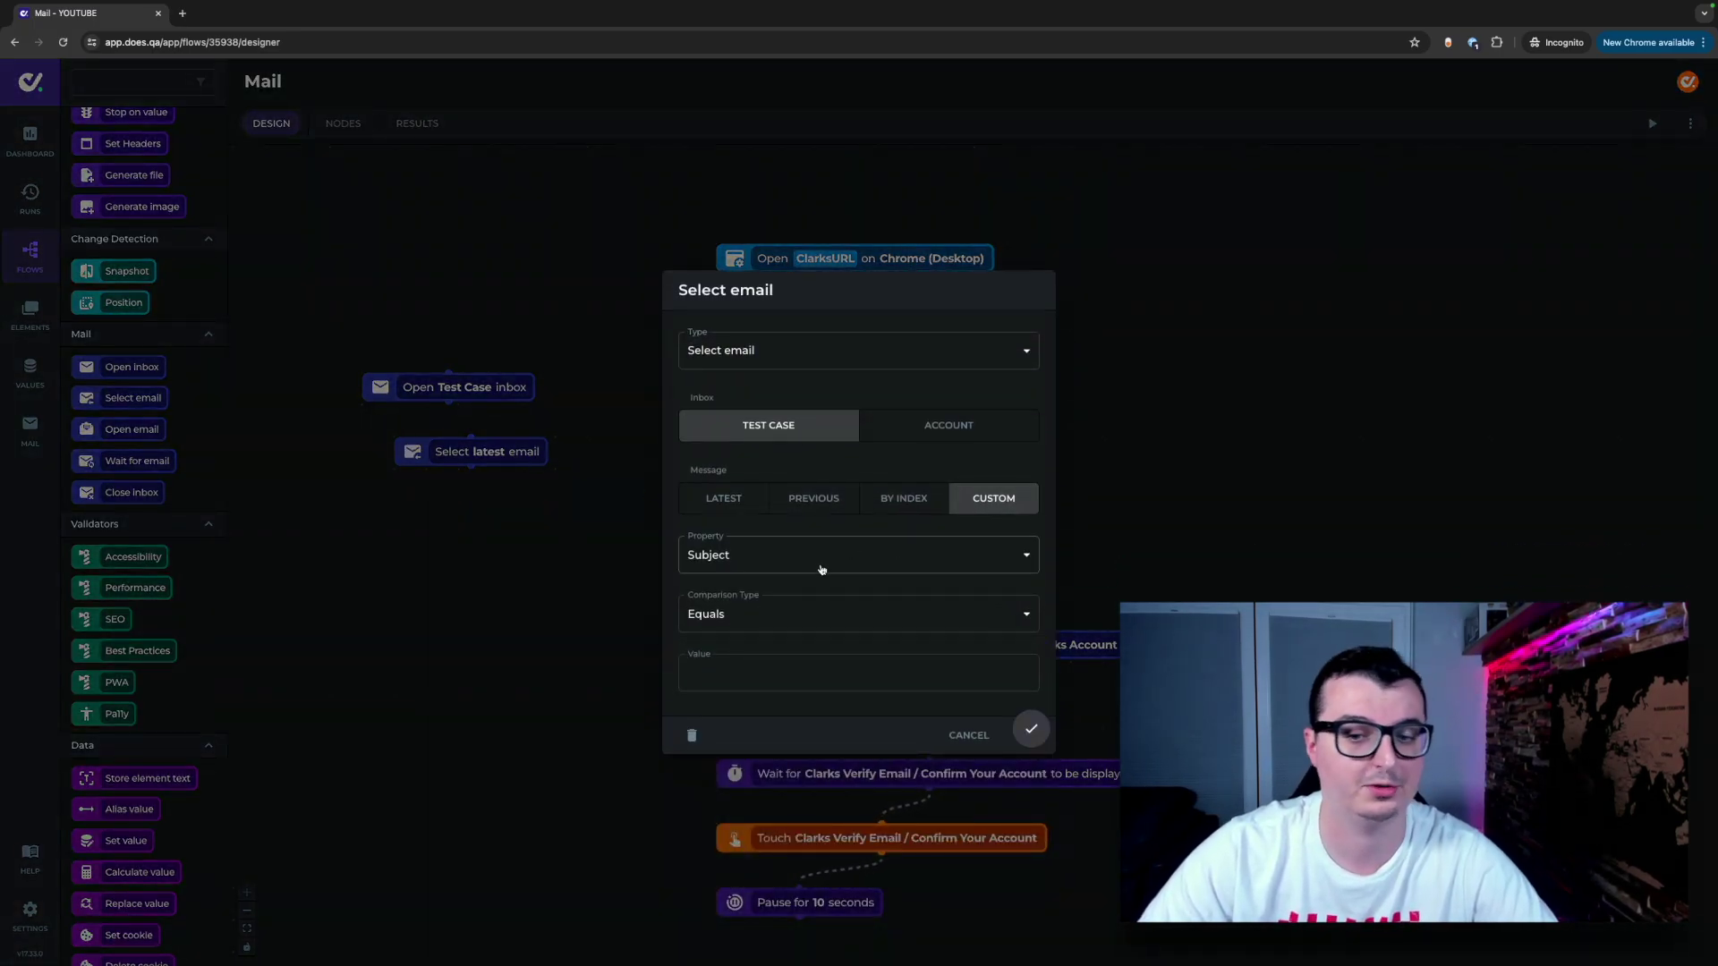
pyautogui.click(810, 614)
pyautogui.click(759, 562)
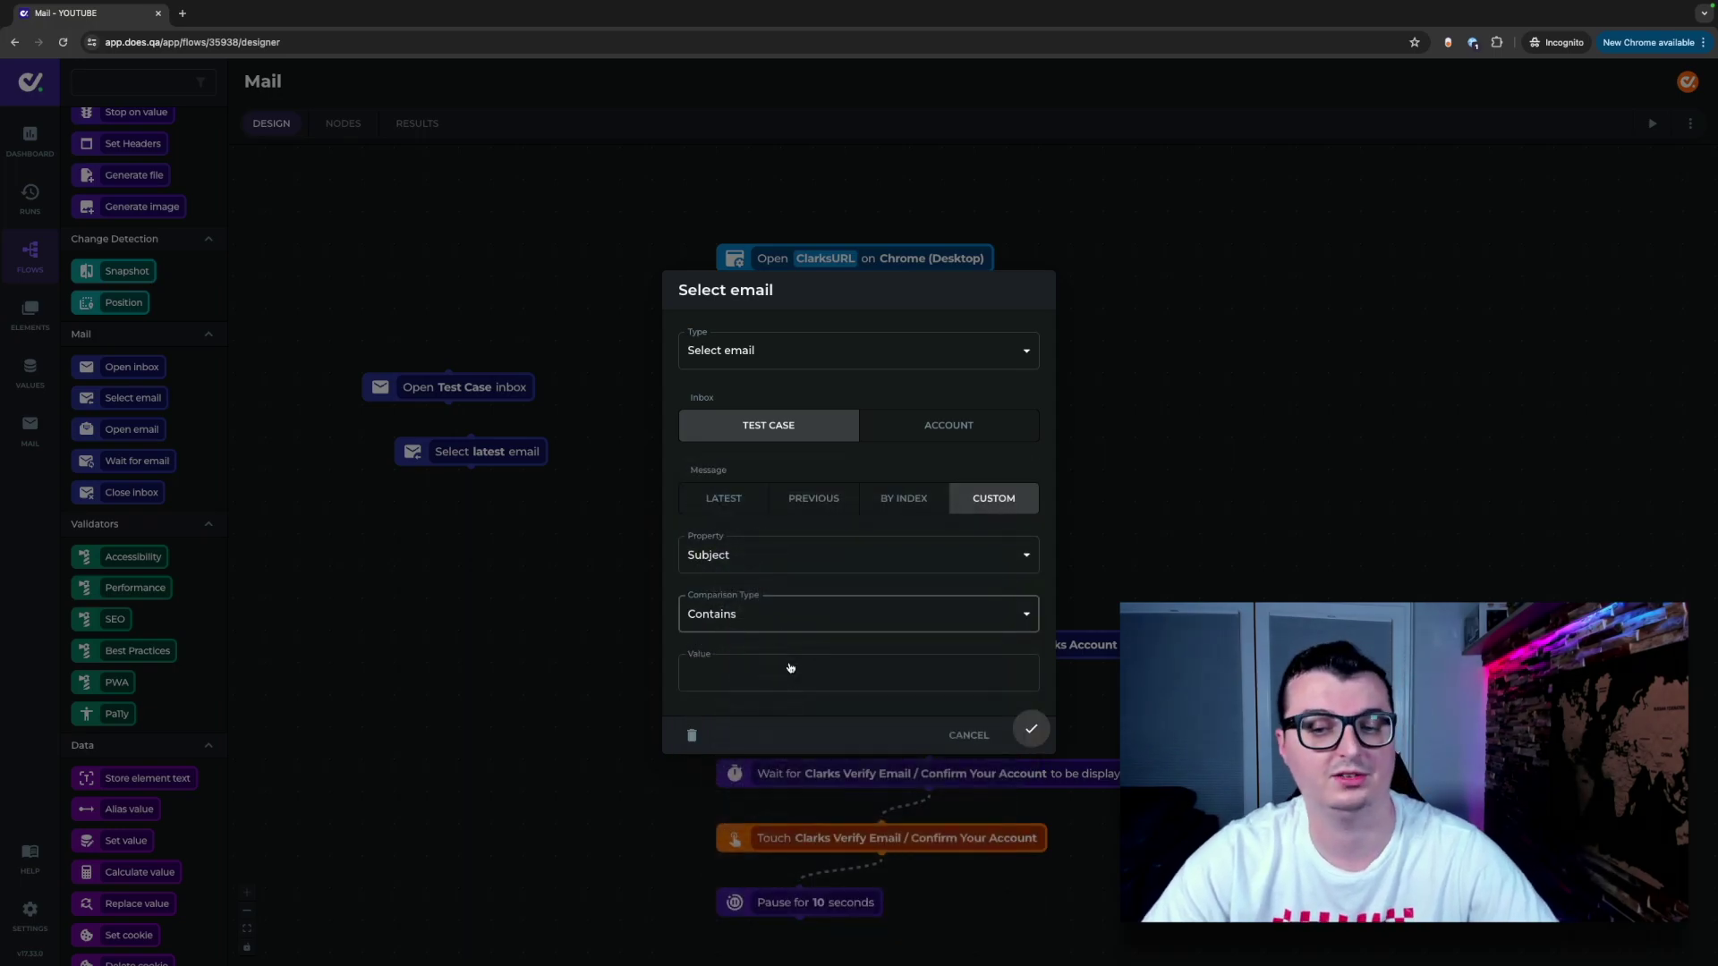
pyautogui.click(756, 669)
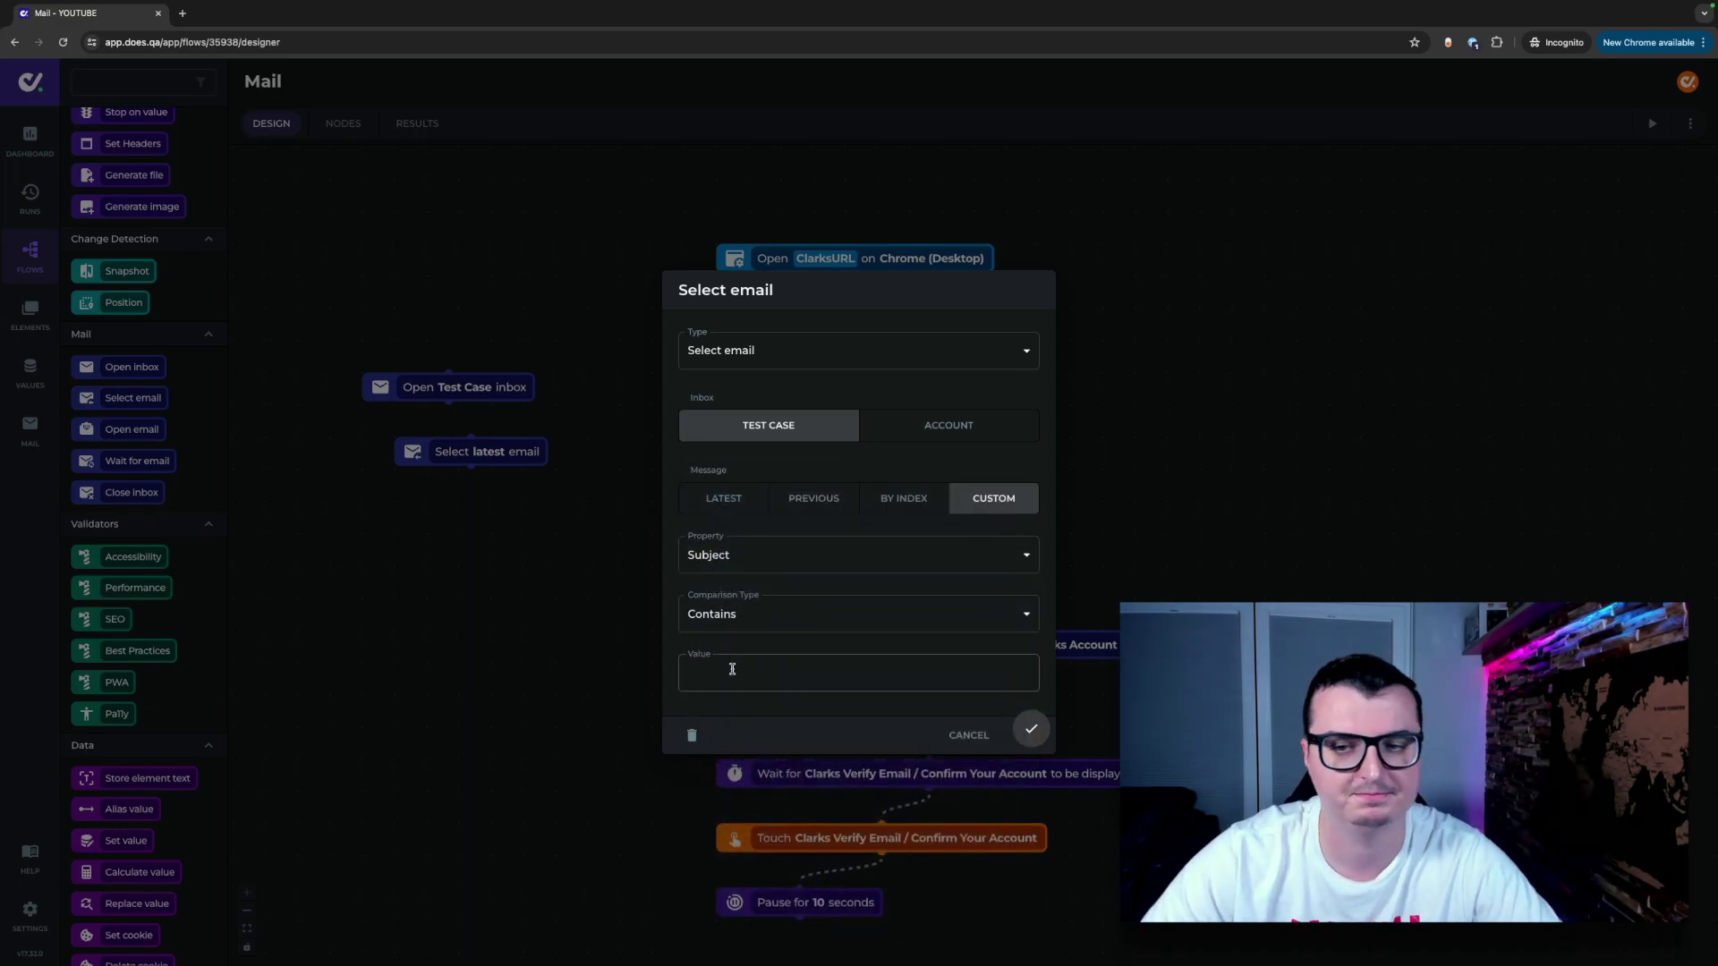
pyautogui.click(982, 732)
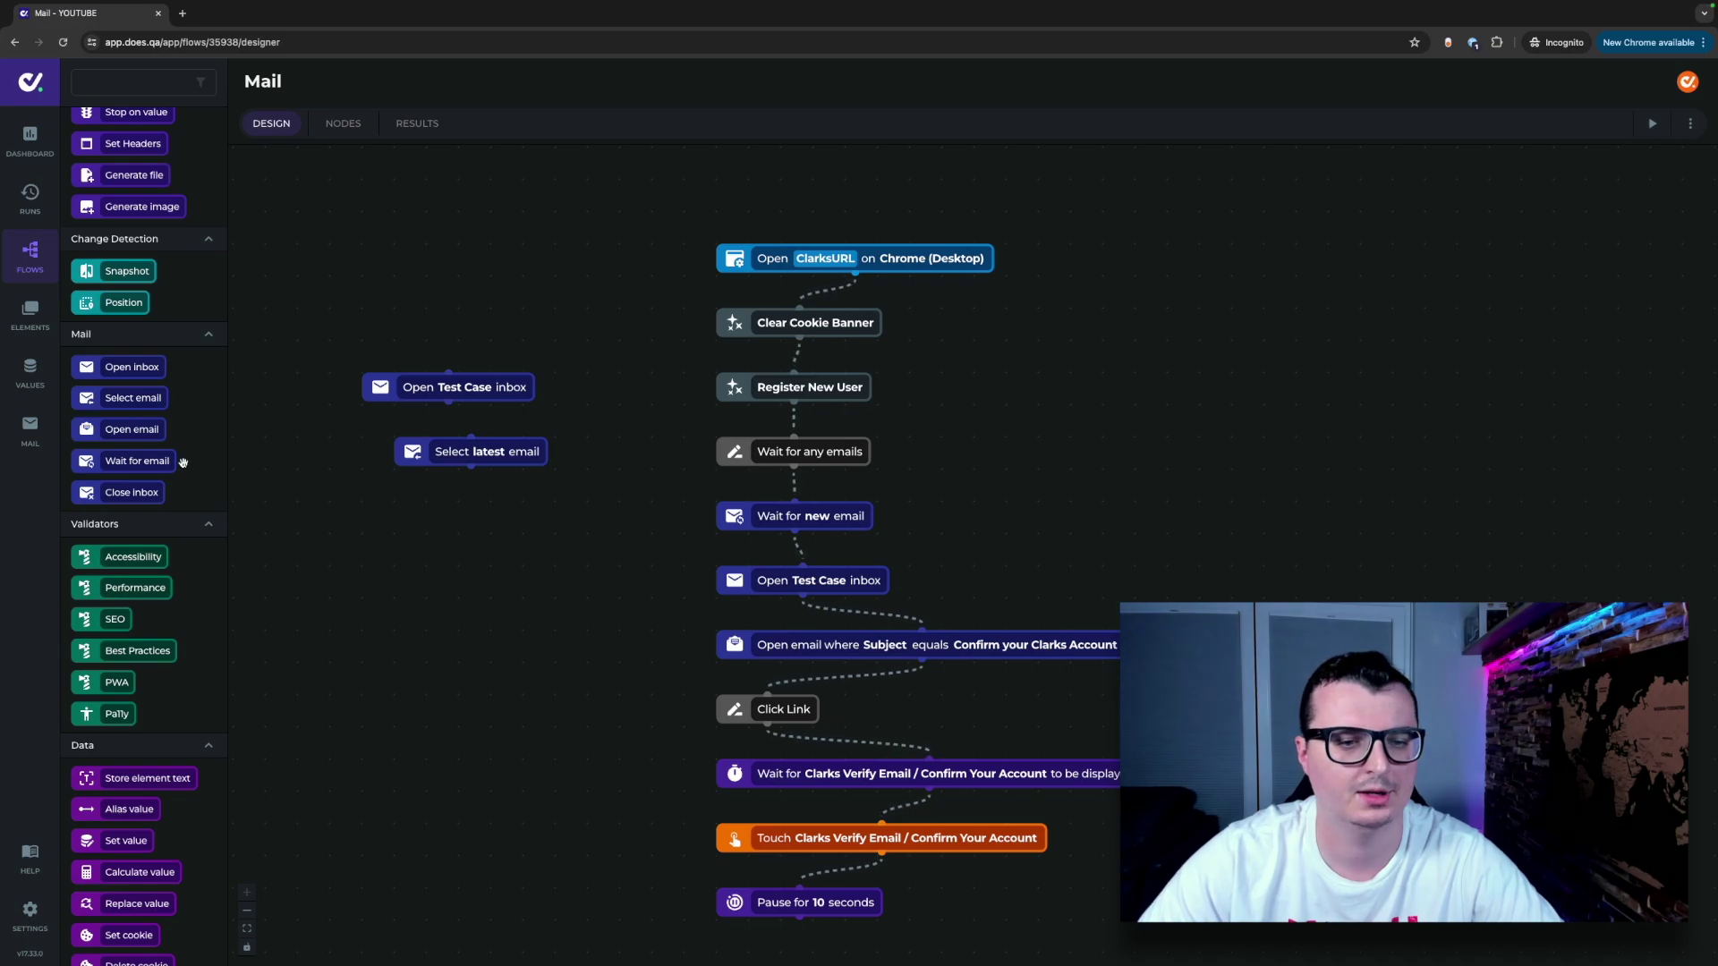
# - Add an Open latest email step and view its settings without changes
pyautogui.moveTo(131, 447); pyautogui.dragTo(472, 528)
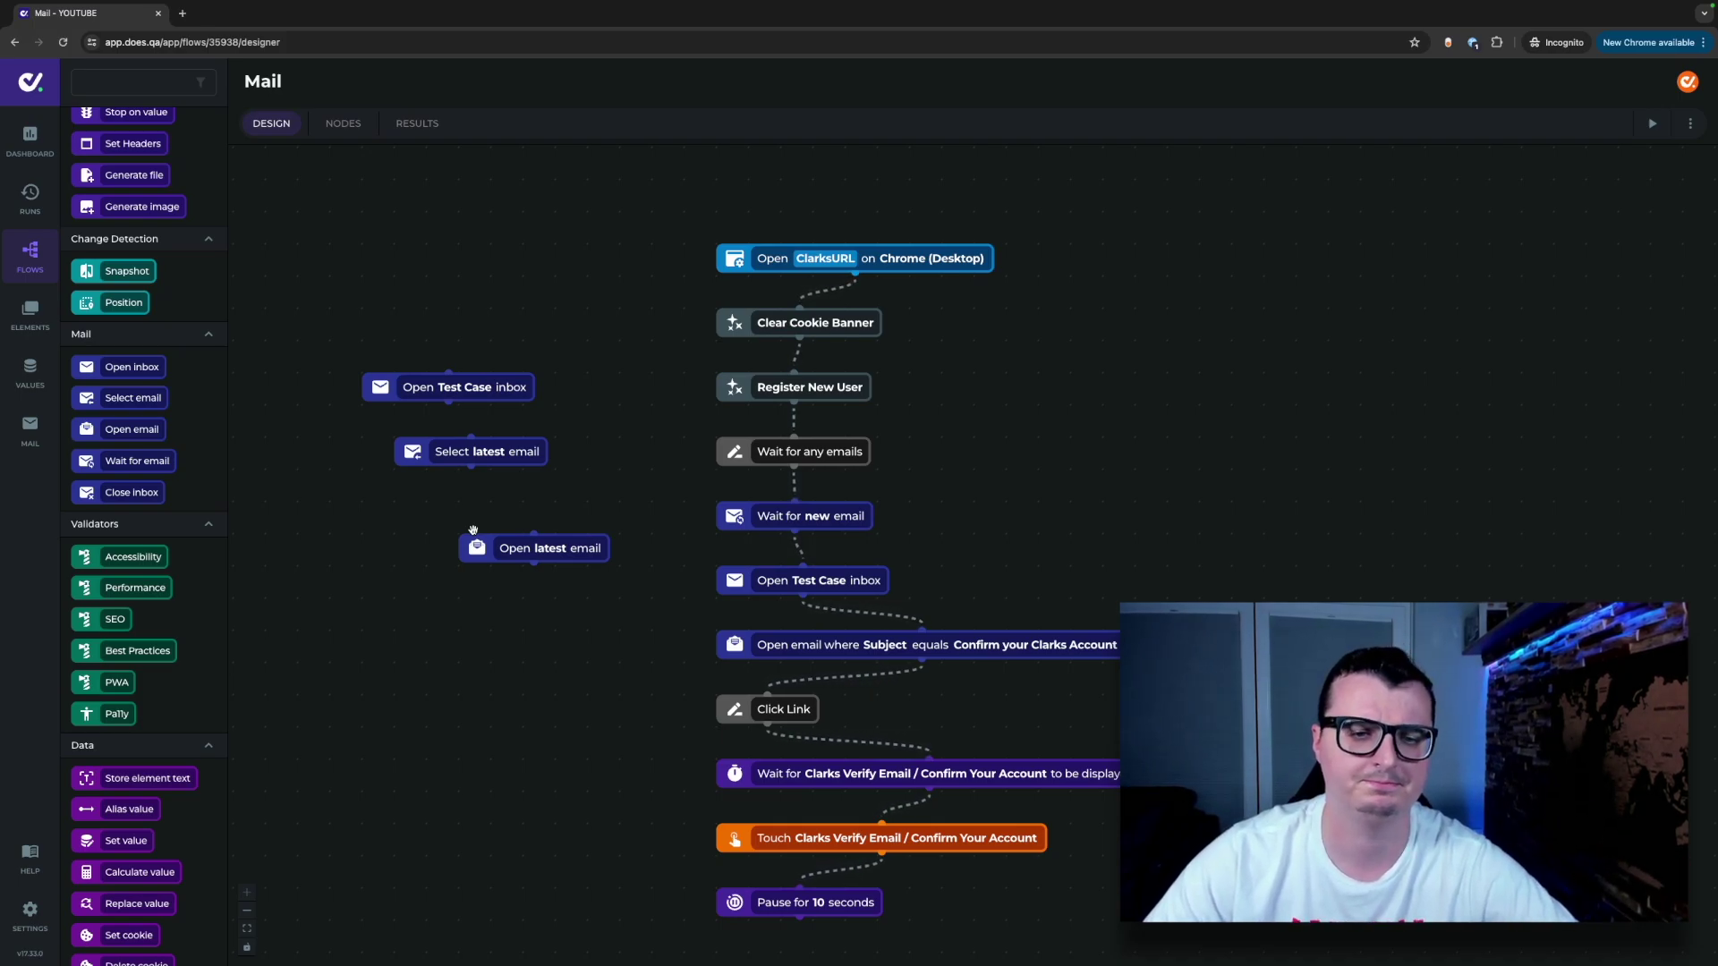
pyautogui.doubleClick(489, 542)
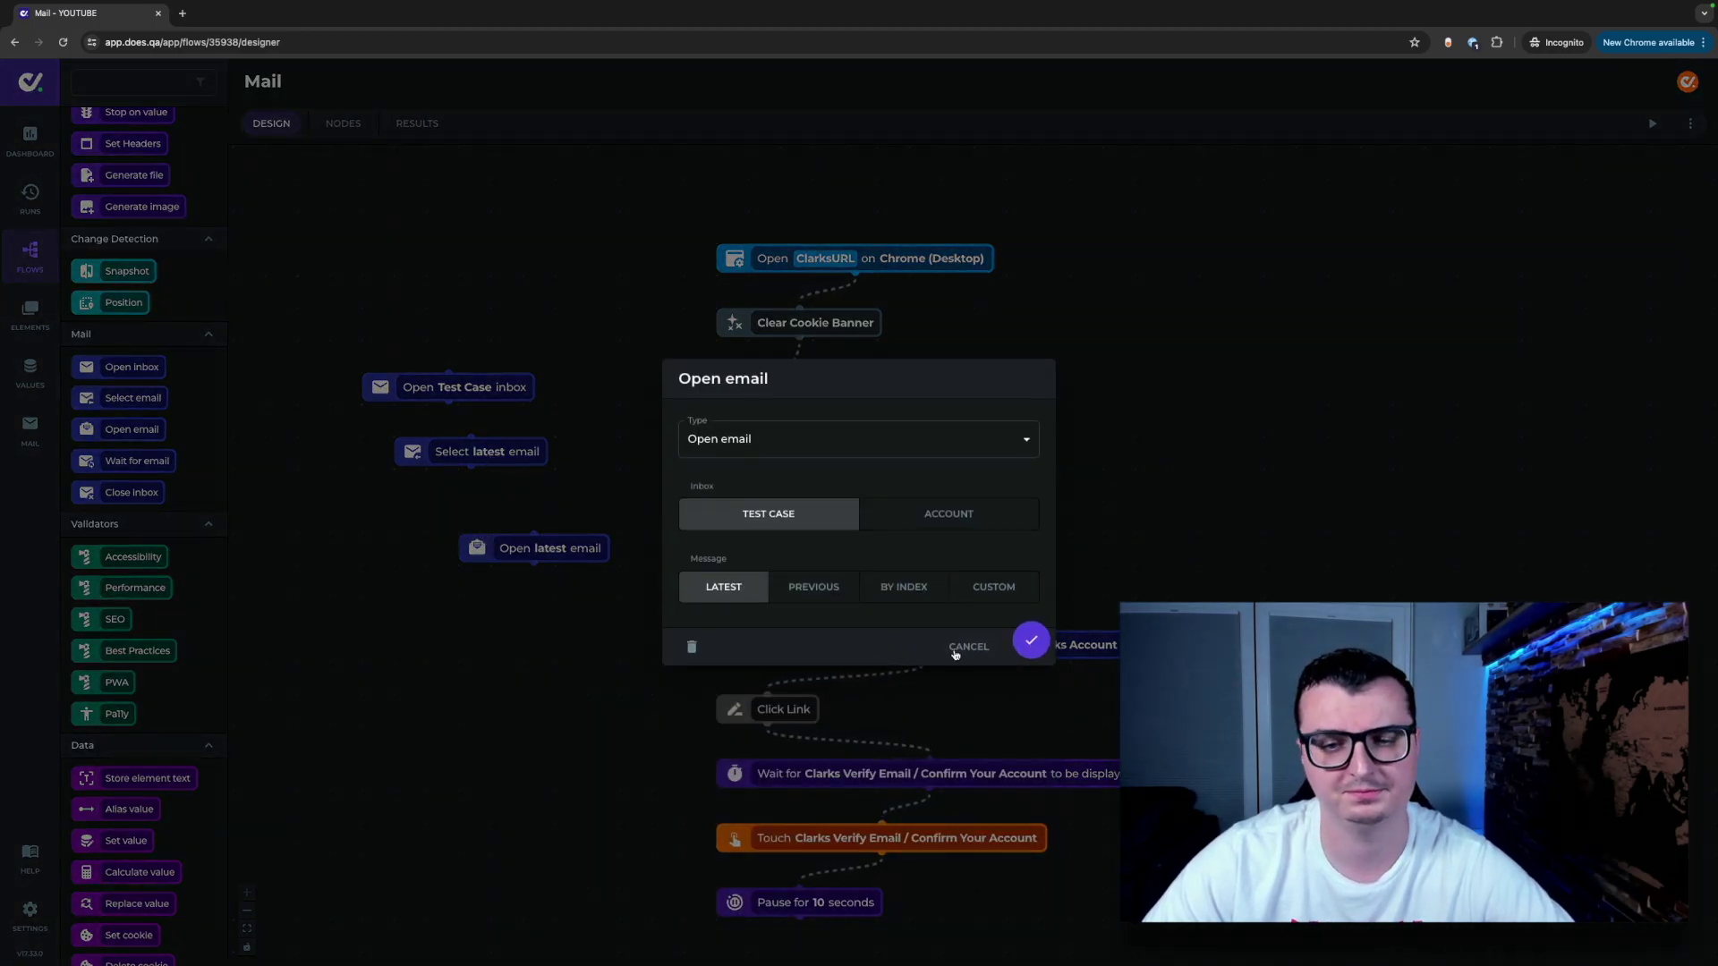
pyautogui.click(956, 648)
# - Add a Wait for new email step, discarding a custom-match change, and a Close inbox step
pyautogui.moveTo(125, 462); pyautogui.dragTo(429, 605)
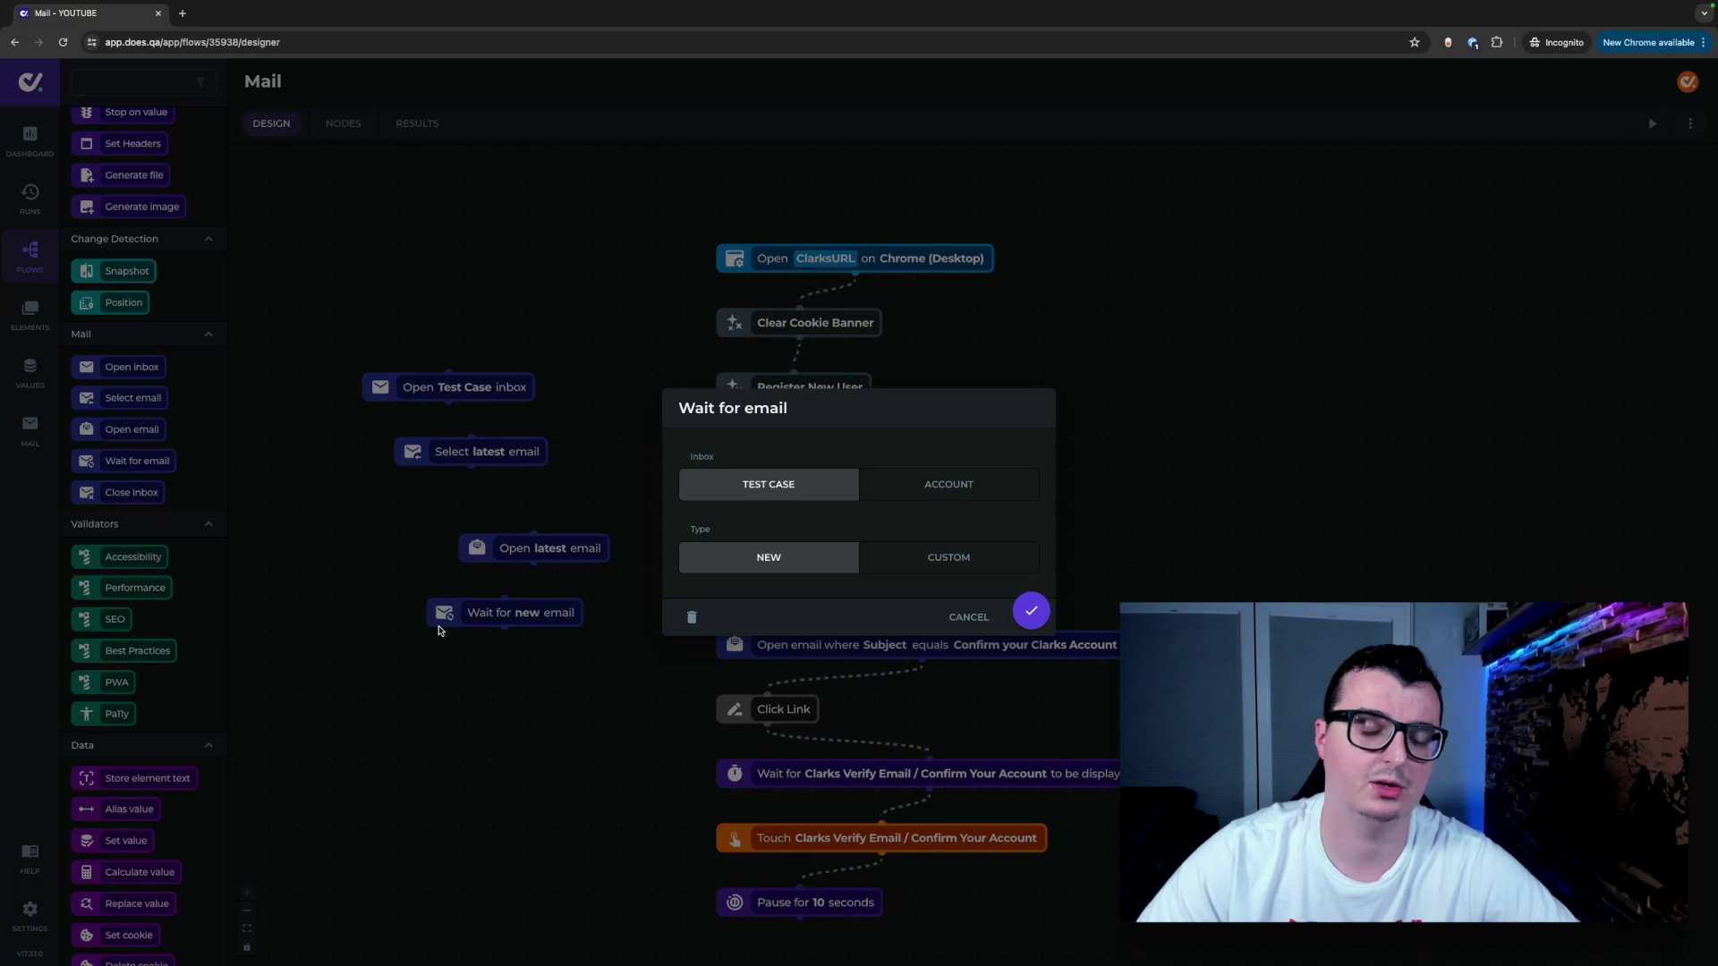
pyautogui.click(952, 556)
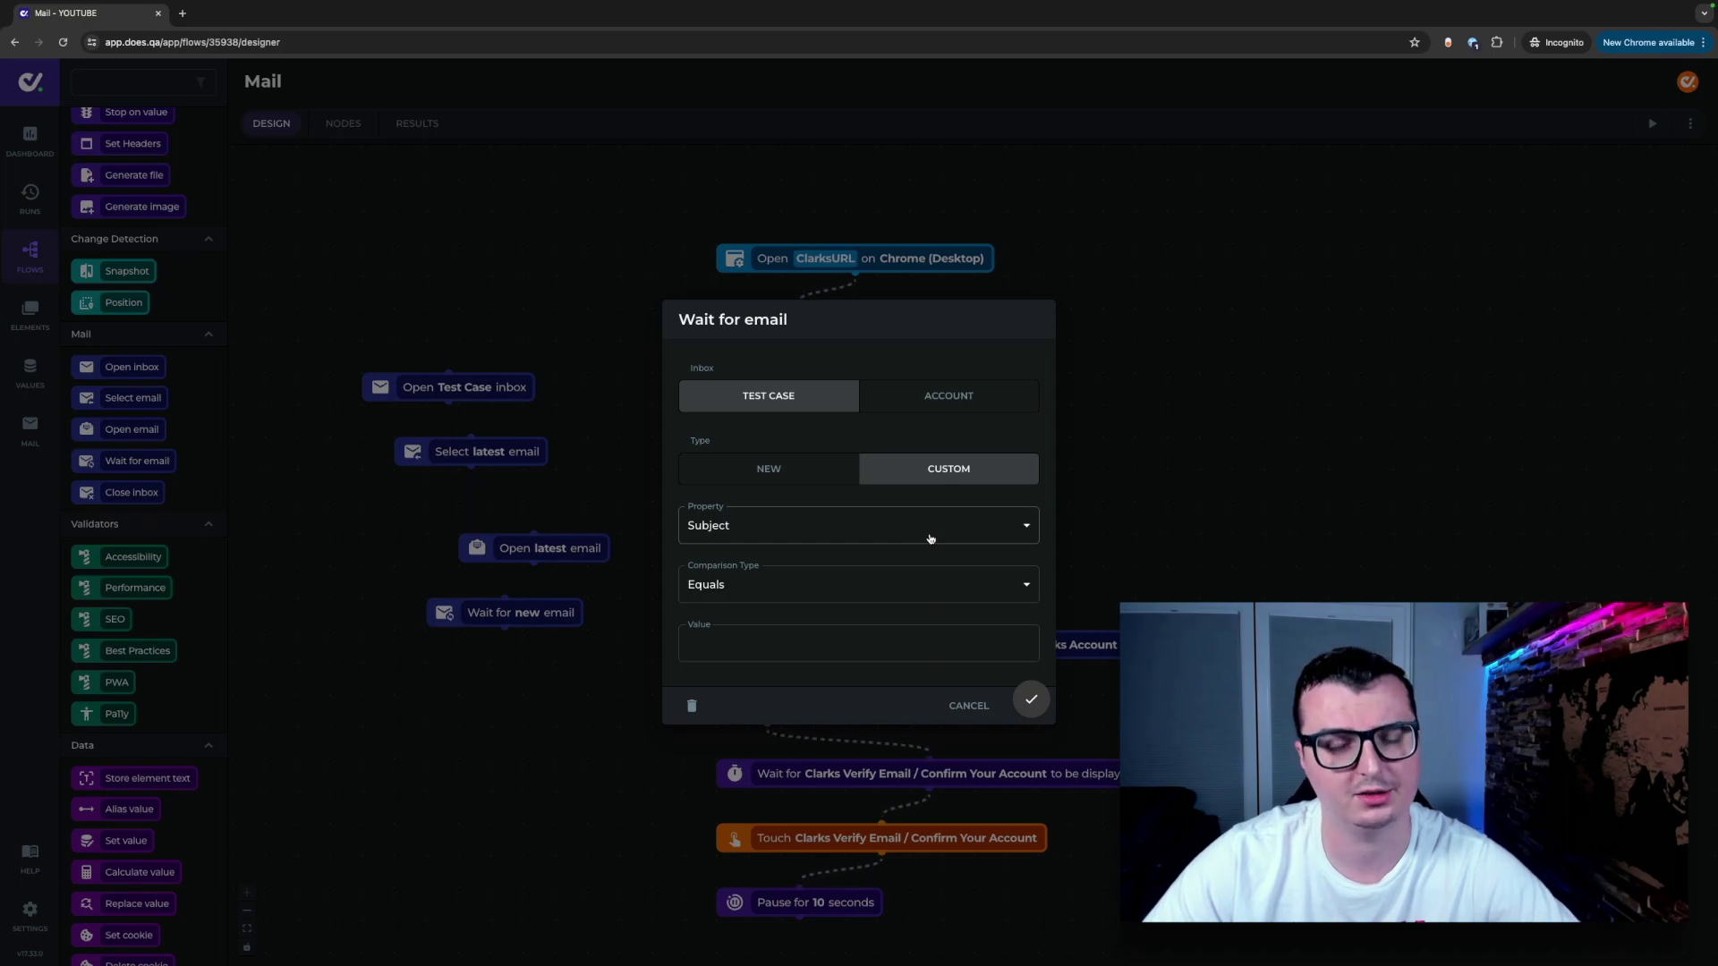
pyautogui.click(969, 705)
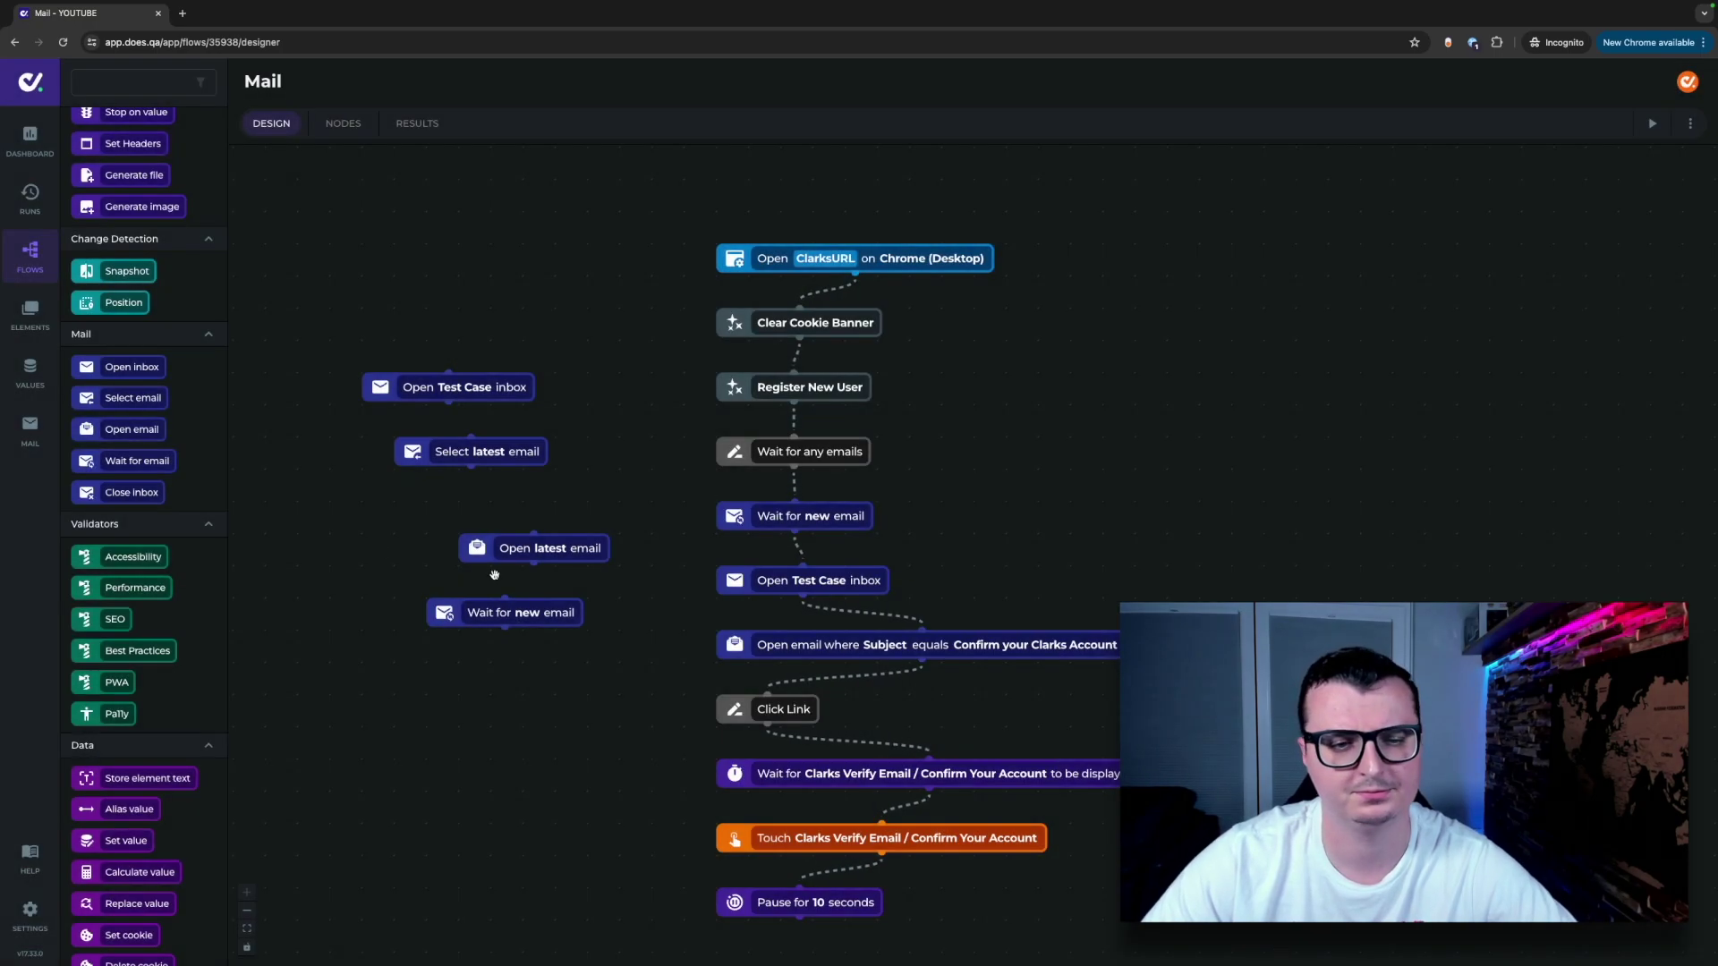
pyautogui.moveTo(132, 492); pyautogui.dragTo(447, 673)
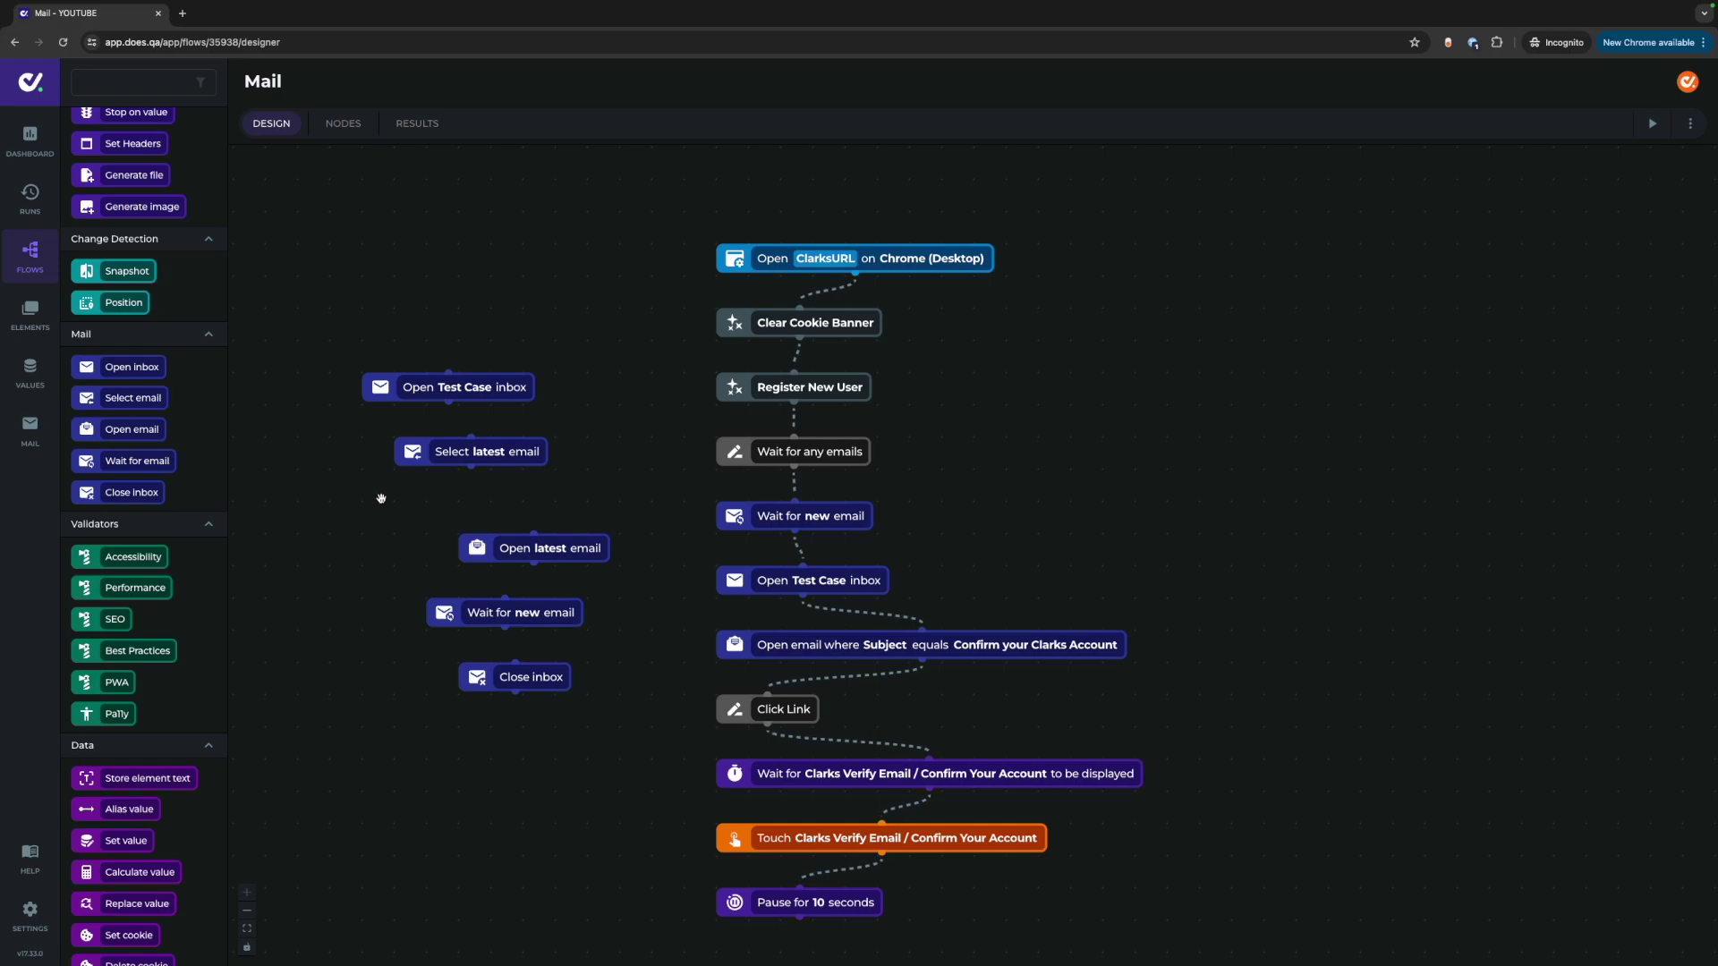
# - Delete the five loose steps: Open inbox, Select email, Open email, Wait for email, Close inbox
pyautogui.click(410, 391)
pyautogui.press('Delete')
pyautogui.click(443, 448)
pyautogui.press('Delete')
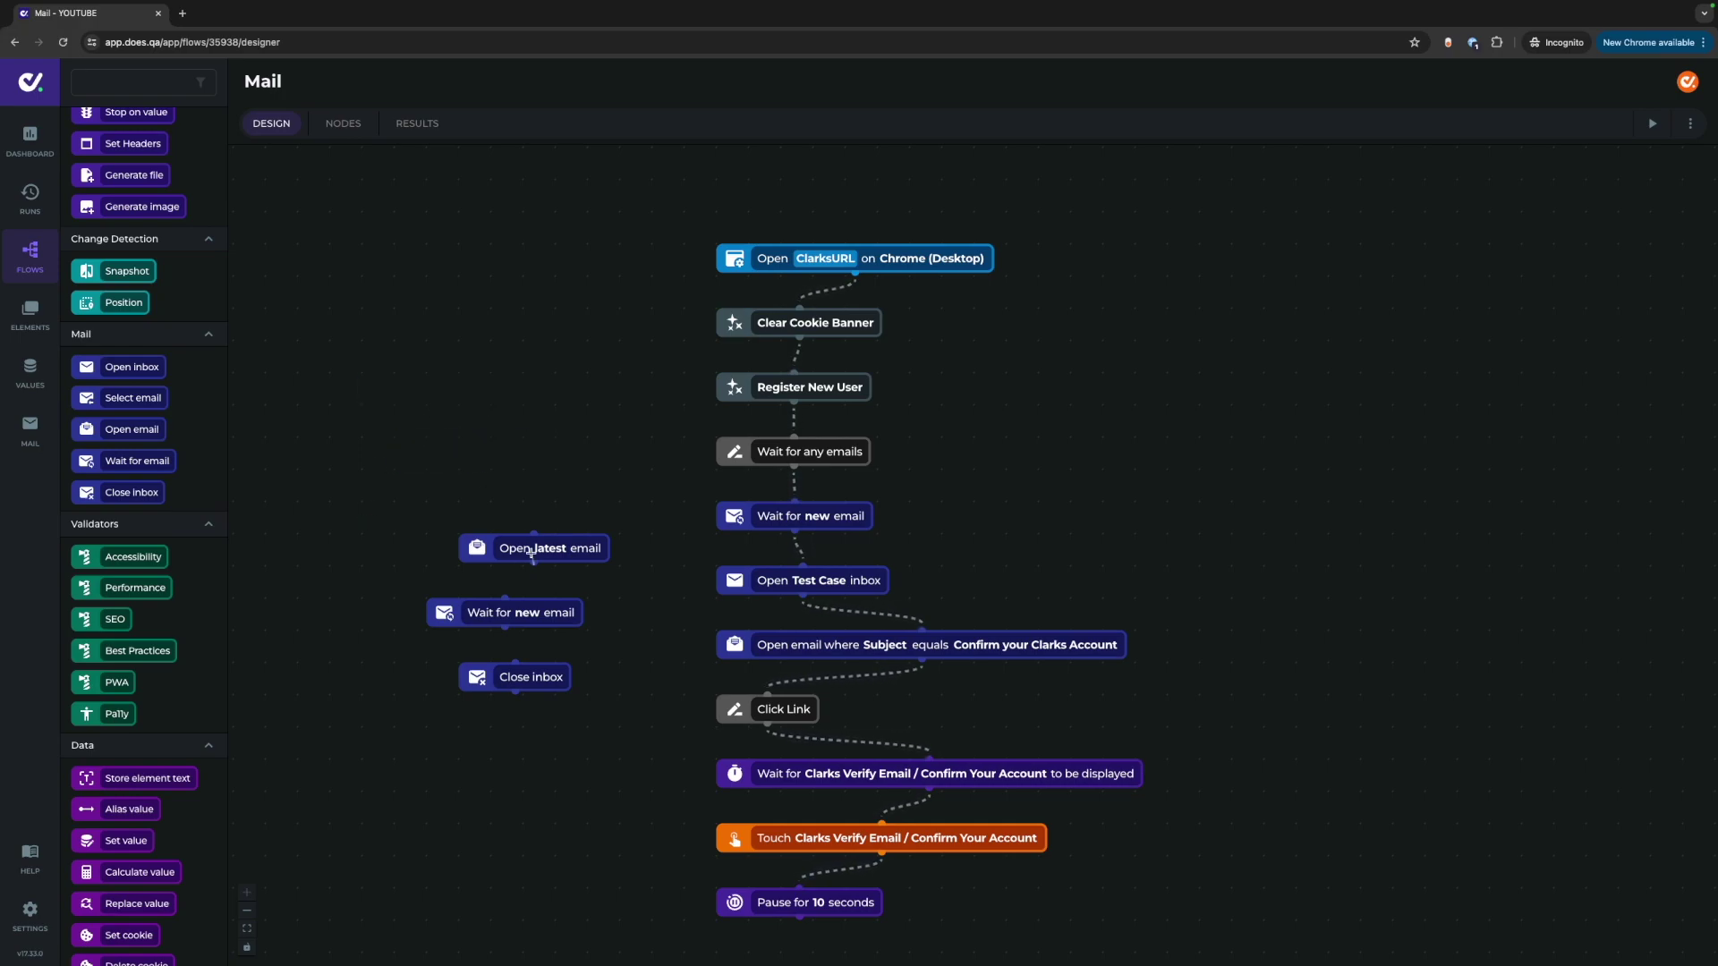
pyautogui.click(531, 553)
pyautogui.press('Delete')
pyautogui.click(468, 608)
pyautogui.press('Delete')
pyautogui.click(537, 669)
pyautogui.press('Delete')
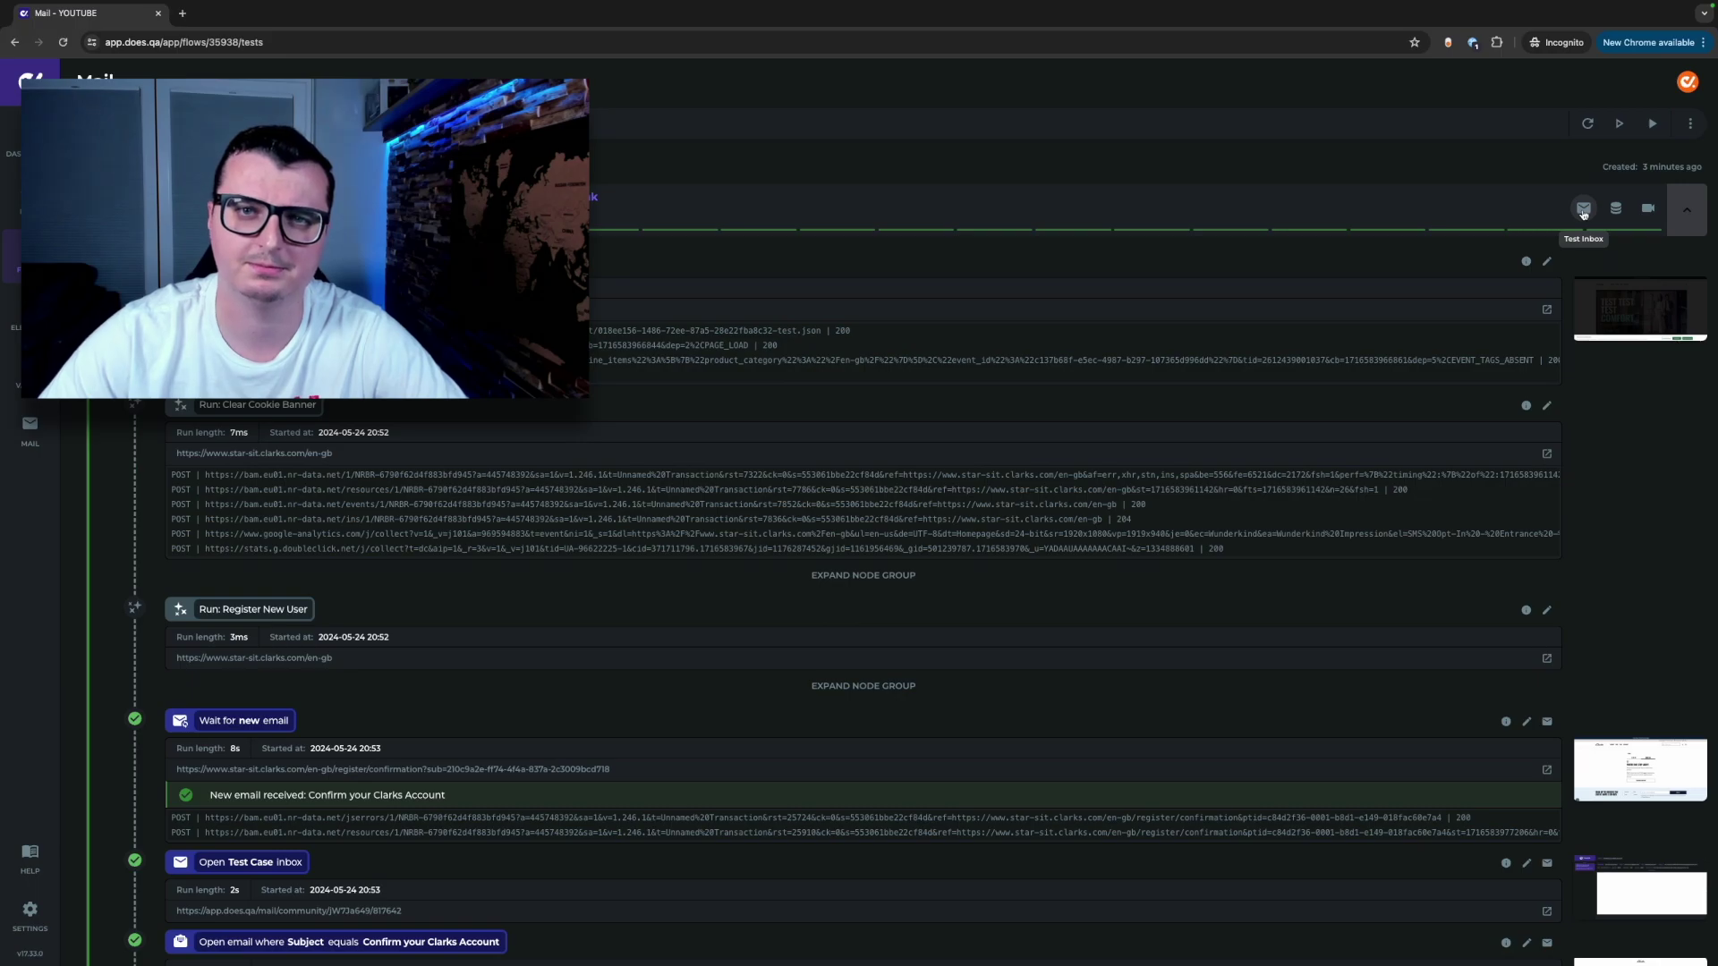
# - Scroll through the passed run's step details and open the run's test inbox
pyautogui.scroll(-5, 1582, 214)
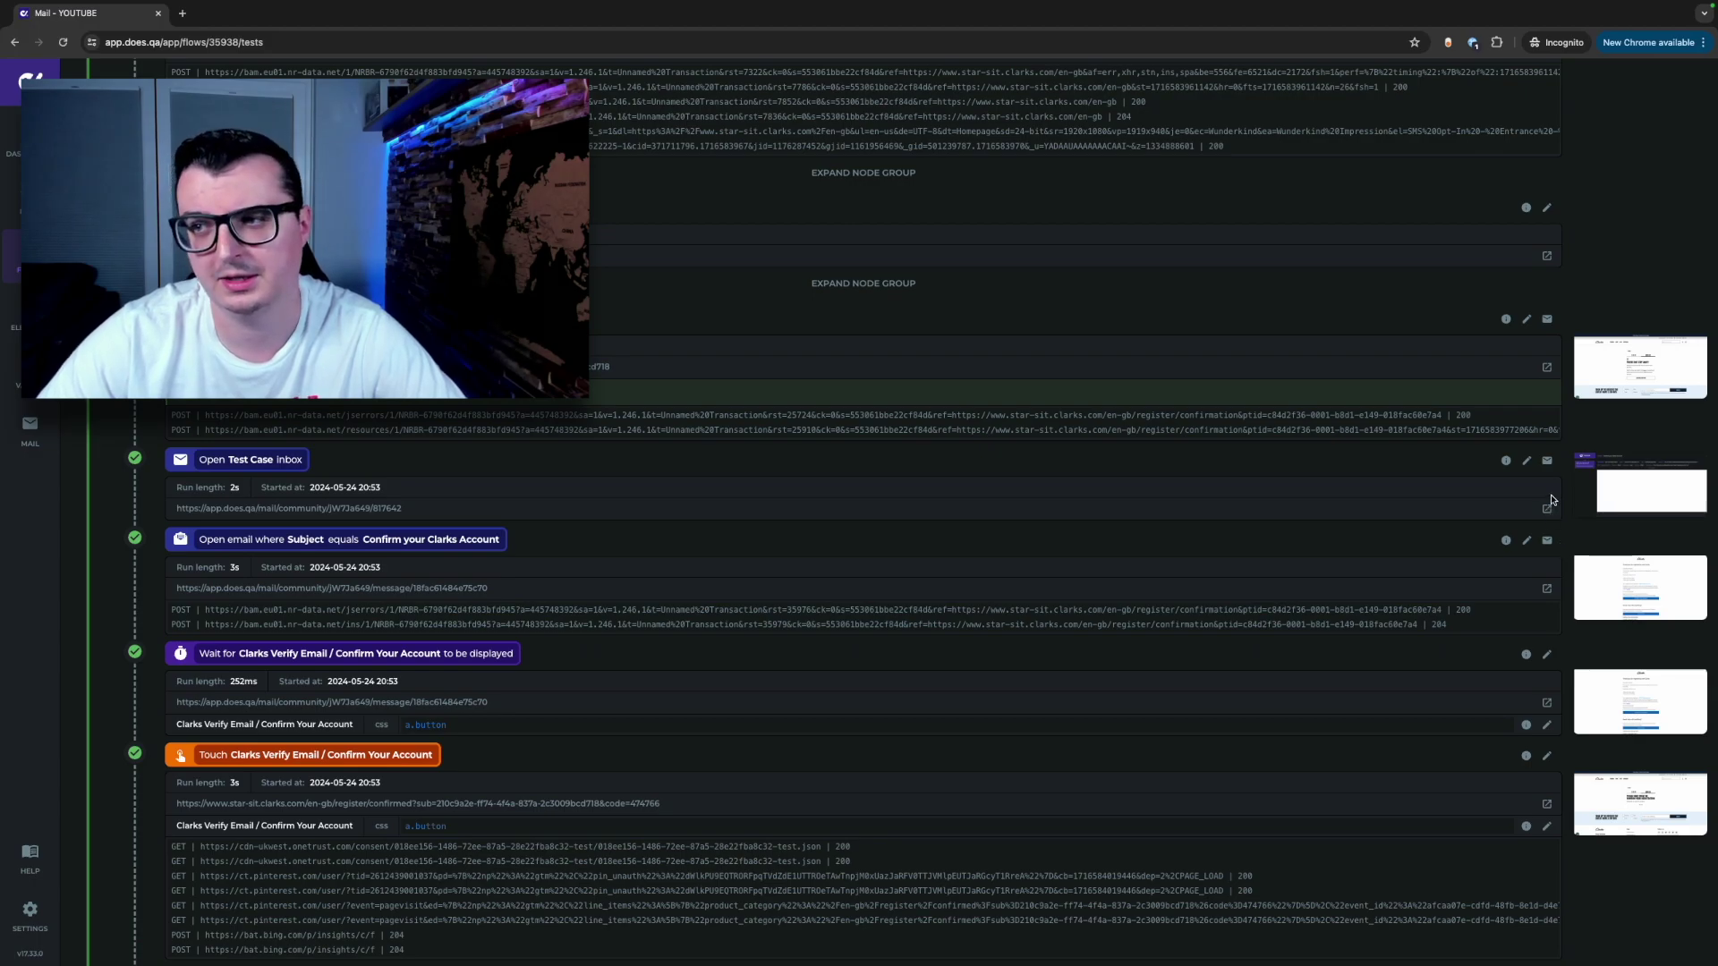
pyautogui.scroll(5, 1552, 499)
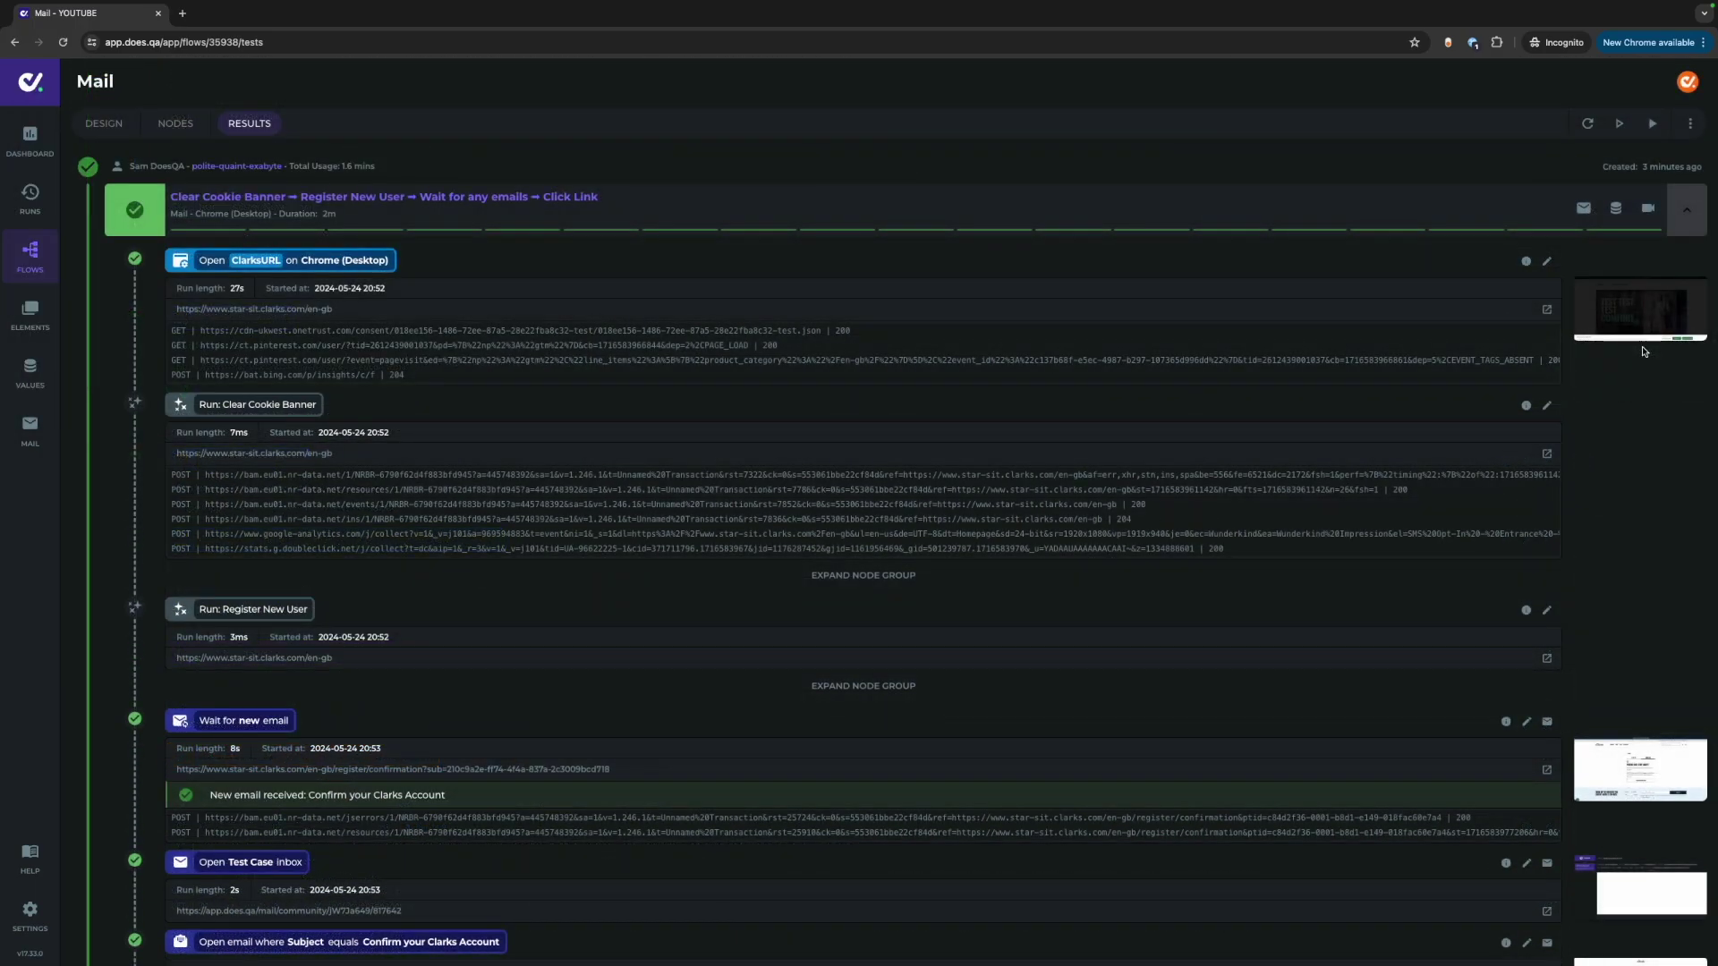
pyautogui.click(1582, 210)
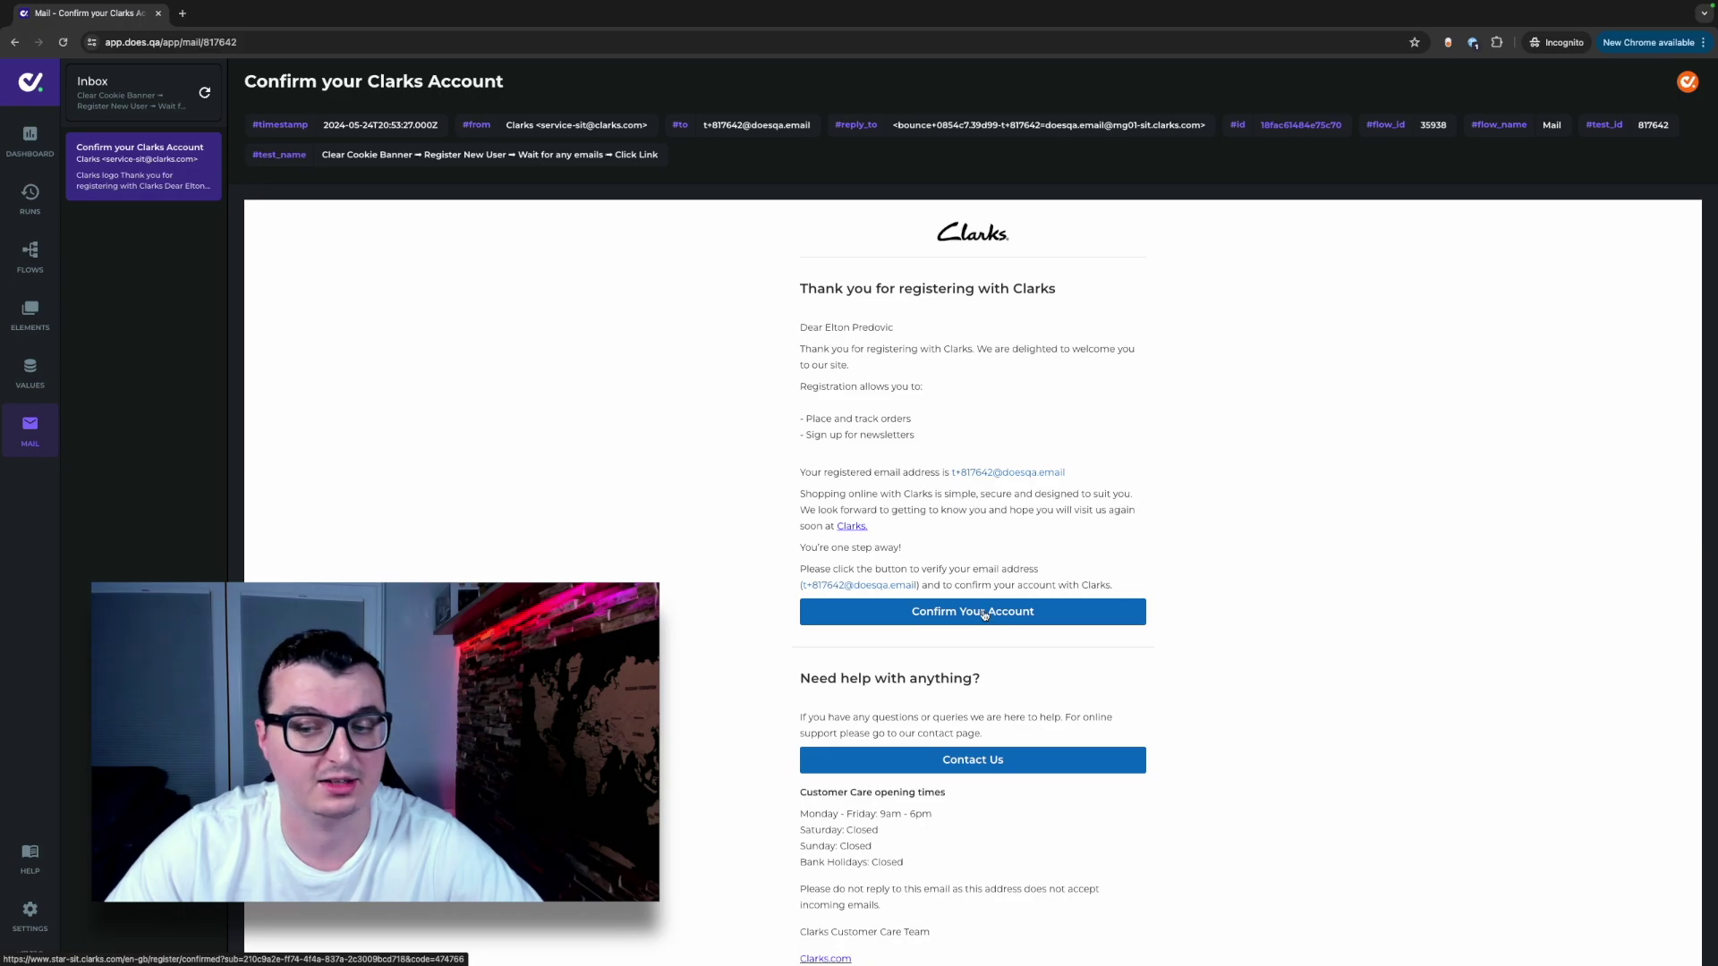
# - Go back from the Confirm your Clarks Account email to the run results
pyautogui.click(13, 42)
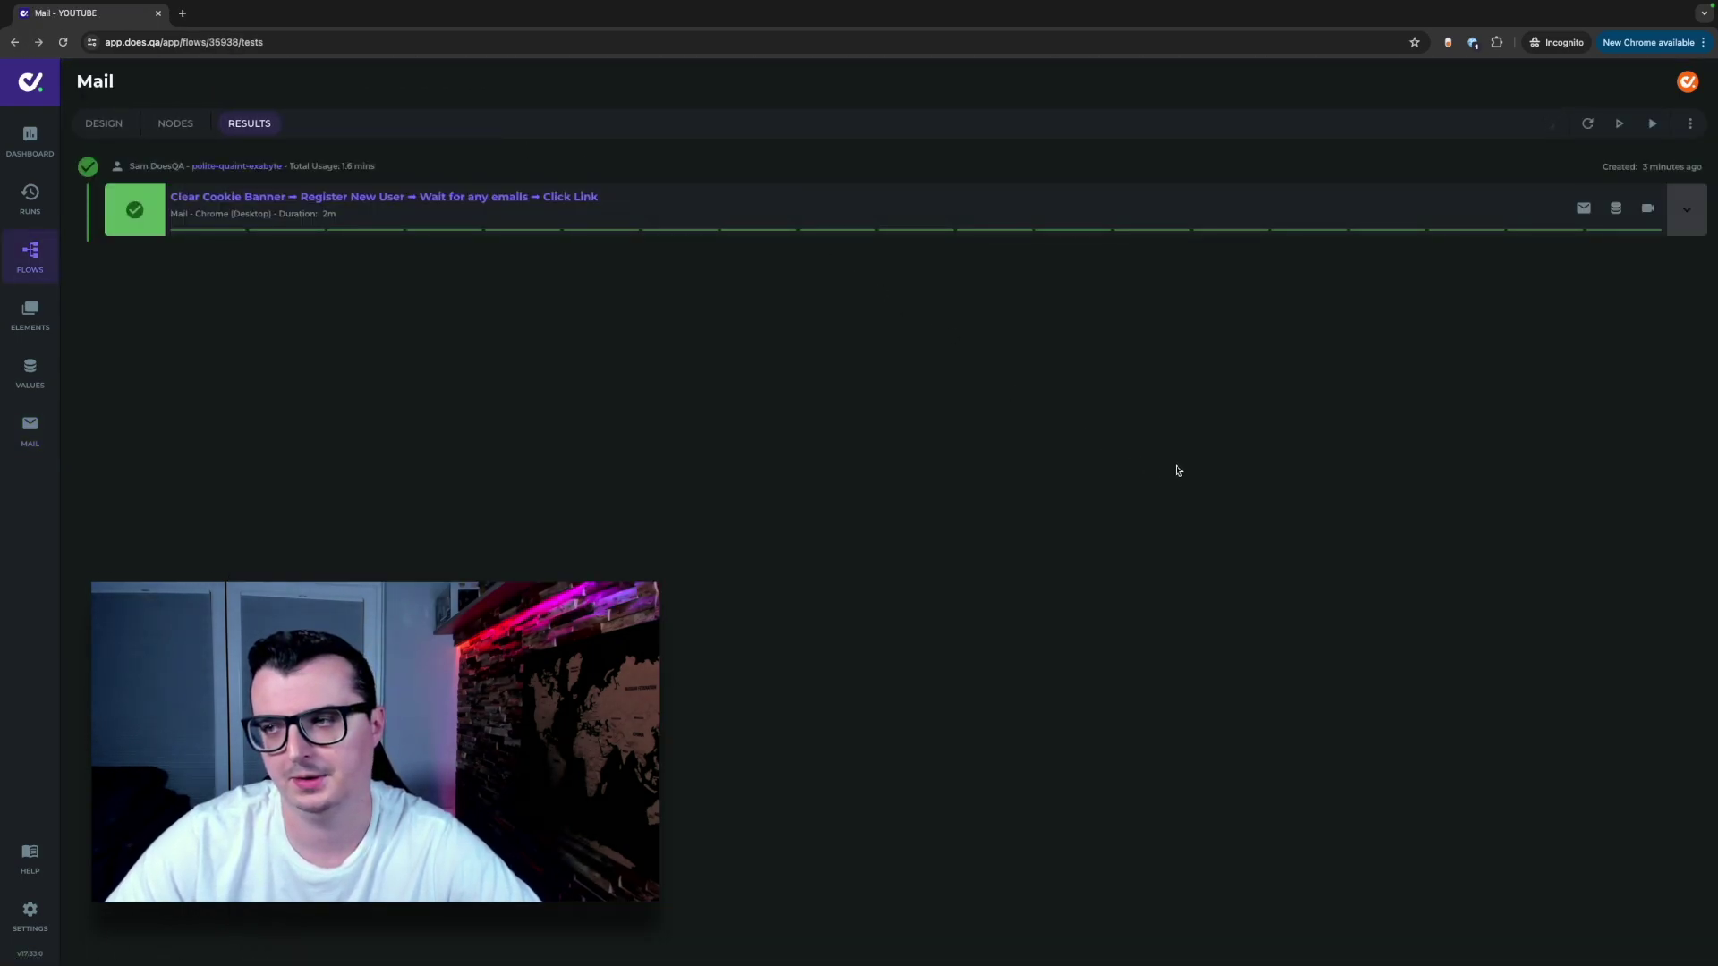
# - Expand the run's step details and scroll through them
pyautogui.click(1685, 213)
pyautogui.scroll(-10, 1567, 509)
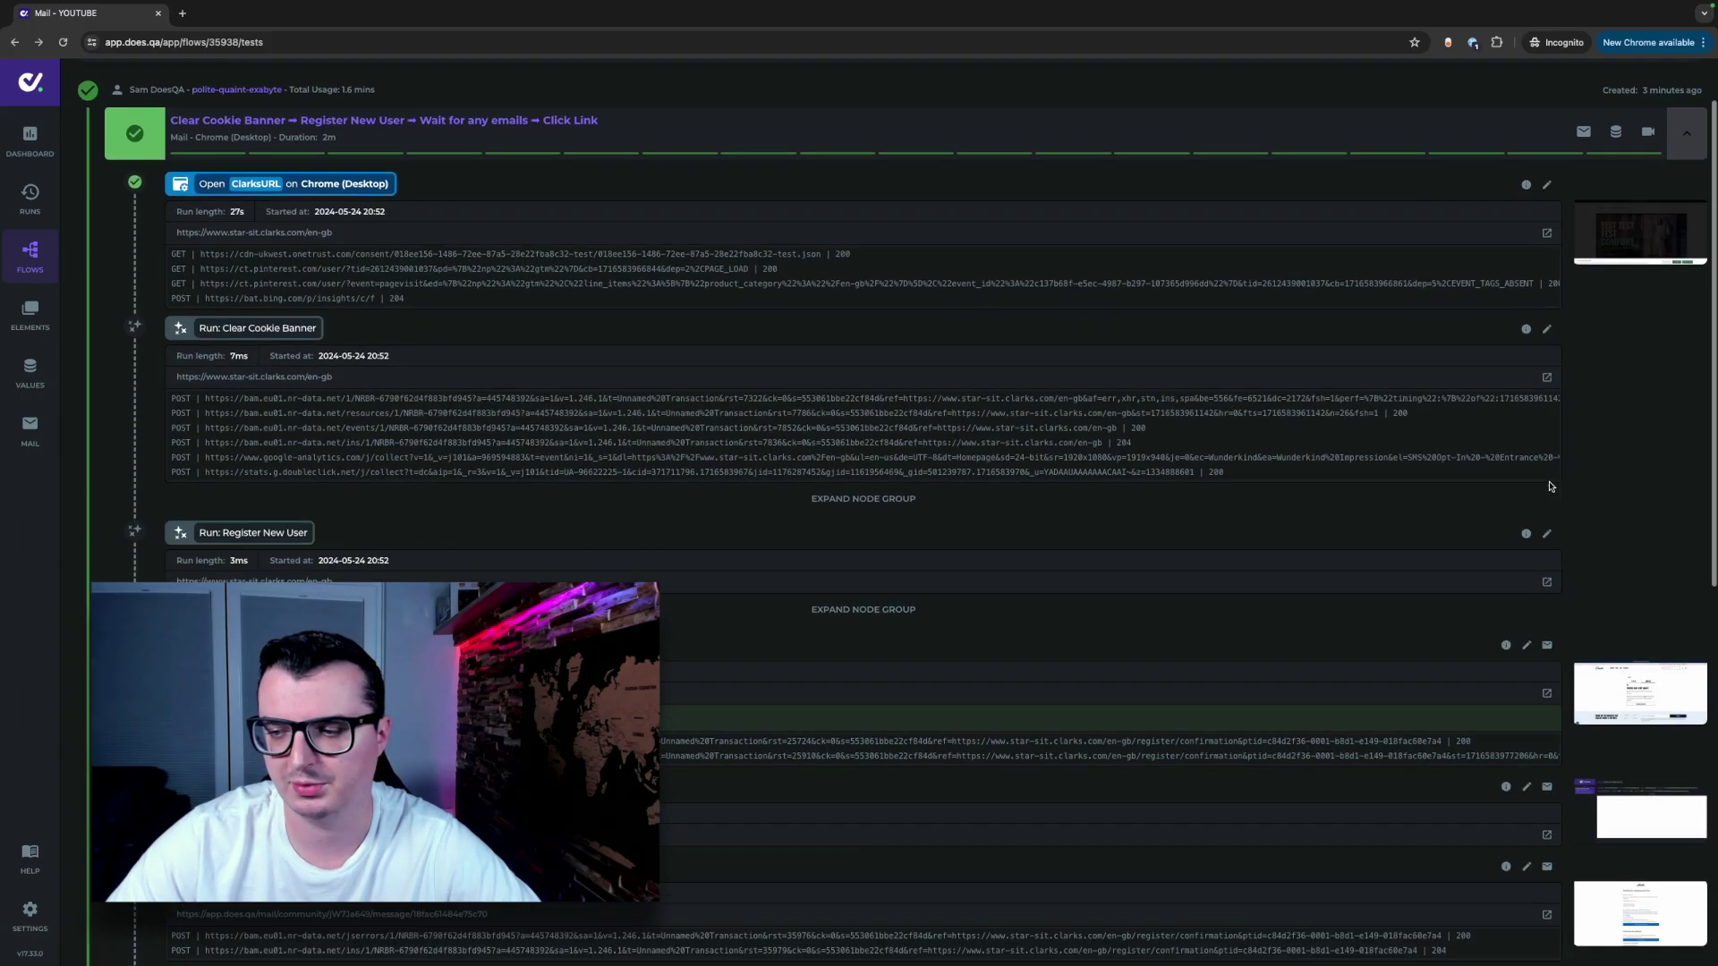
pyautogui.scroll(10, 1567, 509)
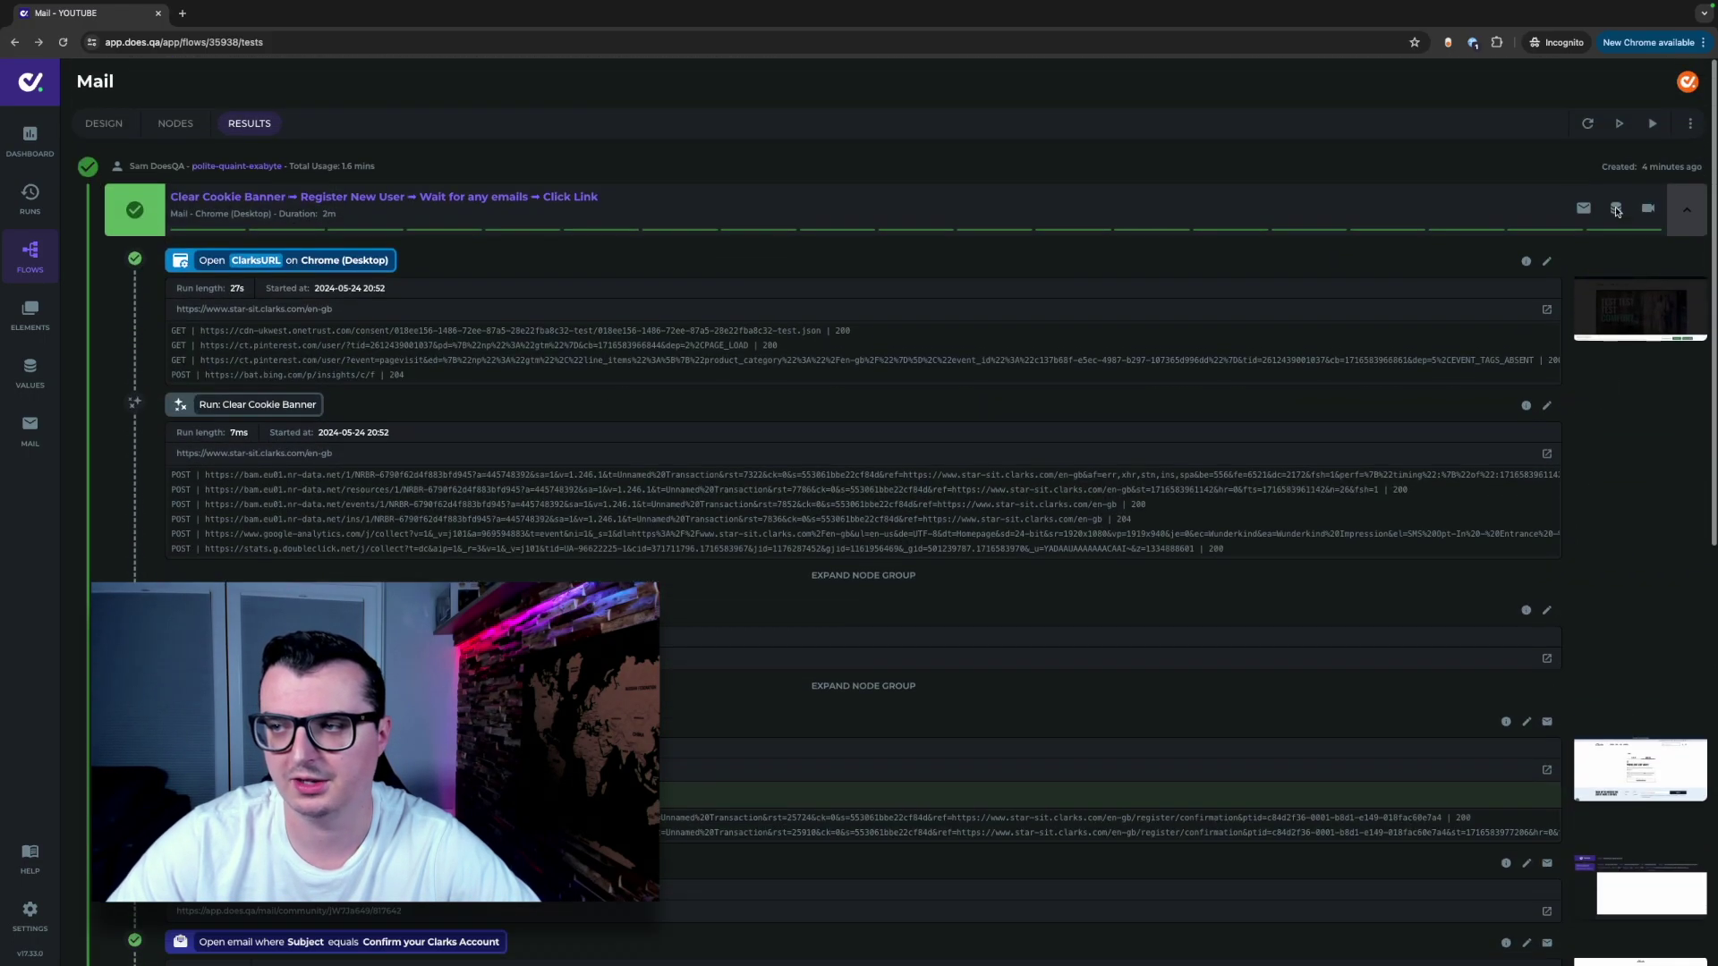
# - Watch the full test video through to the confirmation email, then return to the flow designer
pyautogui.click(1652, 220)
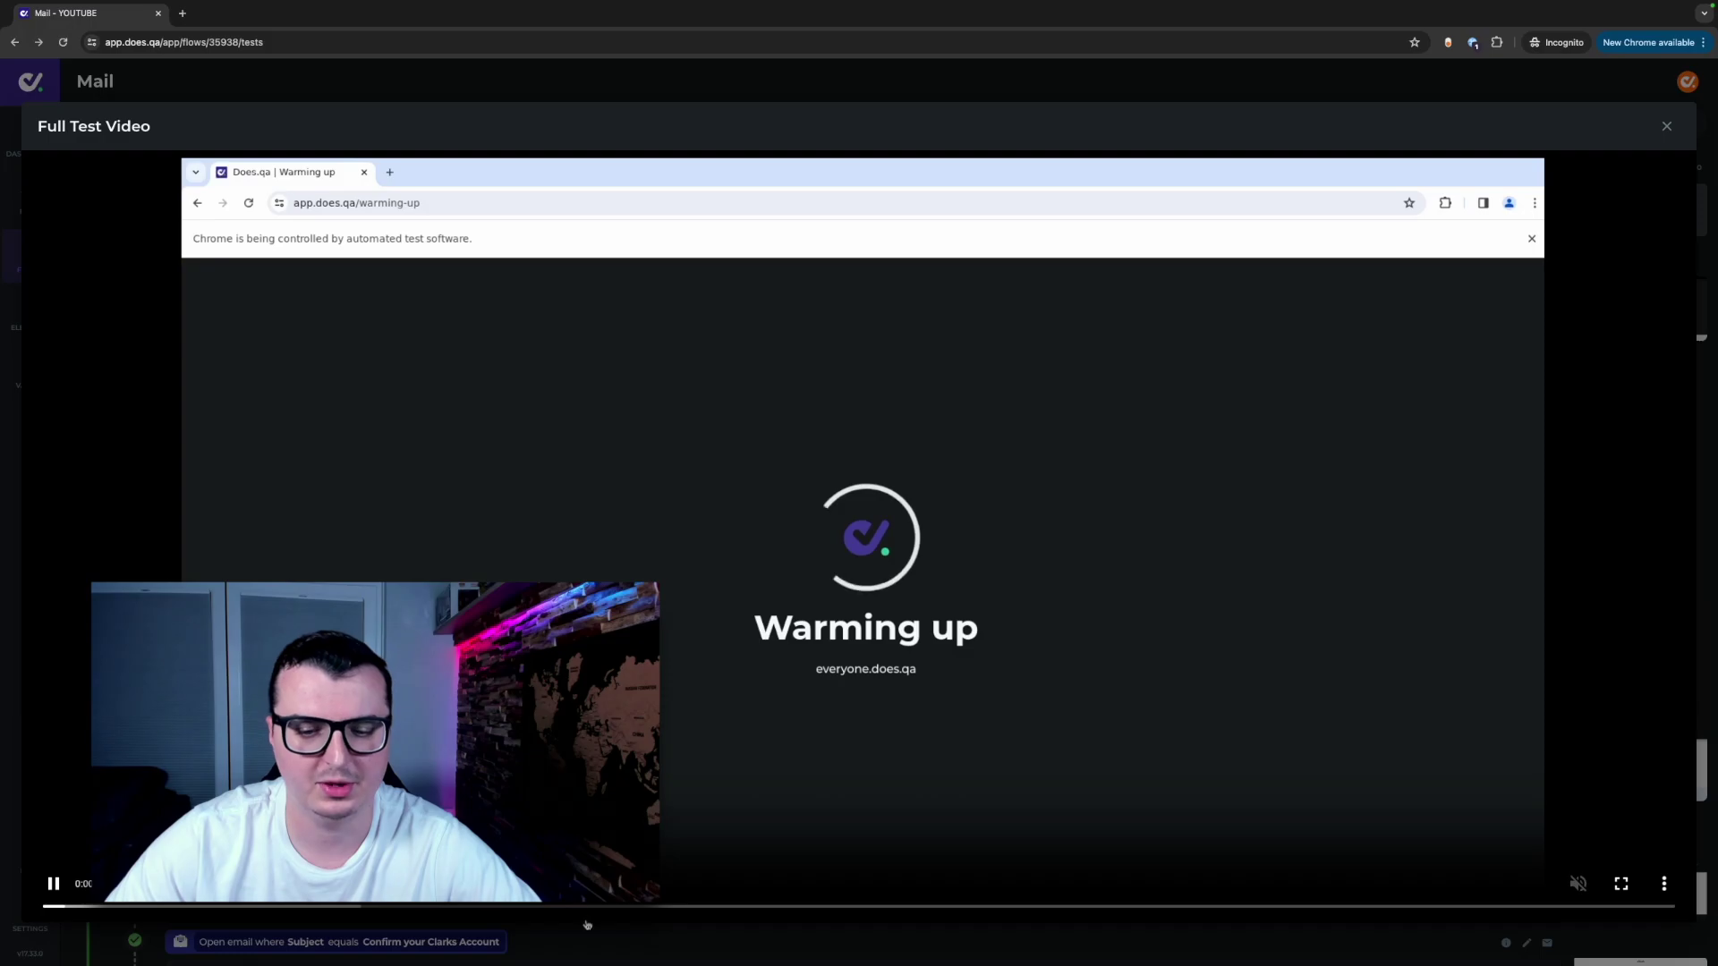
pyautogui.moveTo(608, 911); pyautogui.dragTo(1116, 941)
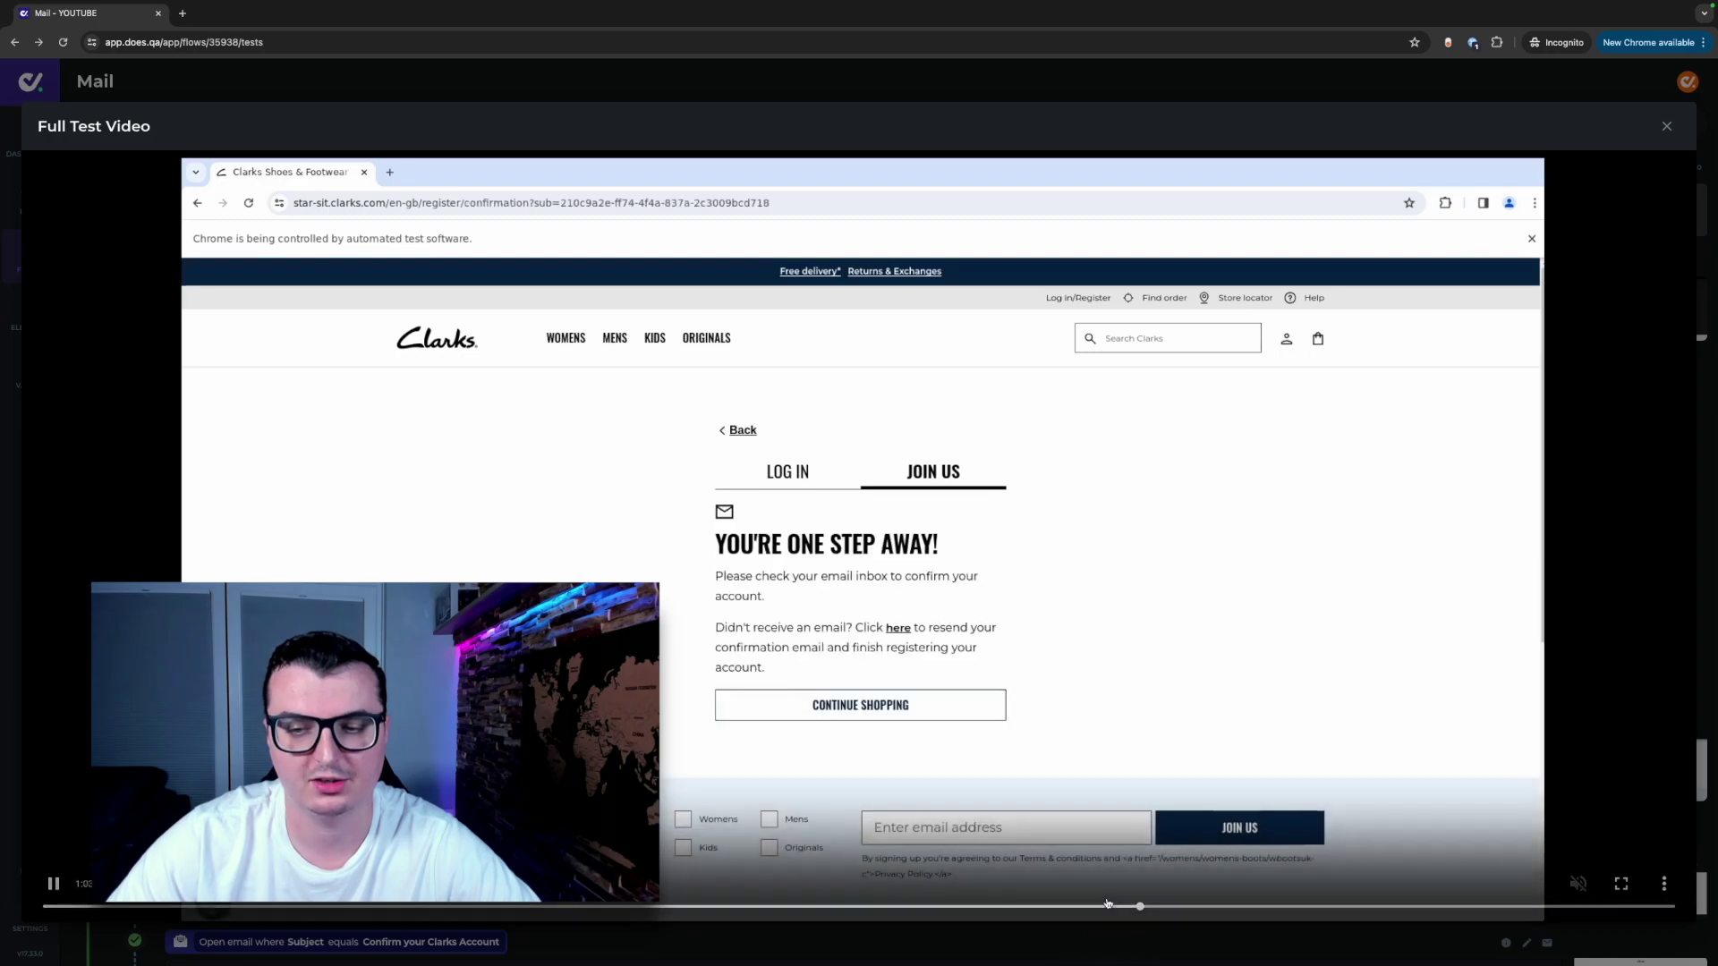
pyautogui.click(1016, 556)
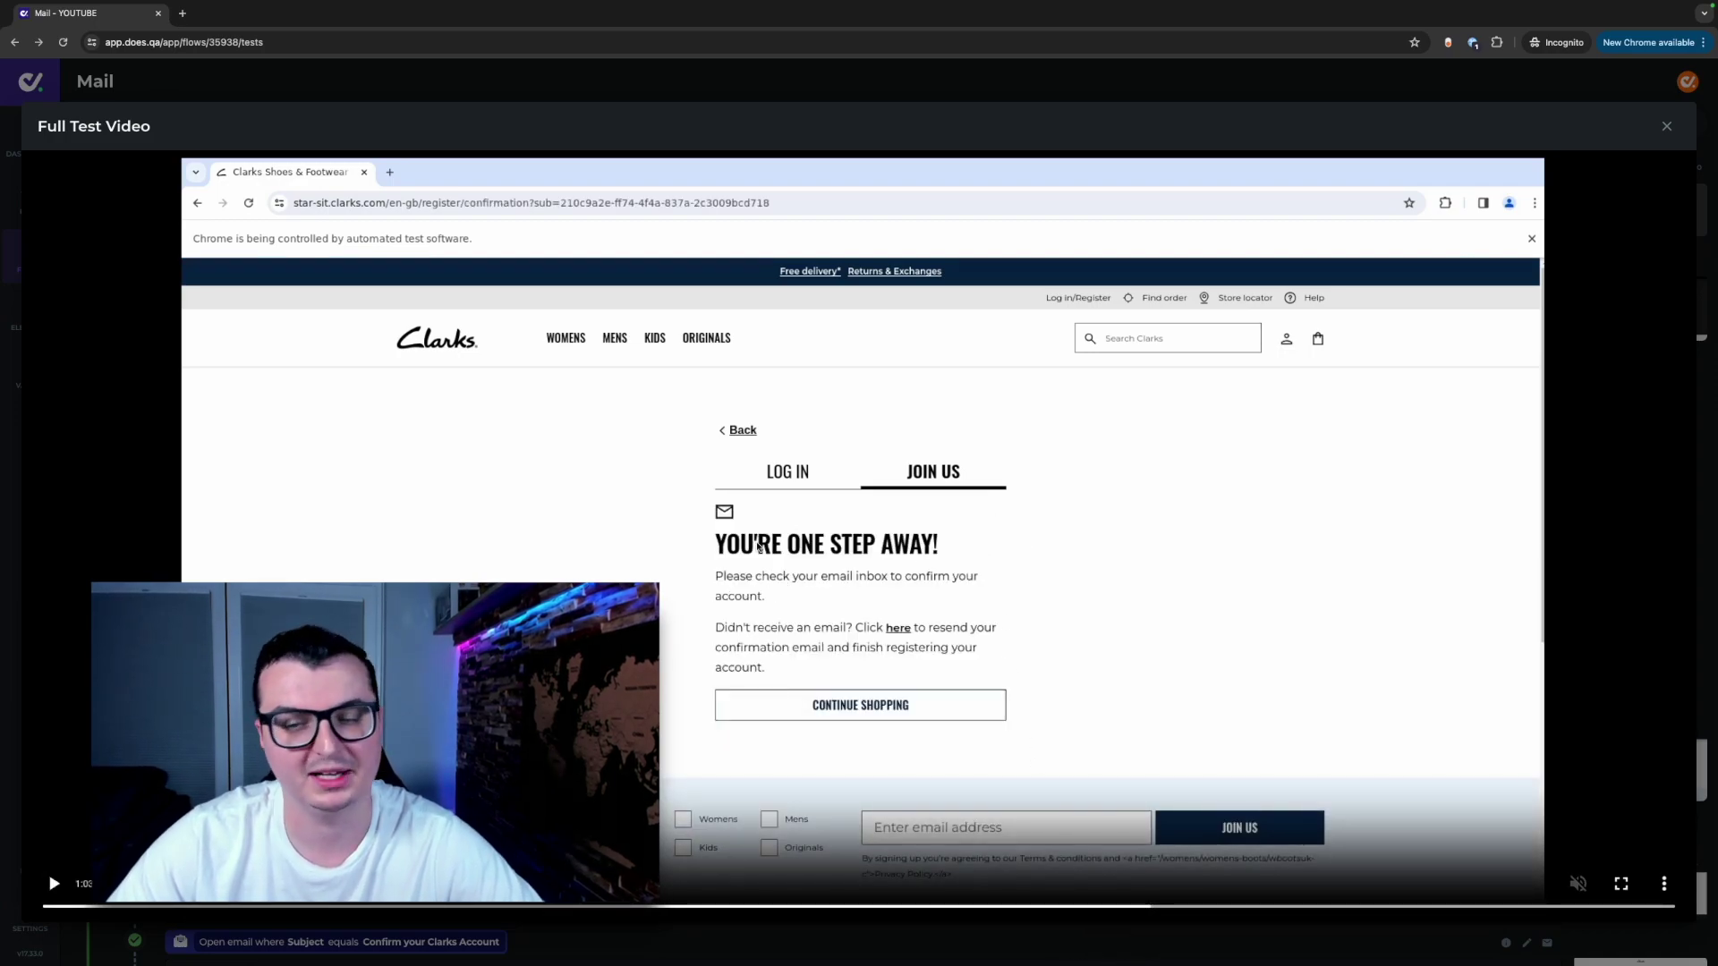
pyautogui.moveTo(1167, 906); pyautogui.dragTo(1330, 921)
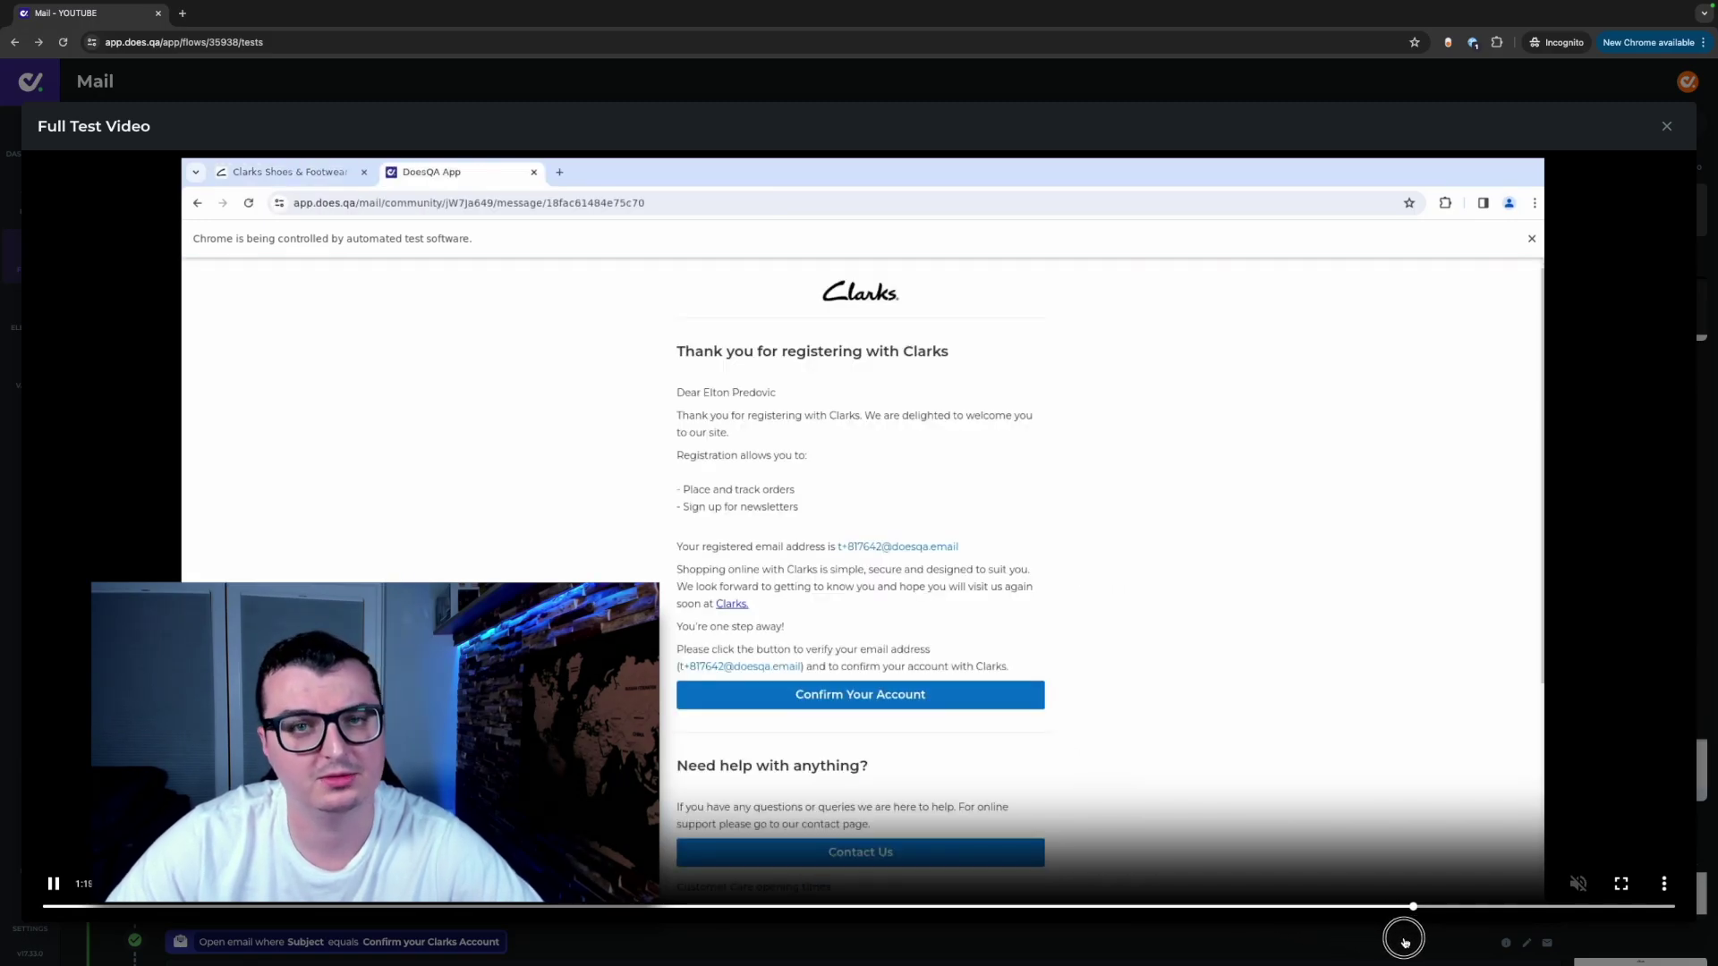
pyautogui.moveTo(1405, 942); pyautogui.dragTo(1658, 905)
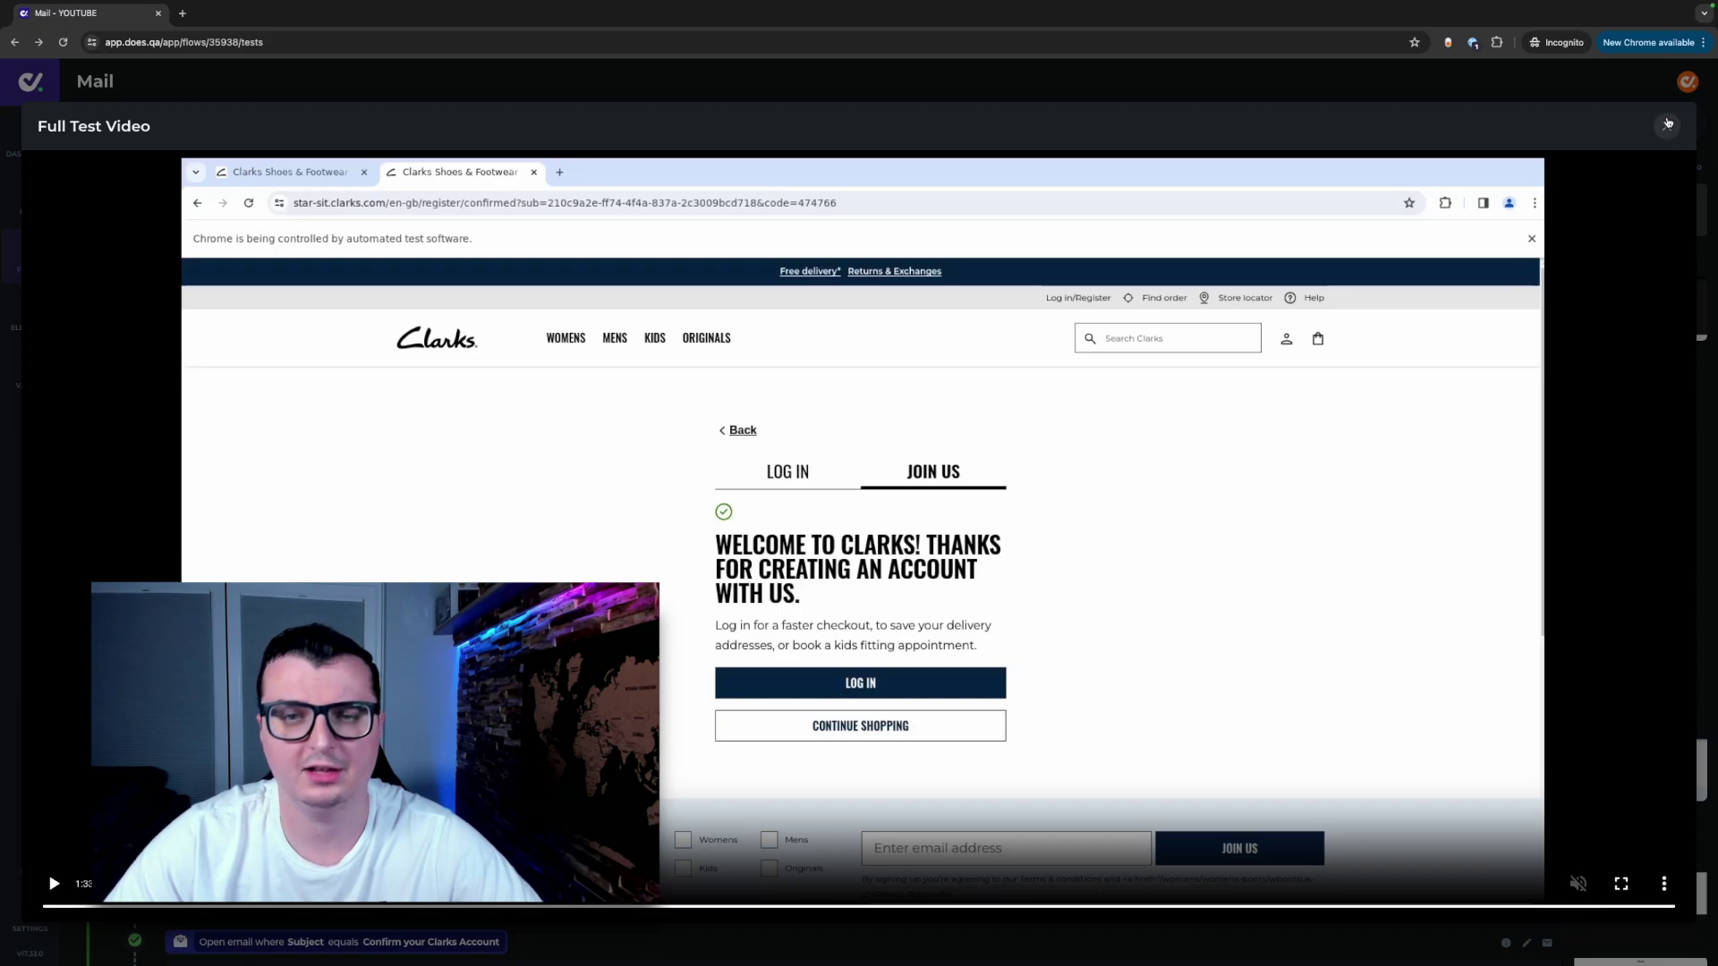
pyautogui.click(1677, 136)
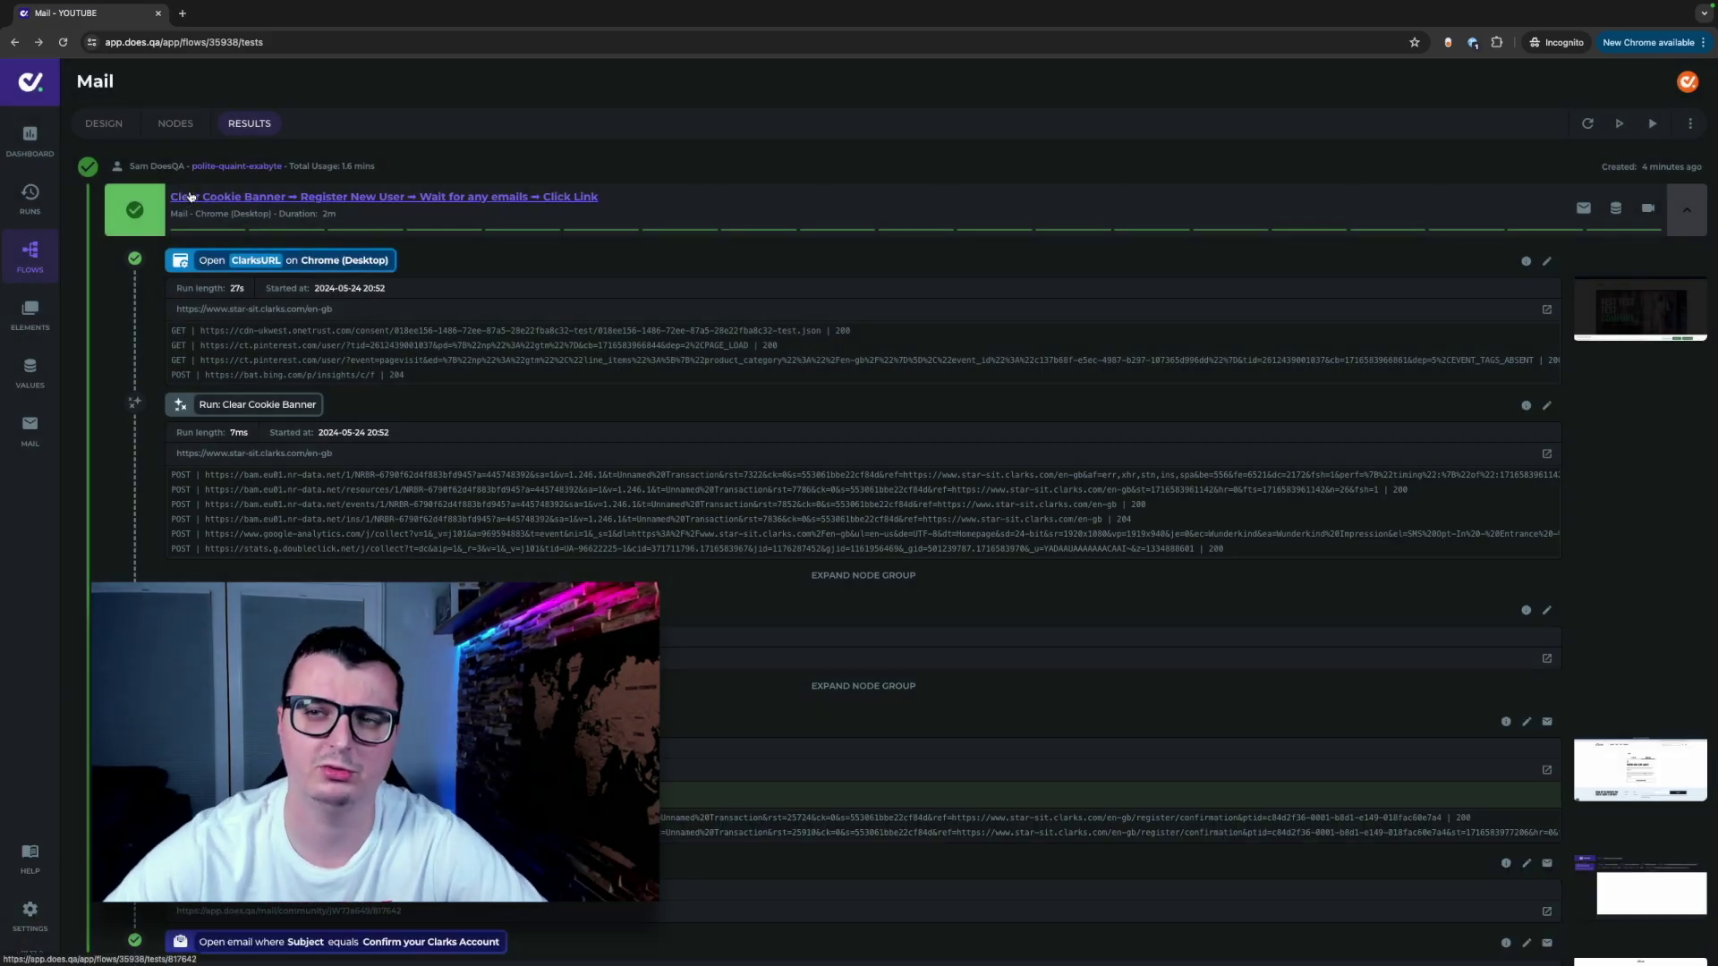
pyautogui.click(105, 122)
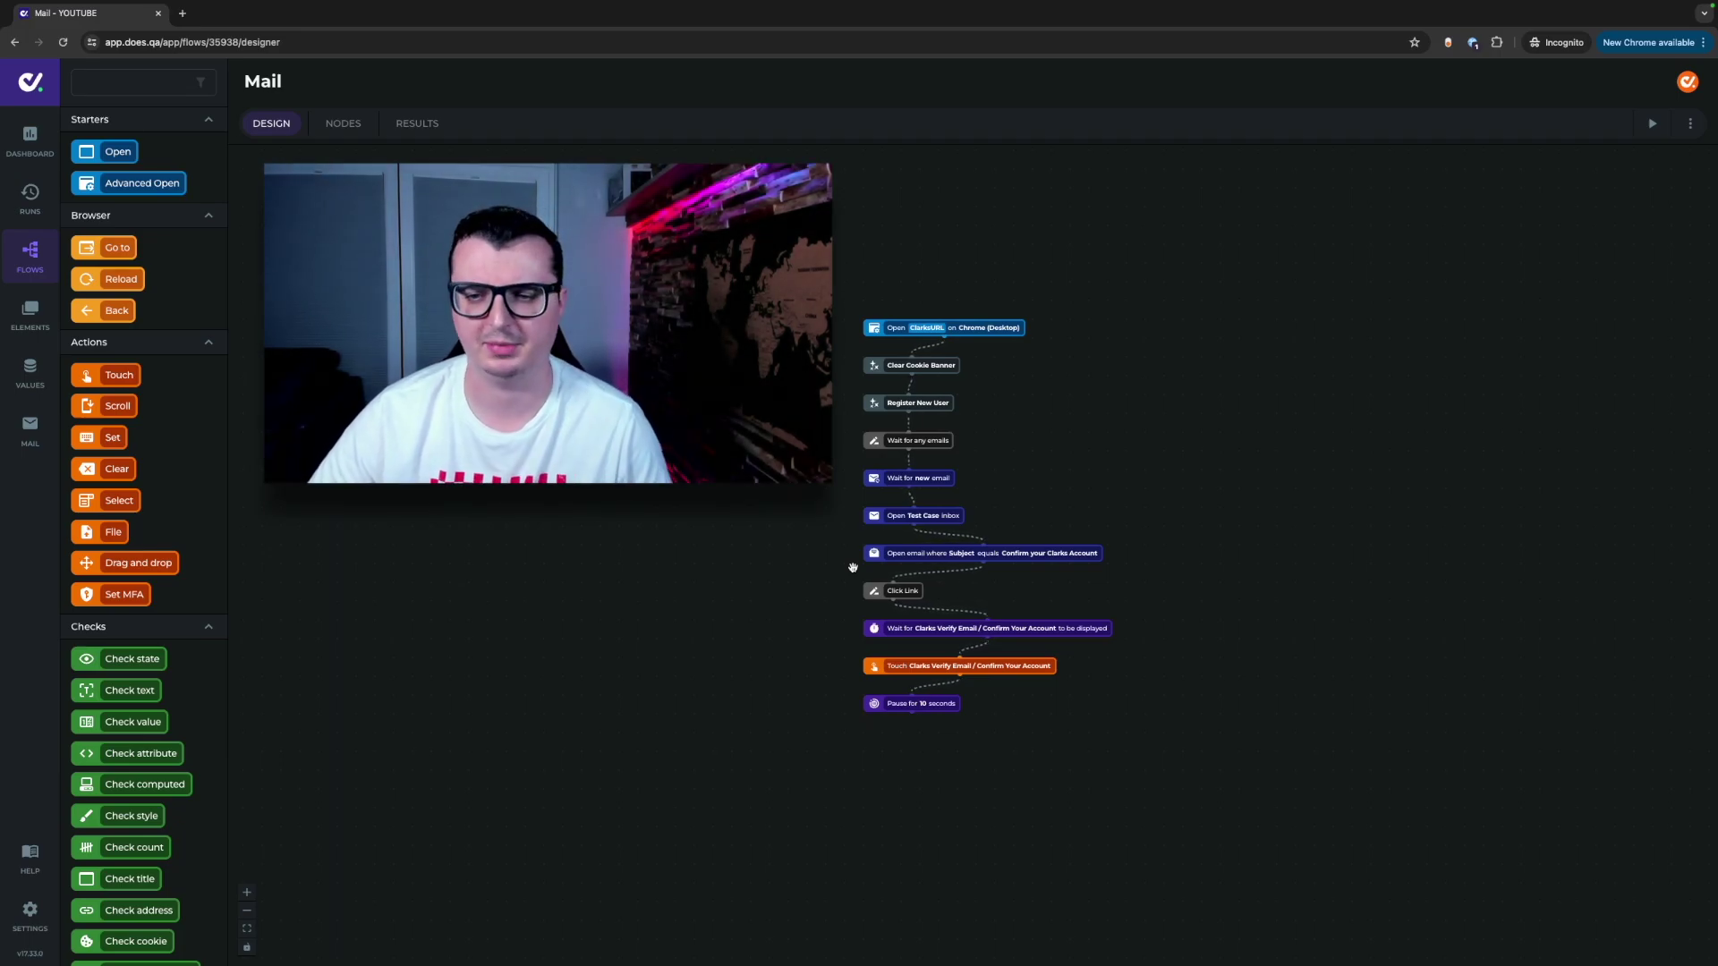
# - Move the Click Link through Pause steps lower and delete their link from Open email
pyautogui.scroll(3, 853, 567)
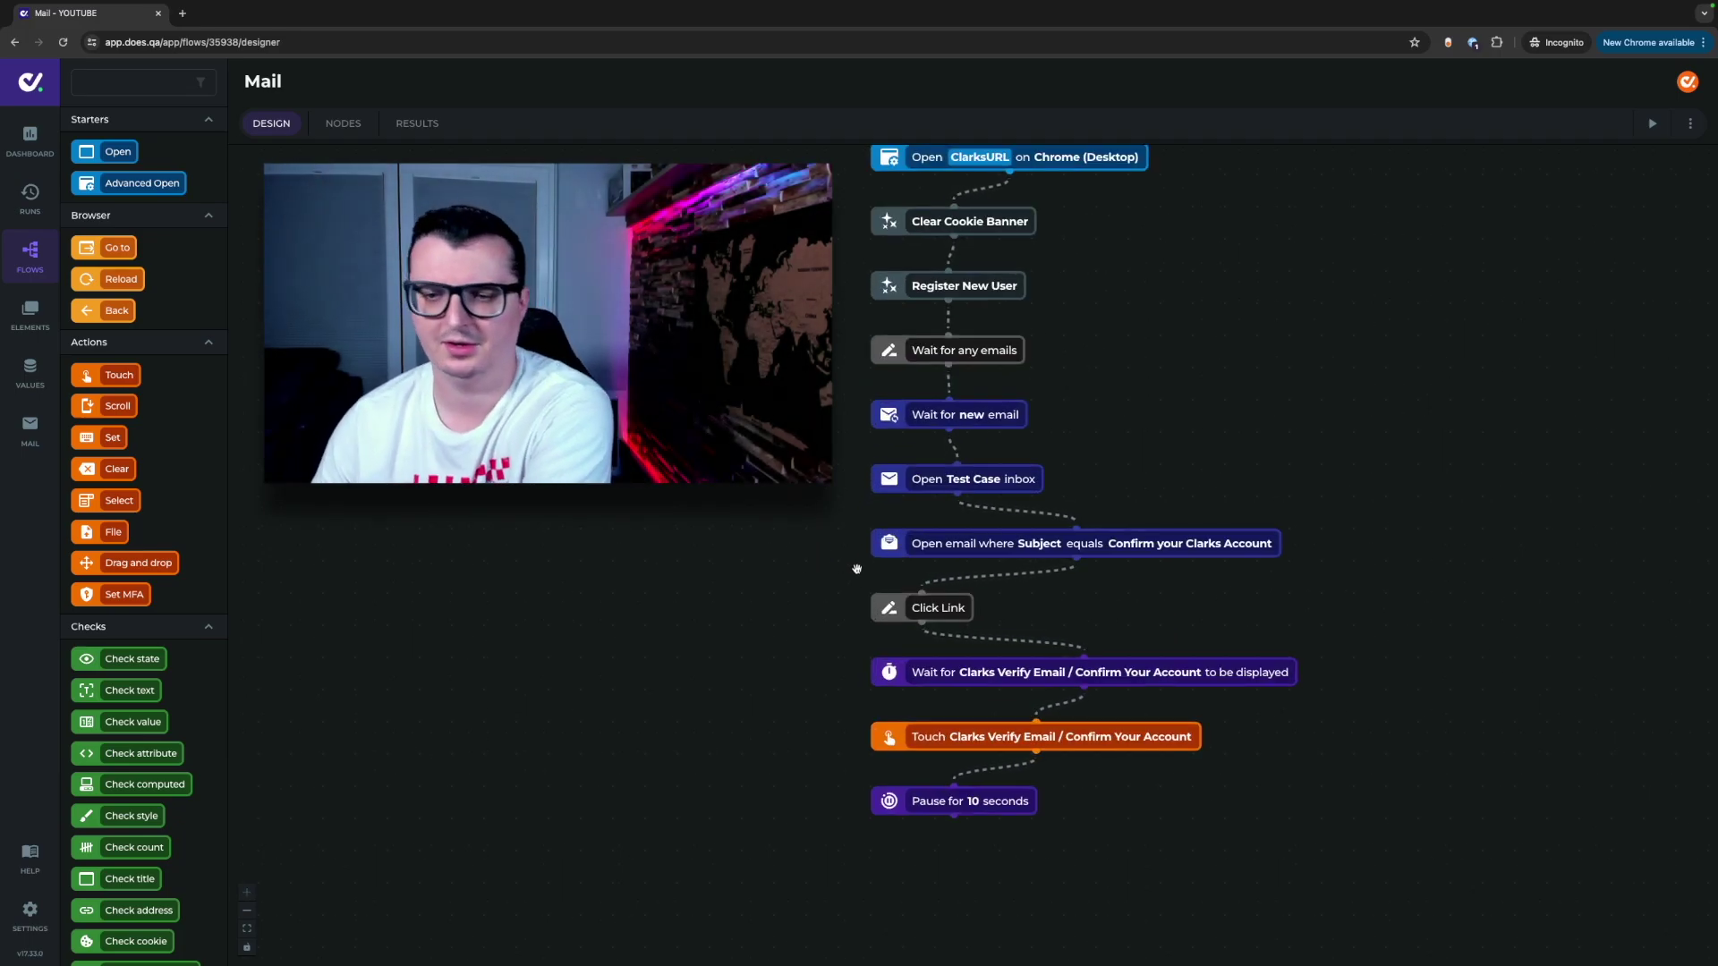
pyautogui.moveTo(854, 576); pyautogui.dragTo(1312, 851)
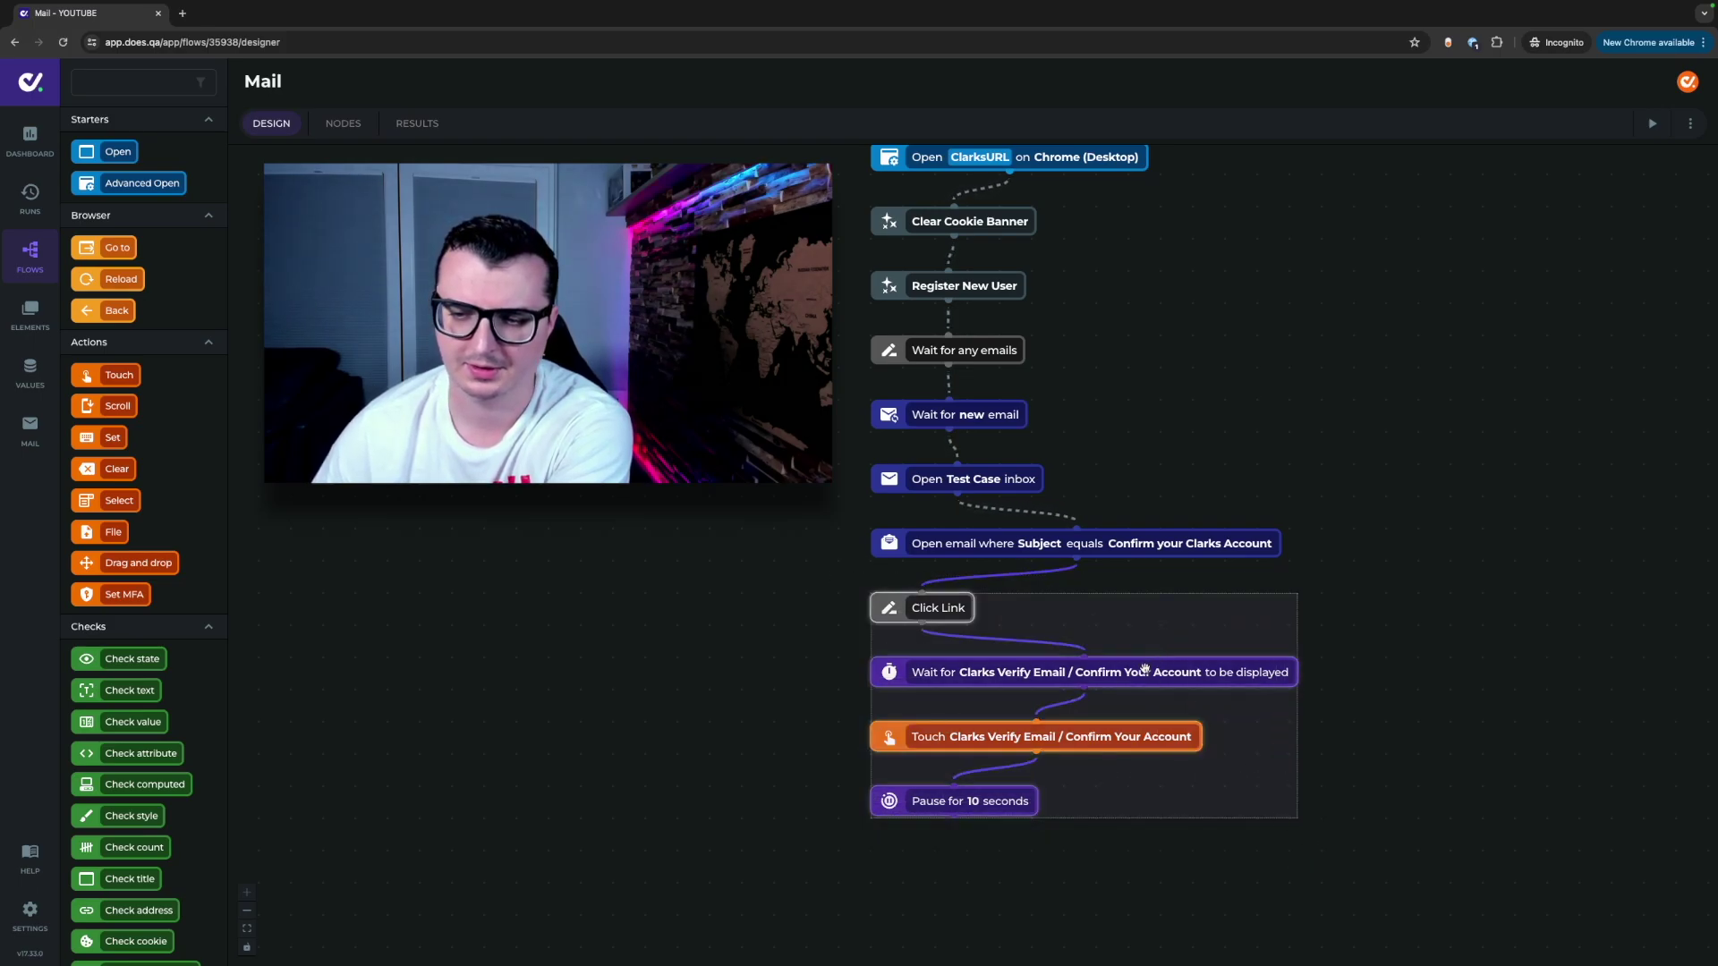
pyautogui.moveTo(1145, 669); pyautogui.dragTo(1139, 861)
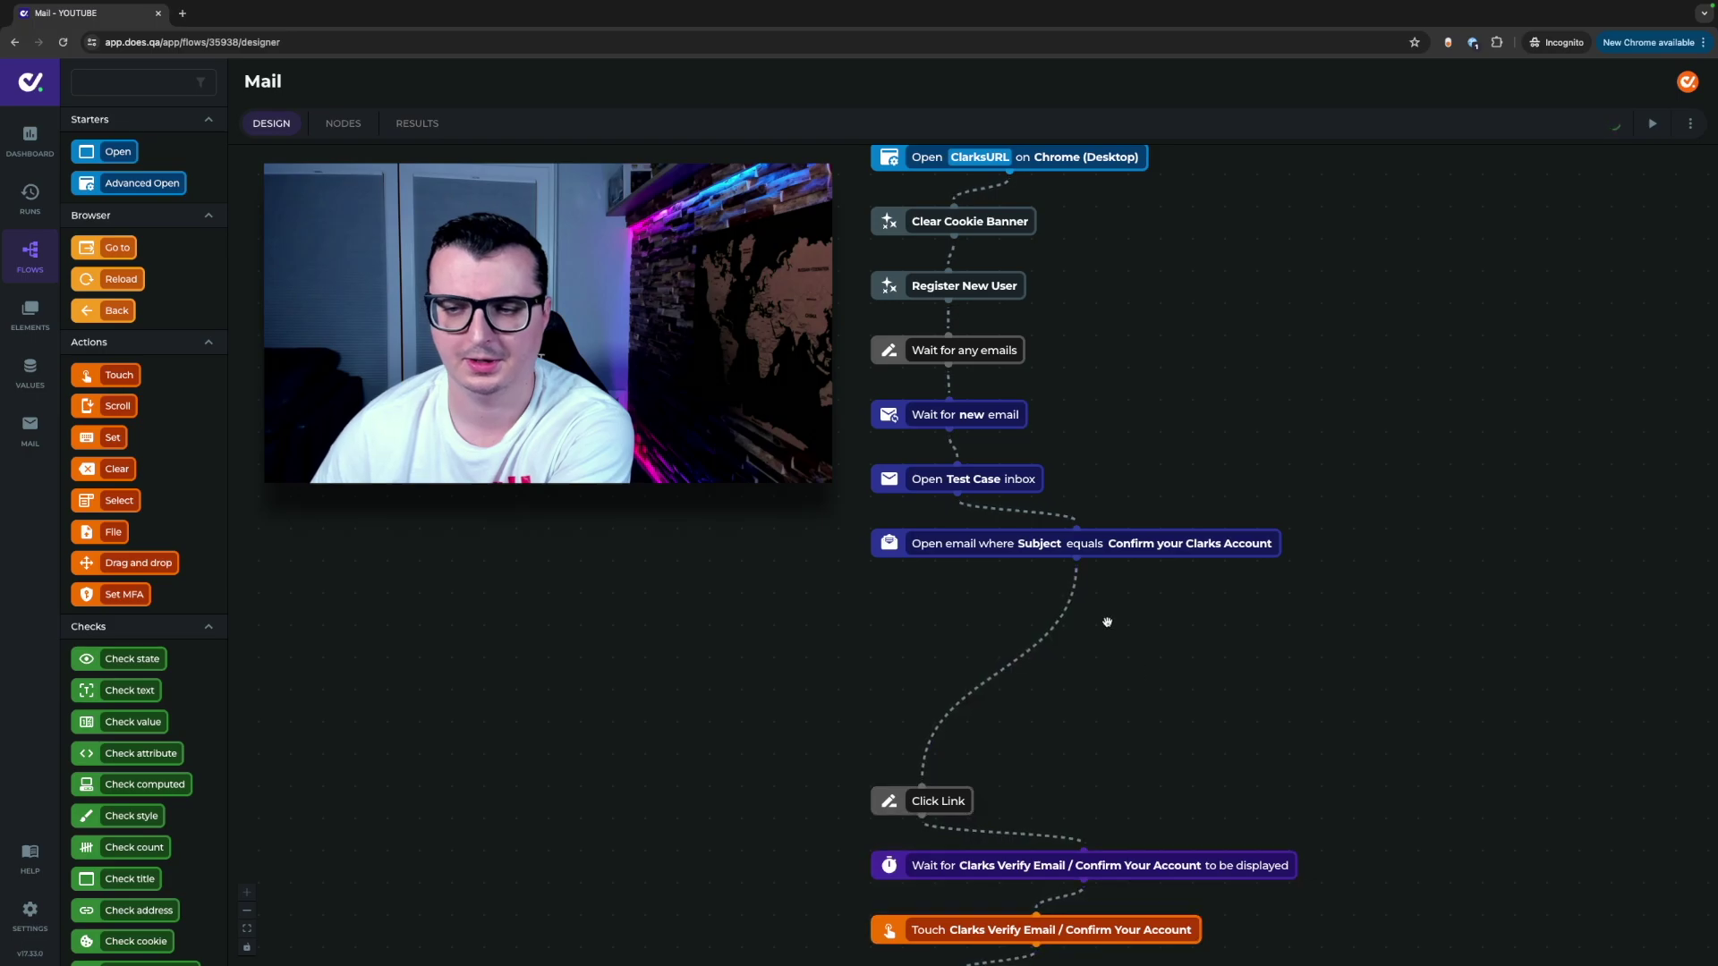
pyautogui.click(1075, 576)
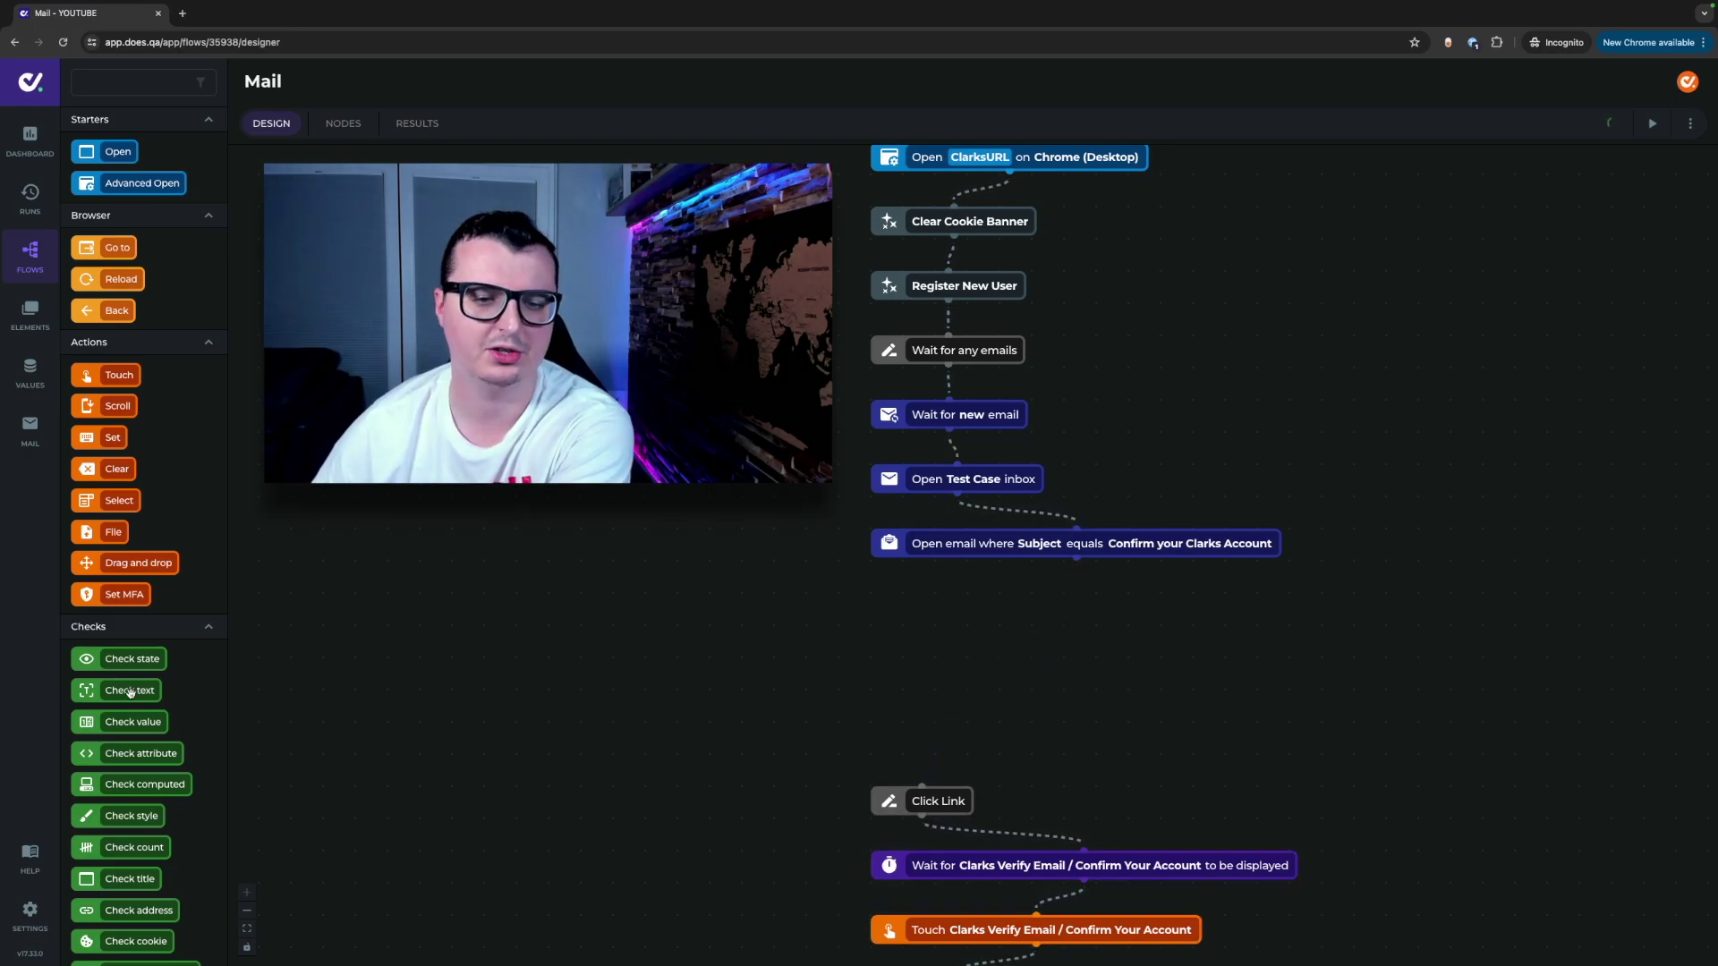
# - Drop a Check text step below Open email and connect Open email to it
pyautogui.moveTo(125, 694); pyautogui.dragTo(911, 609)
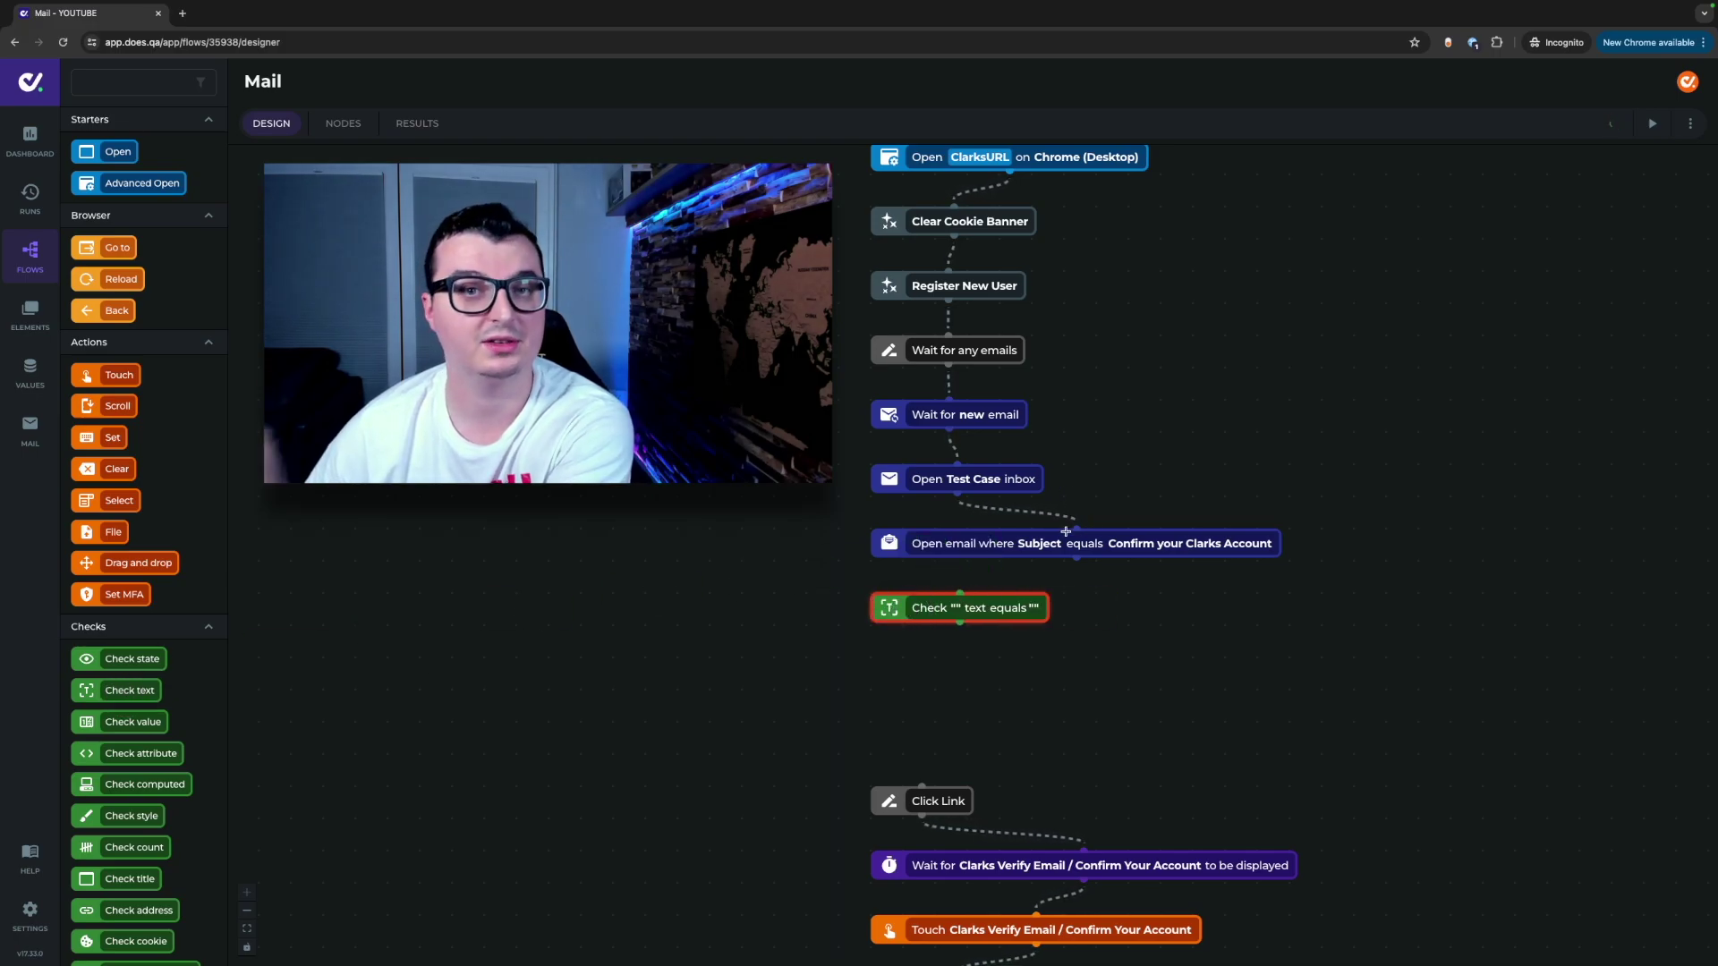
pyautogui.moveTo(1079, 560); pyautogui.dragTo(978, 601)
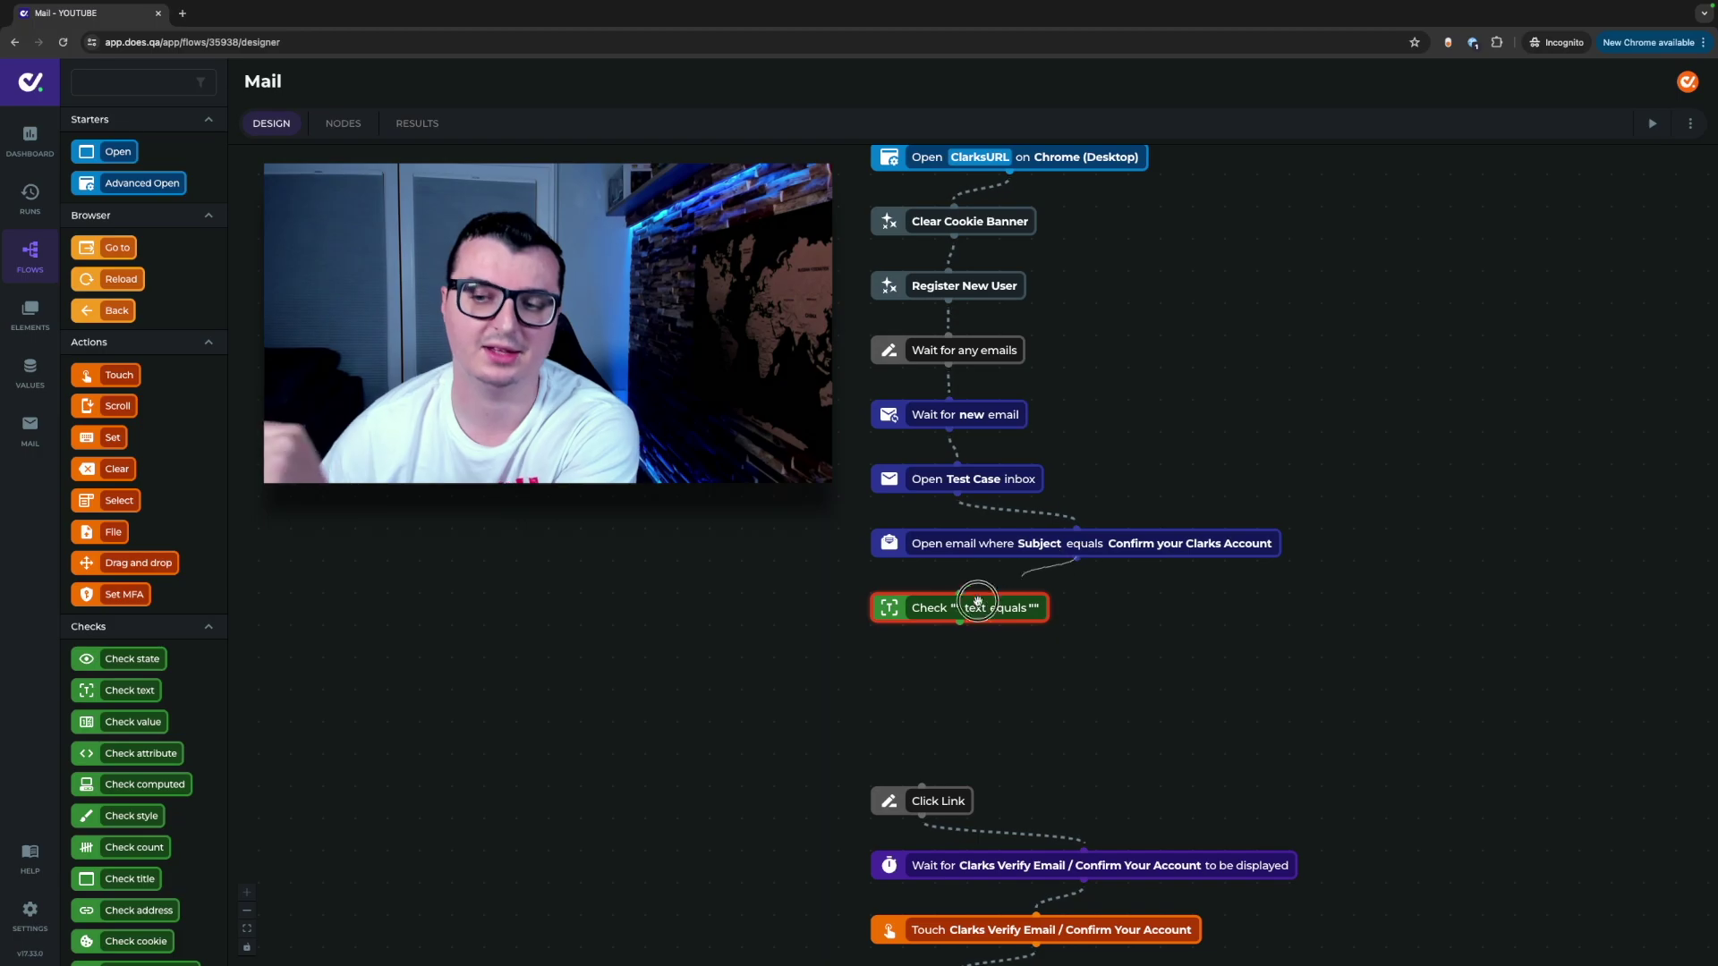
pyautogui.scroll(-10, 145, 518)
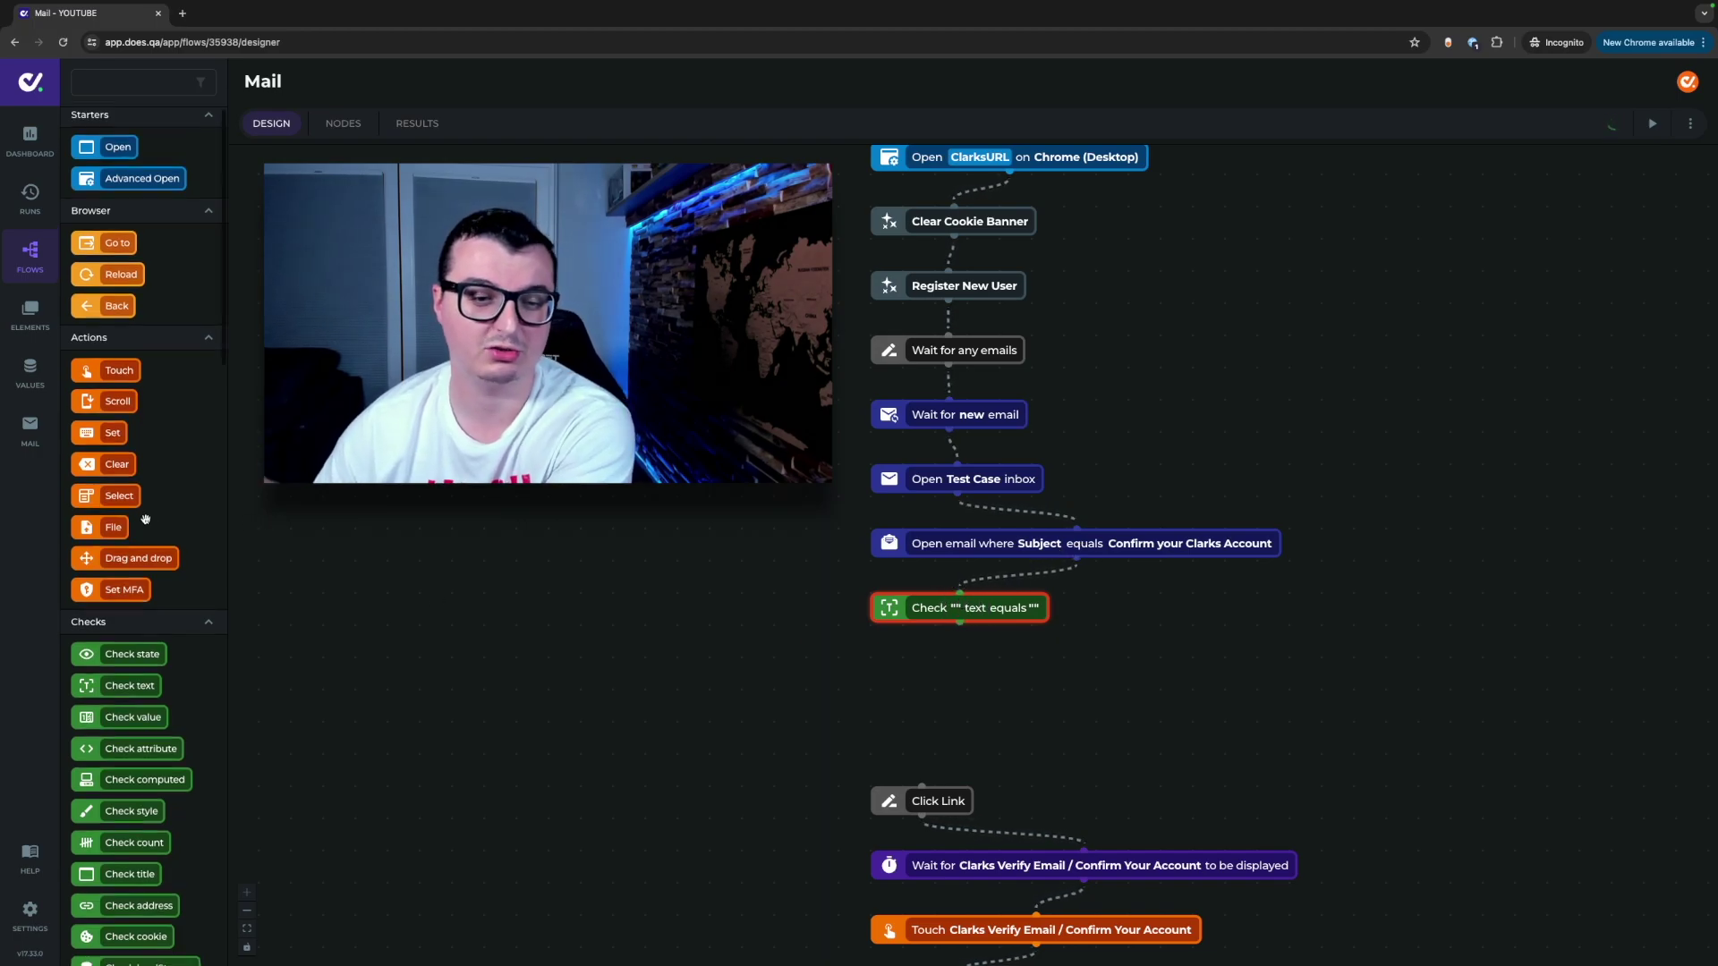
pyautogui.scroll(-3, 145, 518)
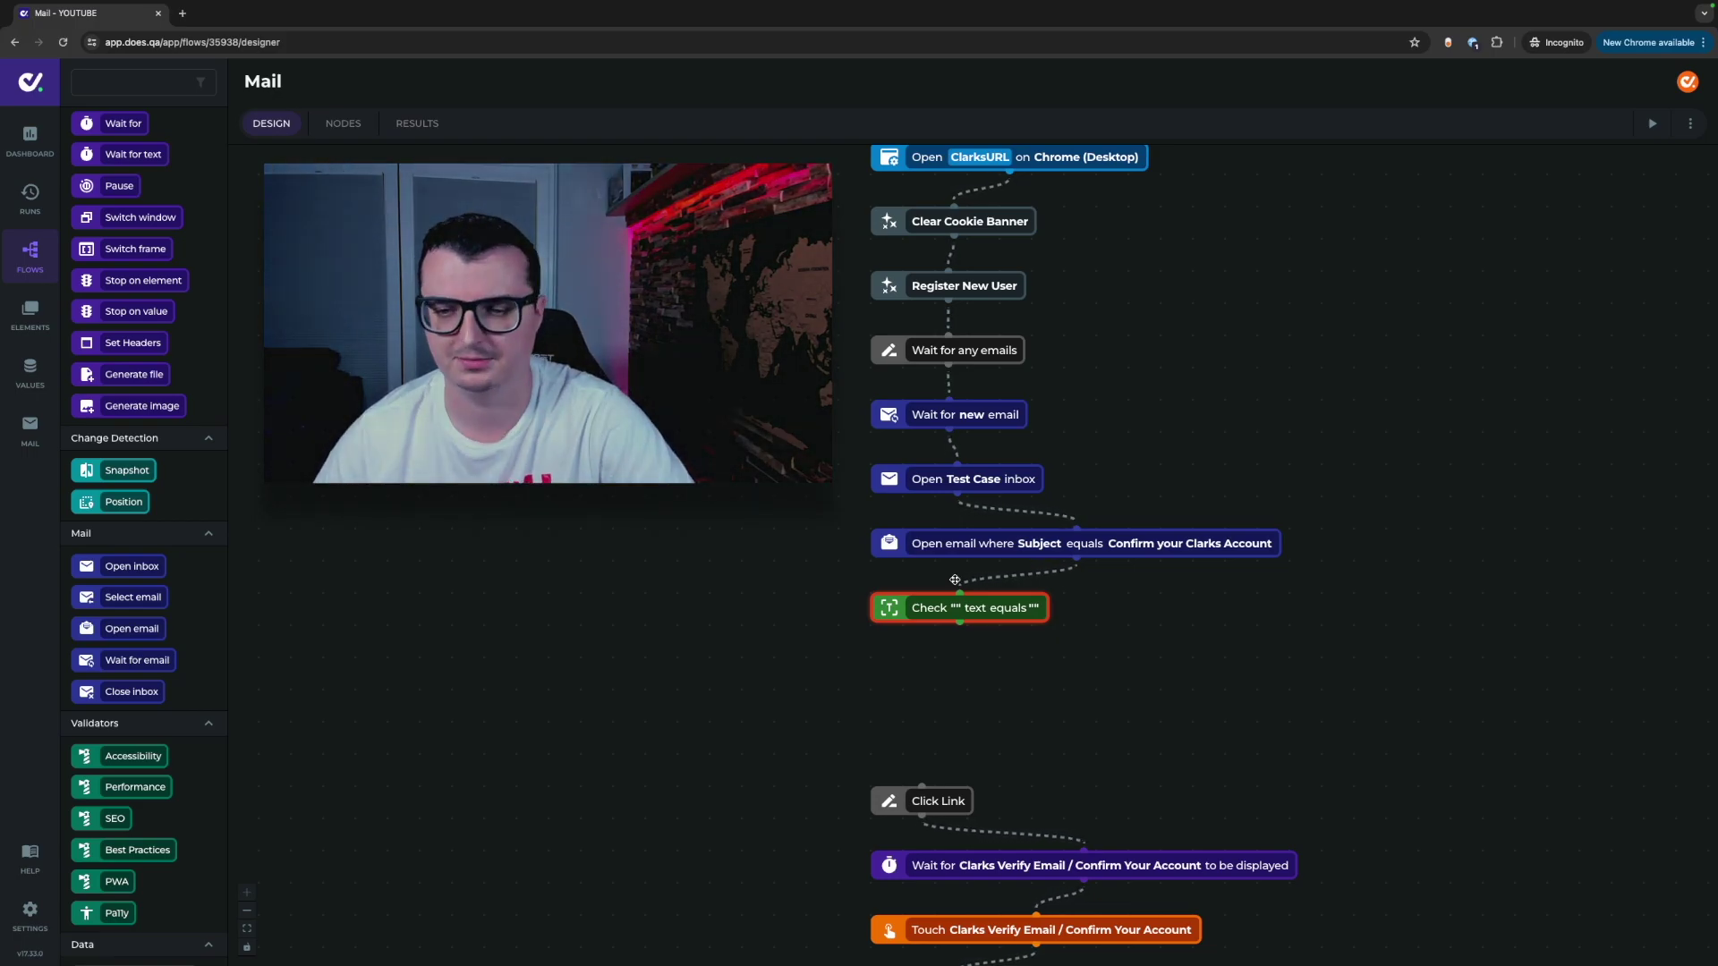
# - Set the check's element to Email / Email To and expected value to $testEmail, then confirm
pyautogui.click(932, 608)
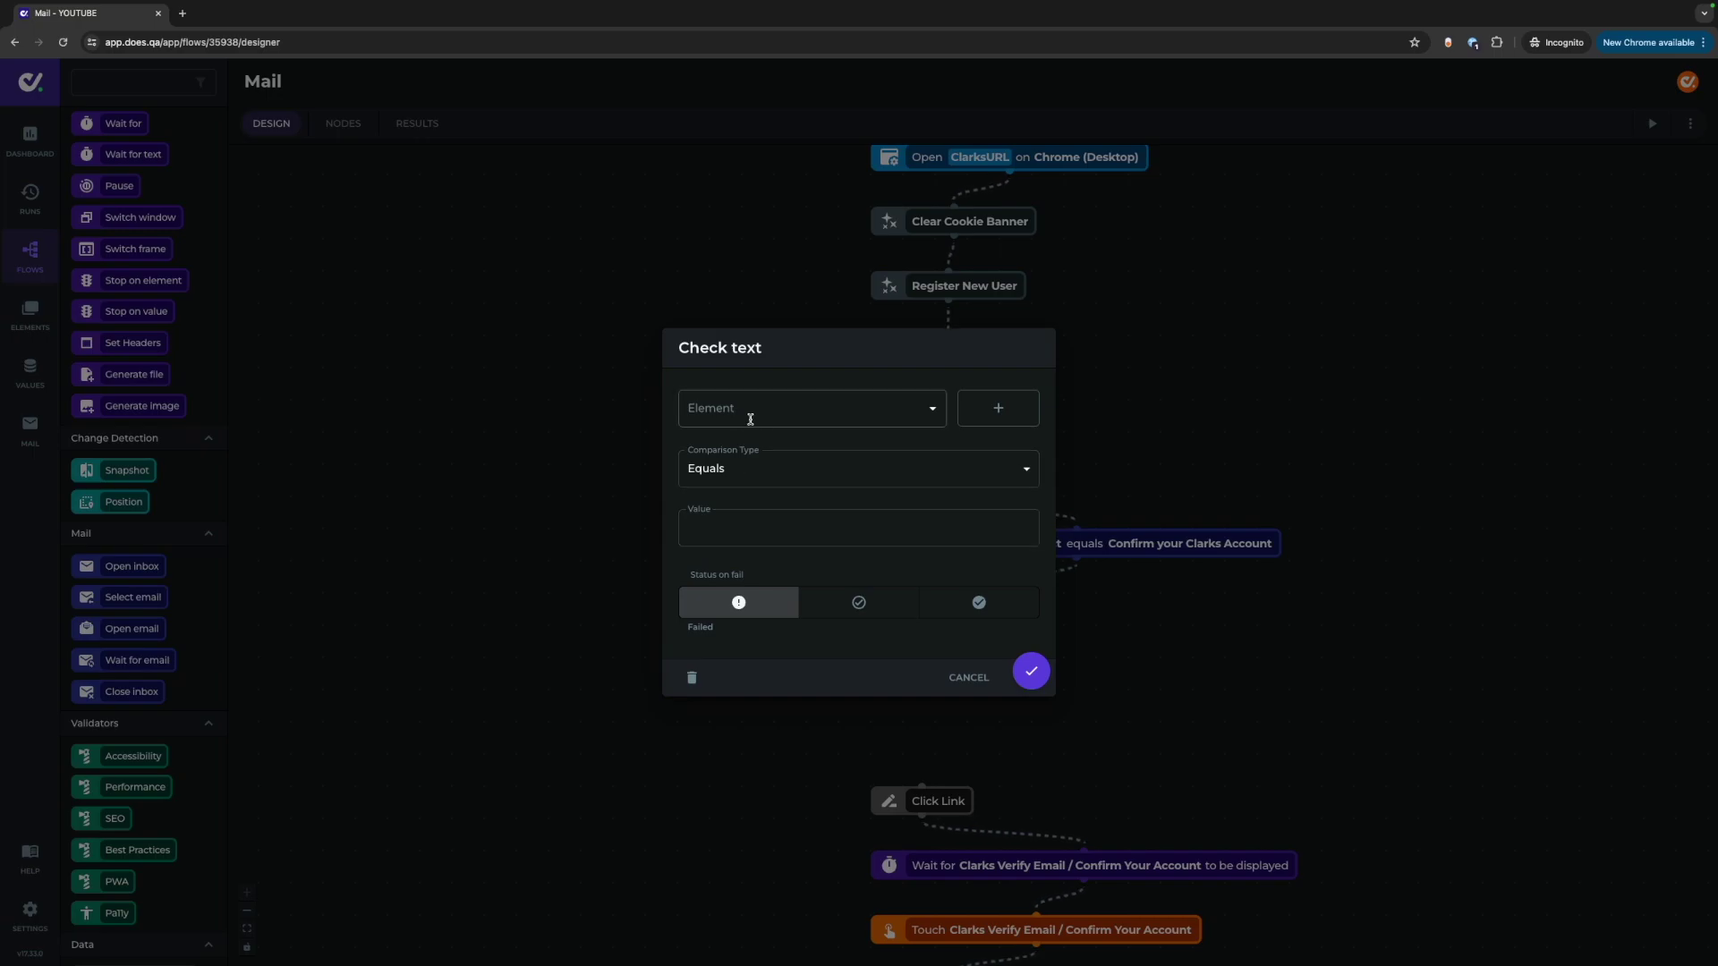
pyautogui.click(748, 414)
pyautogui.write('Email')
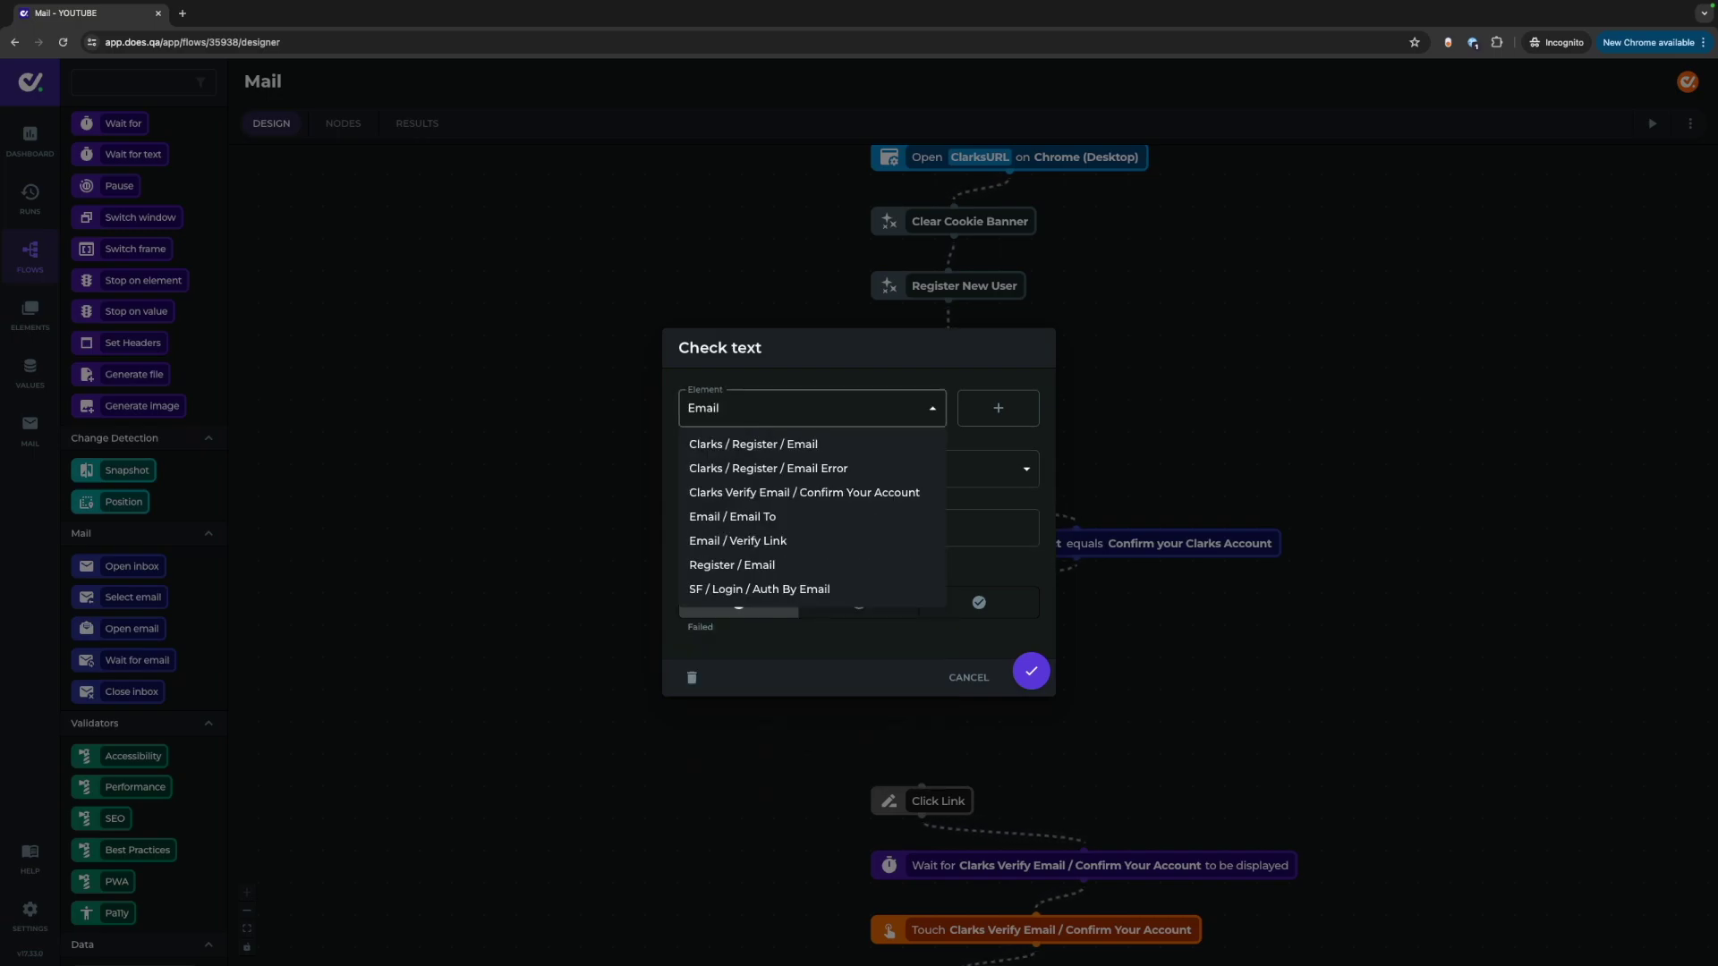
pyautogui.click(757, 516)
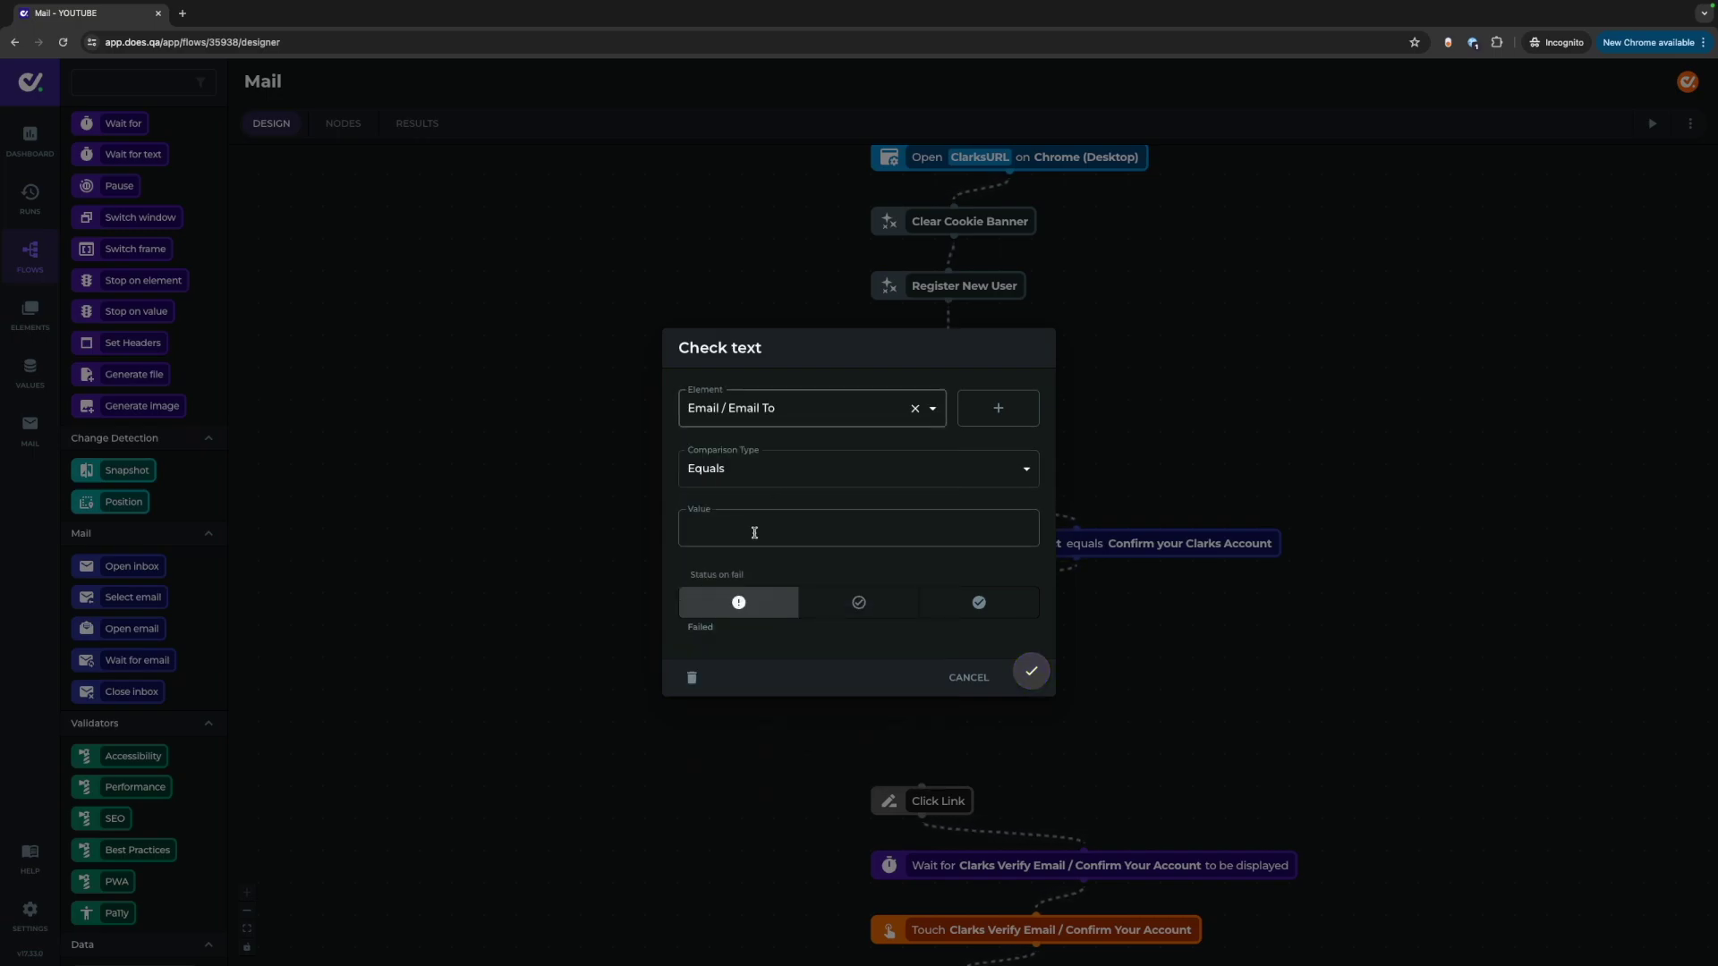
pyautogui.click(755, 532)
pyautogui.write('$t')
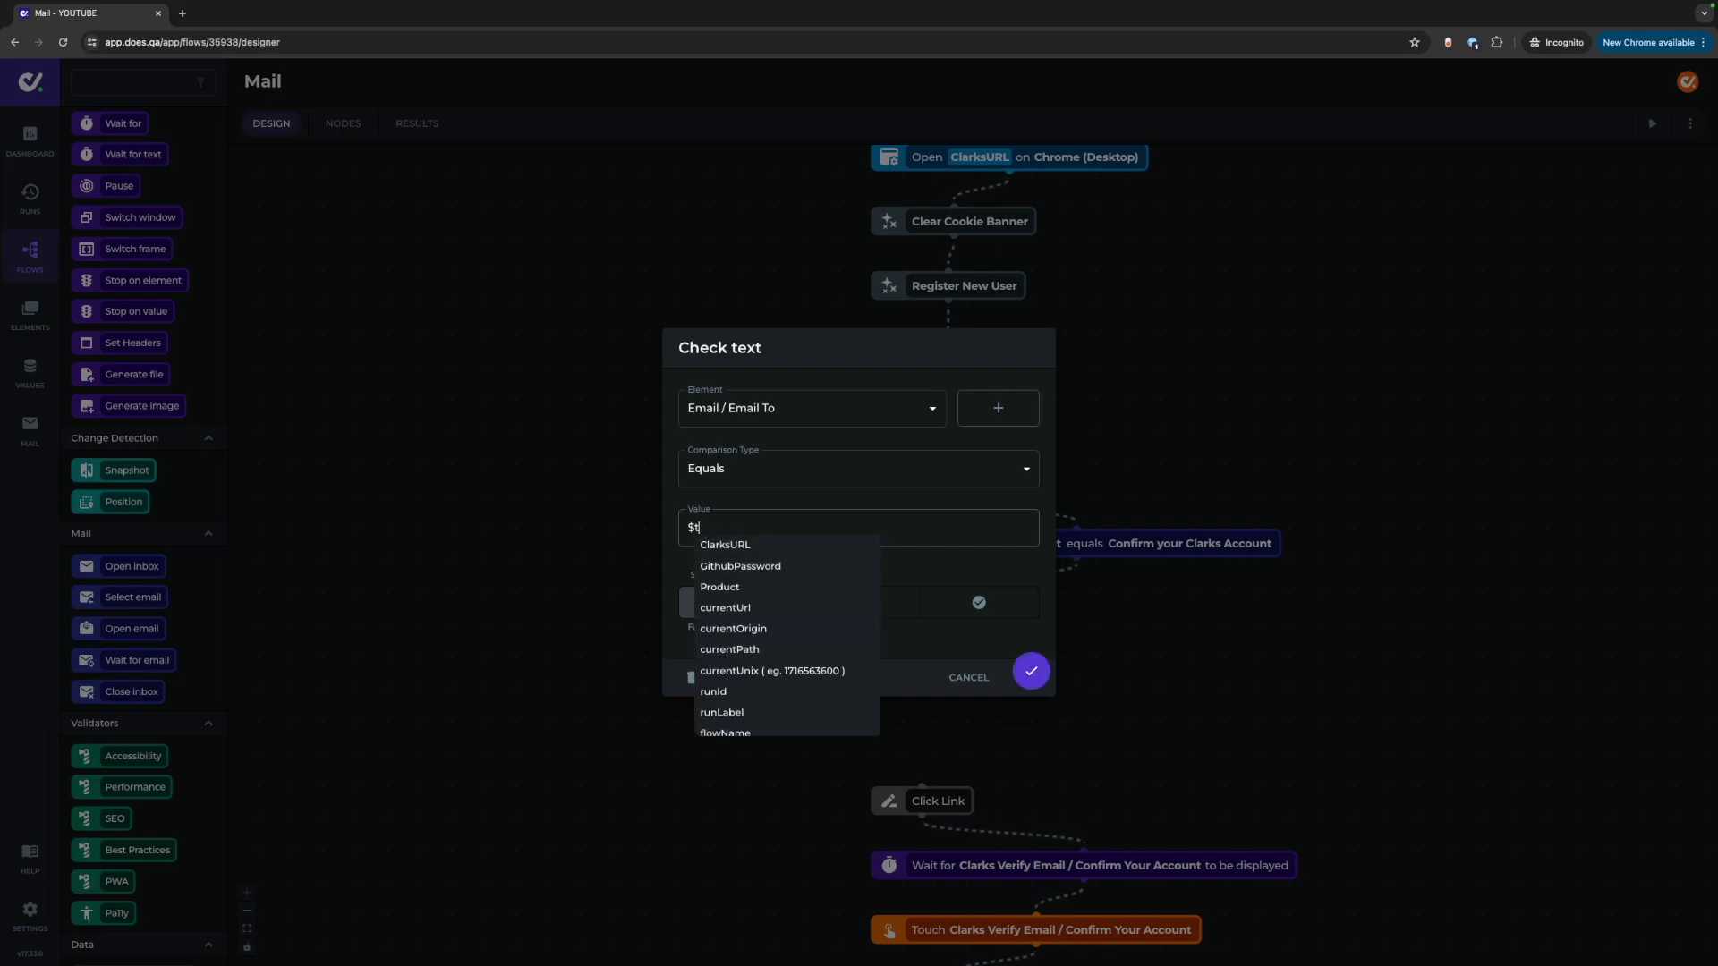
pyautogui.write('estEma')
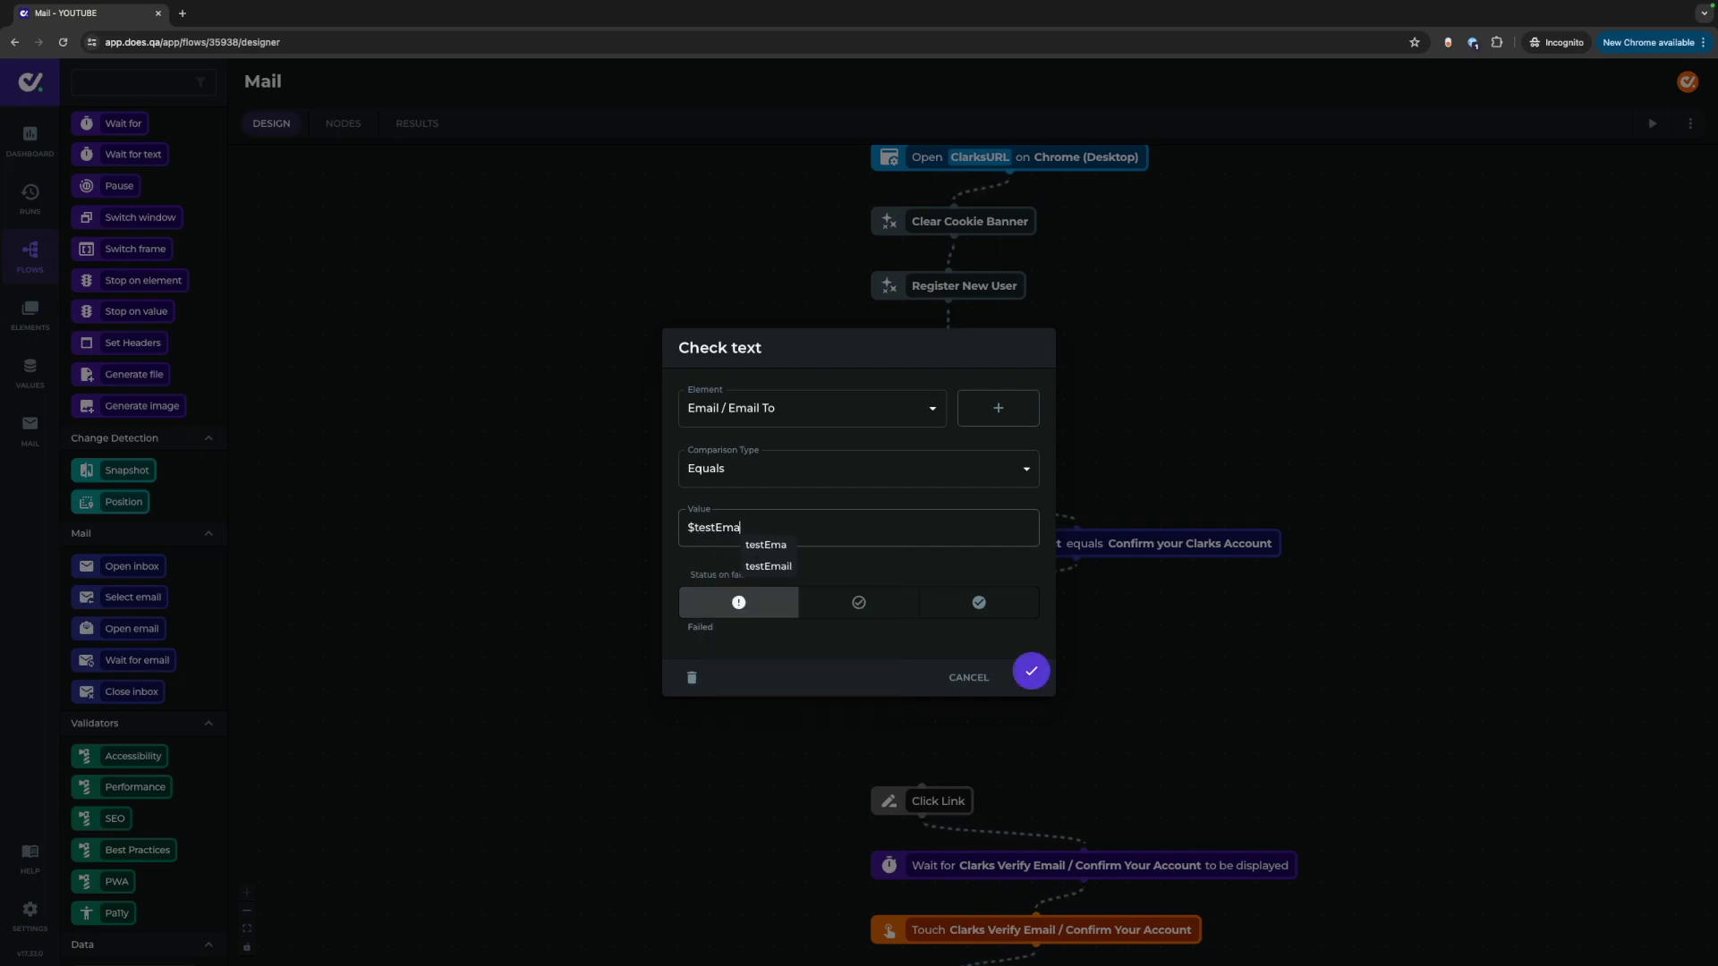
pyautogui.click(760, 569)
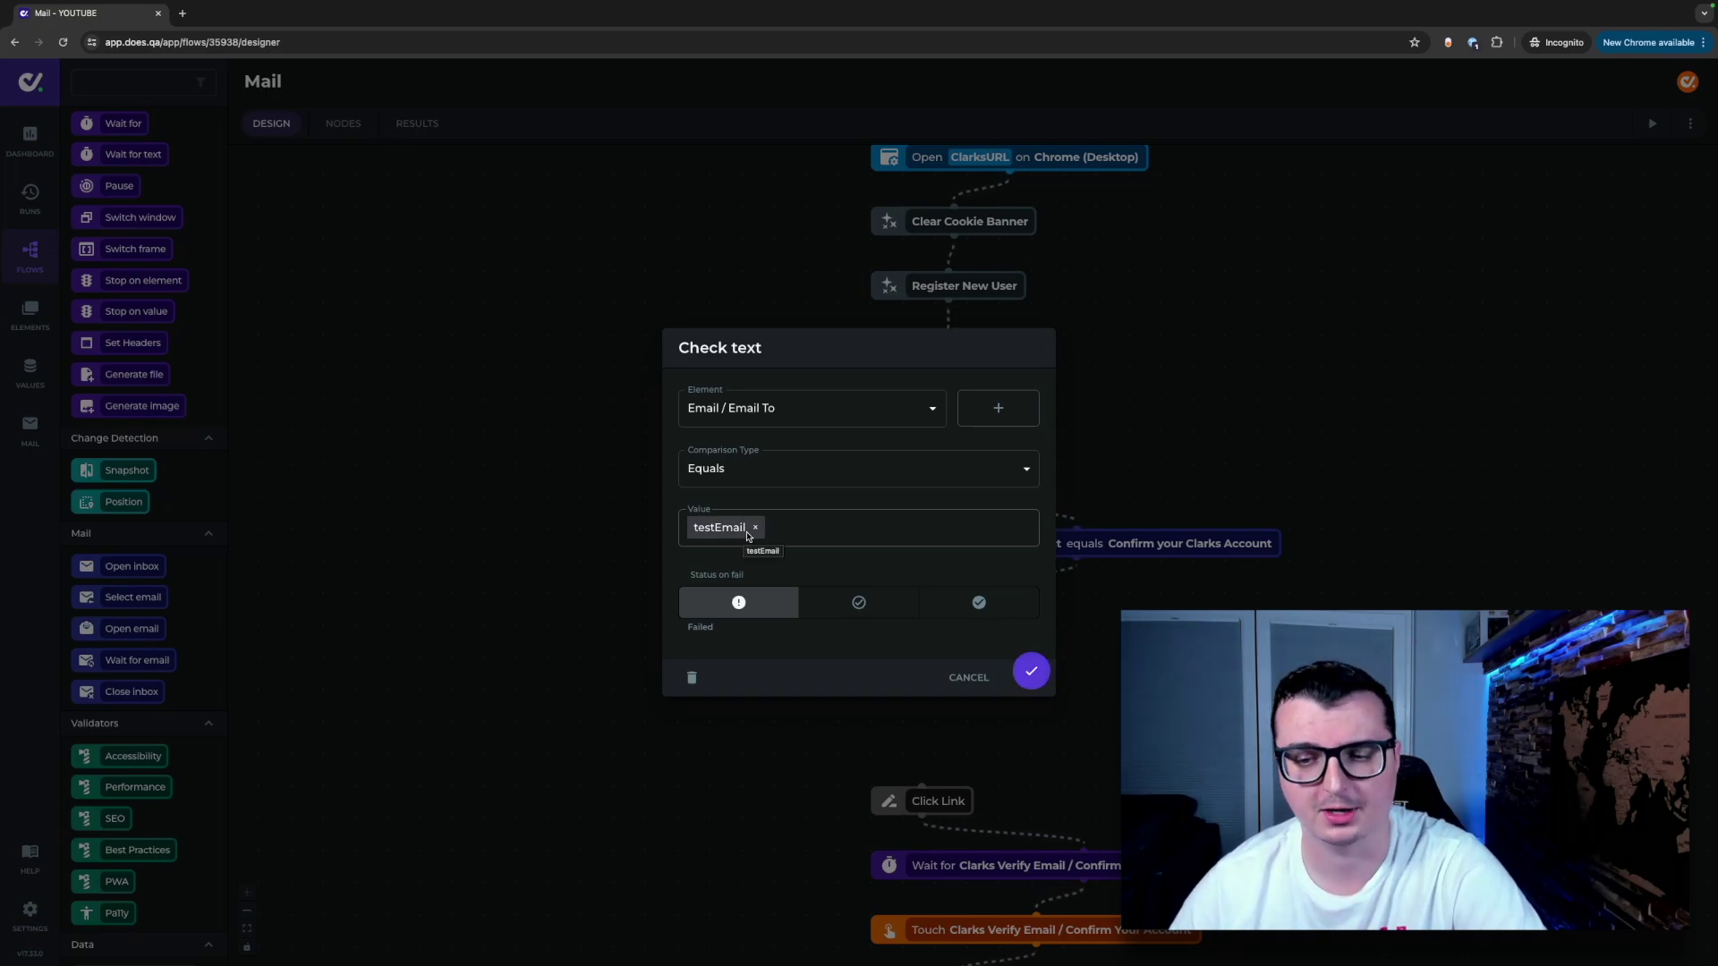
pyautogui.click(1030, 670)
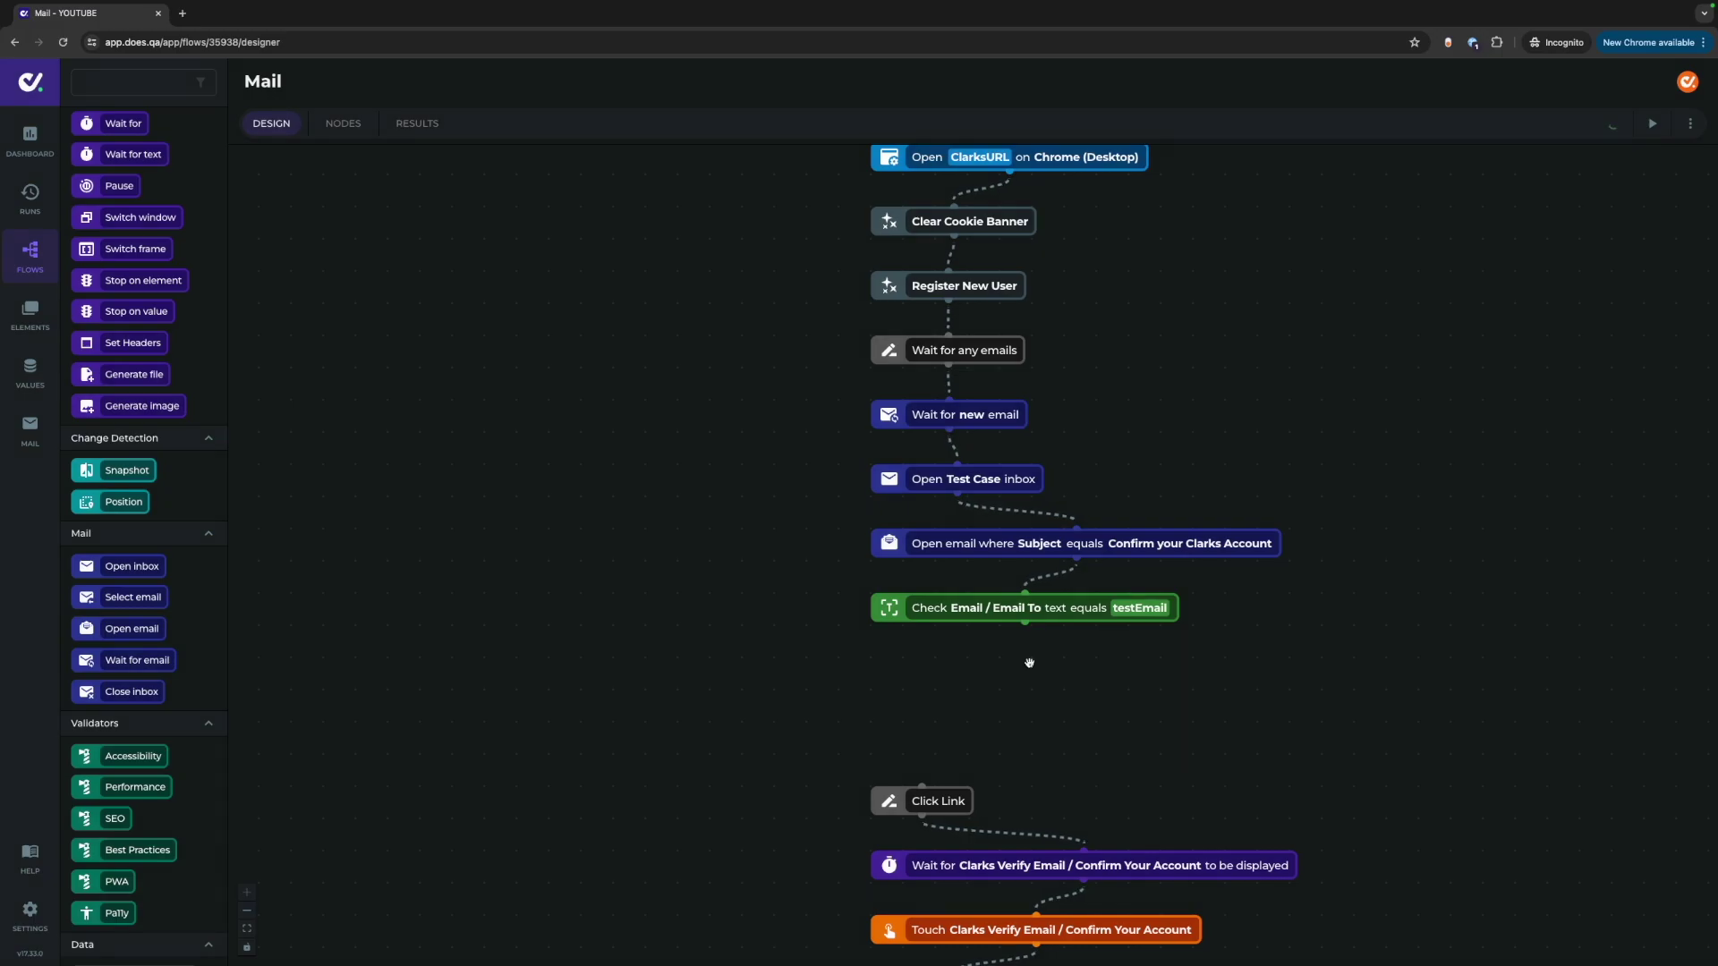
pyautogui.scroll(-5, 134, 582)
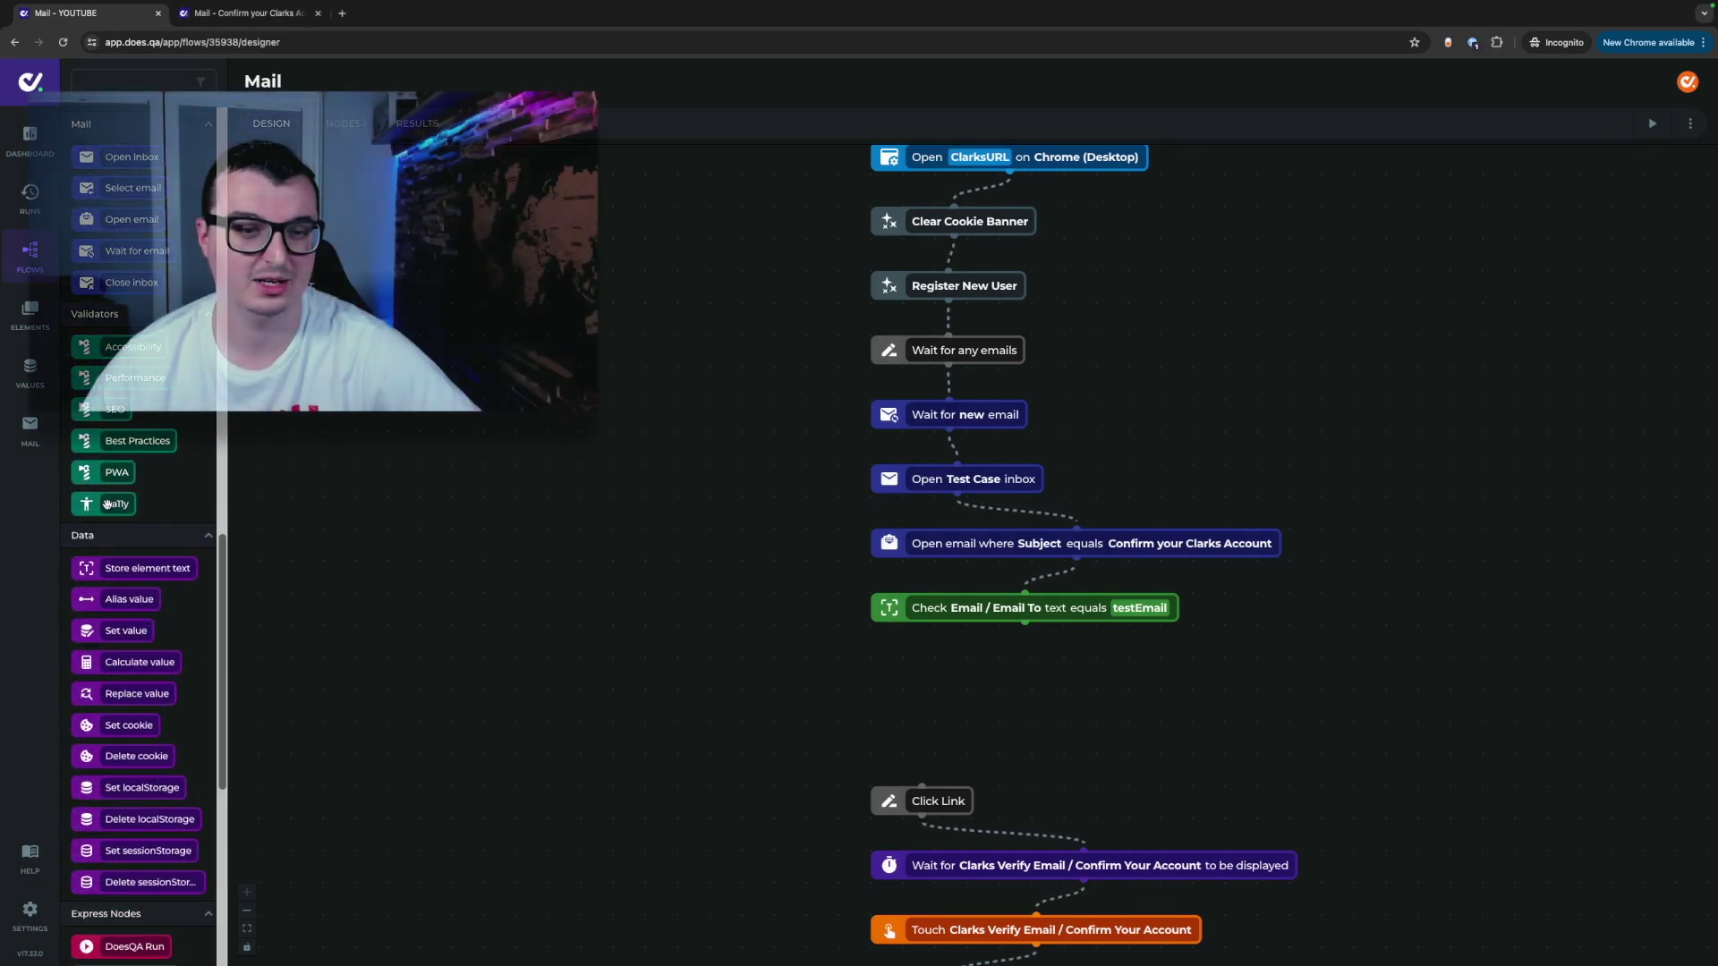
# - Add a Pa11y step linked under the email check with WCAG2 conformance level A
pyautogui.moveTo(106, 503); pyautogui.dragTo(888, 657)
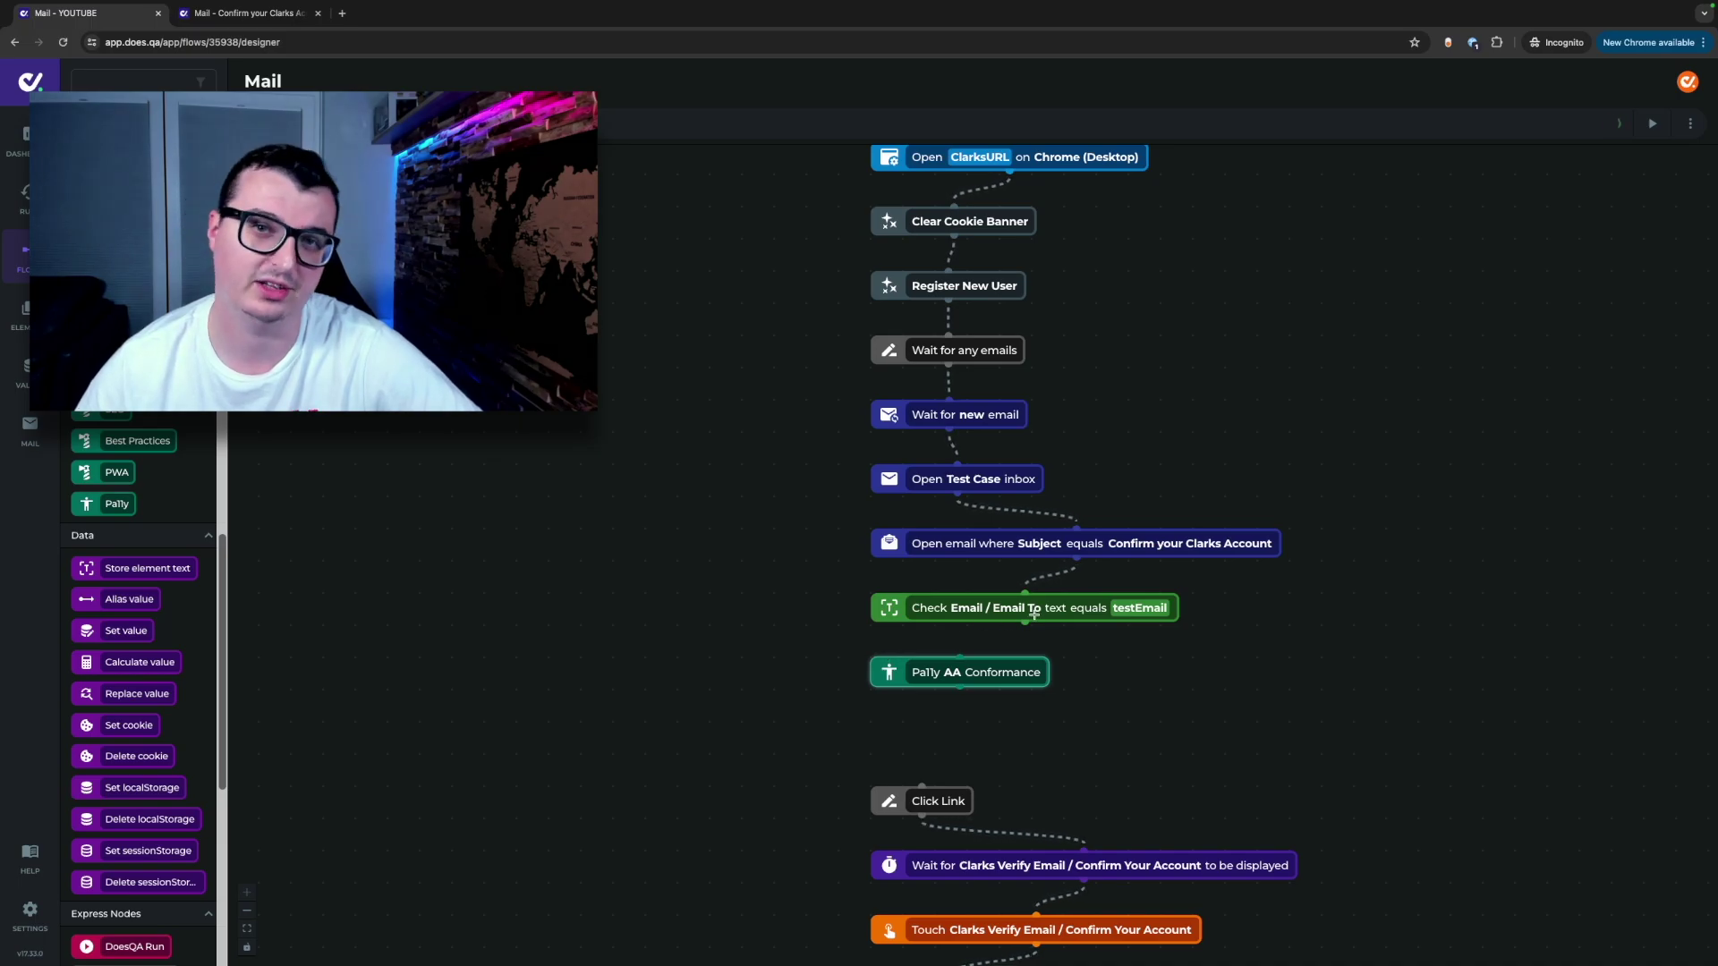
pyautogui.moveTo(1024, 620); pyautogui.dragTo(921, 788)
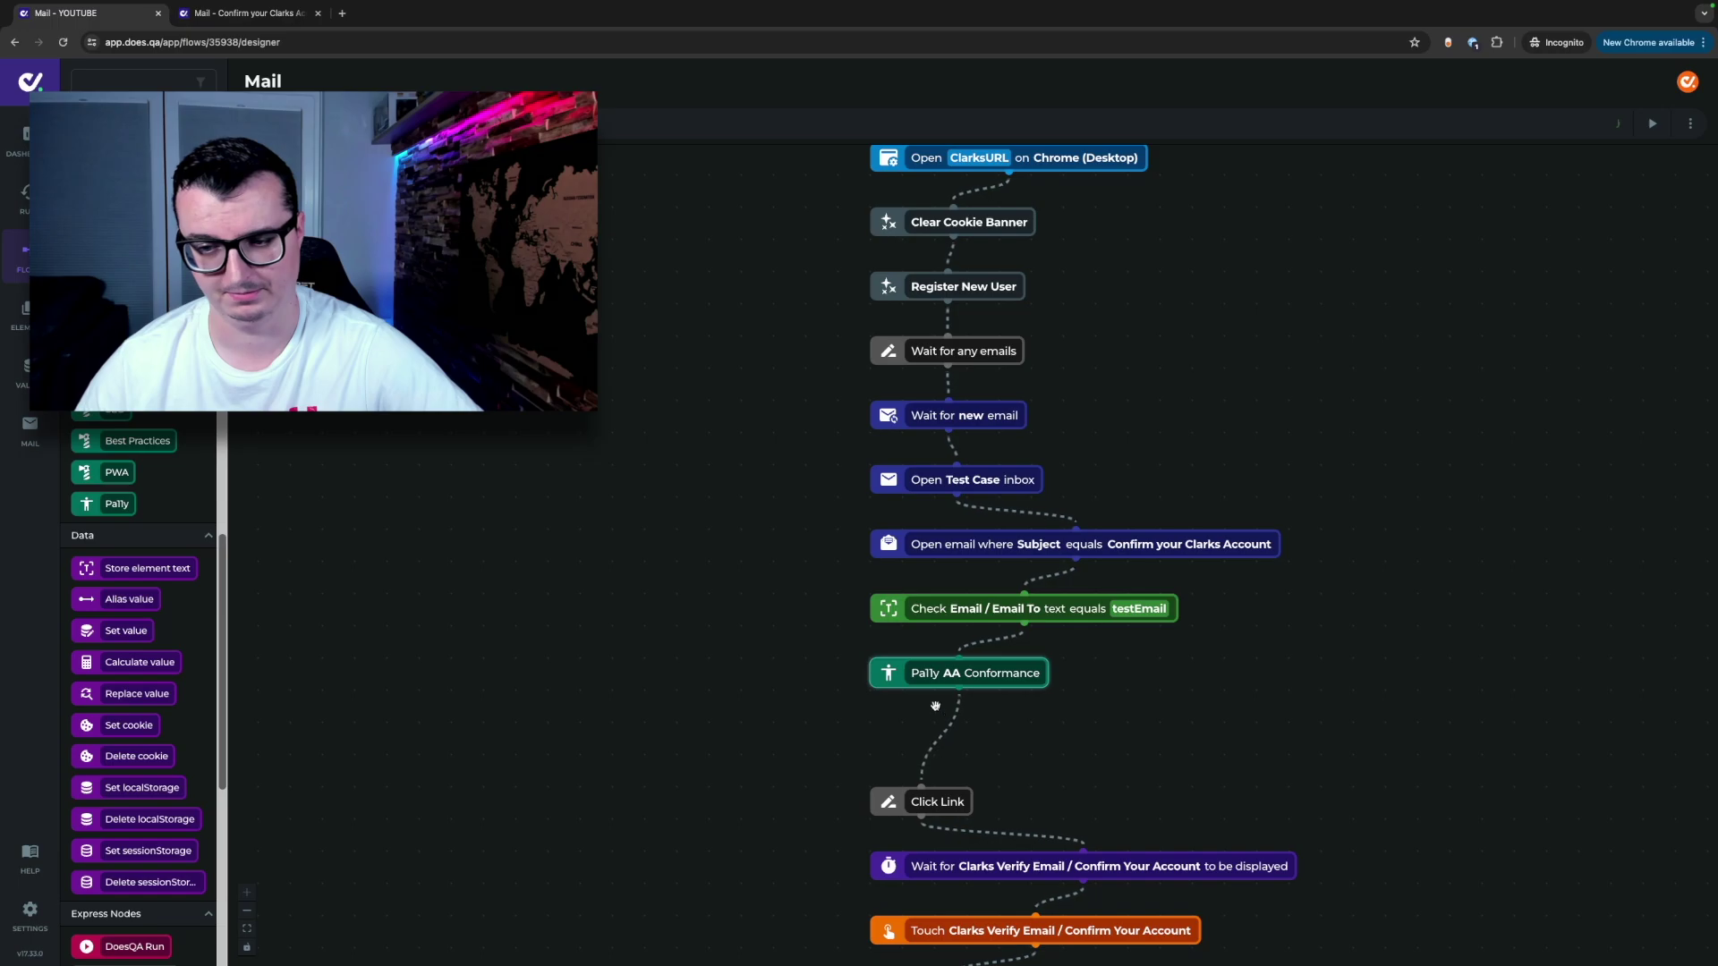
pyautogui.doubleClick(939, 676)
pyautogui.click(741, 476)
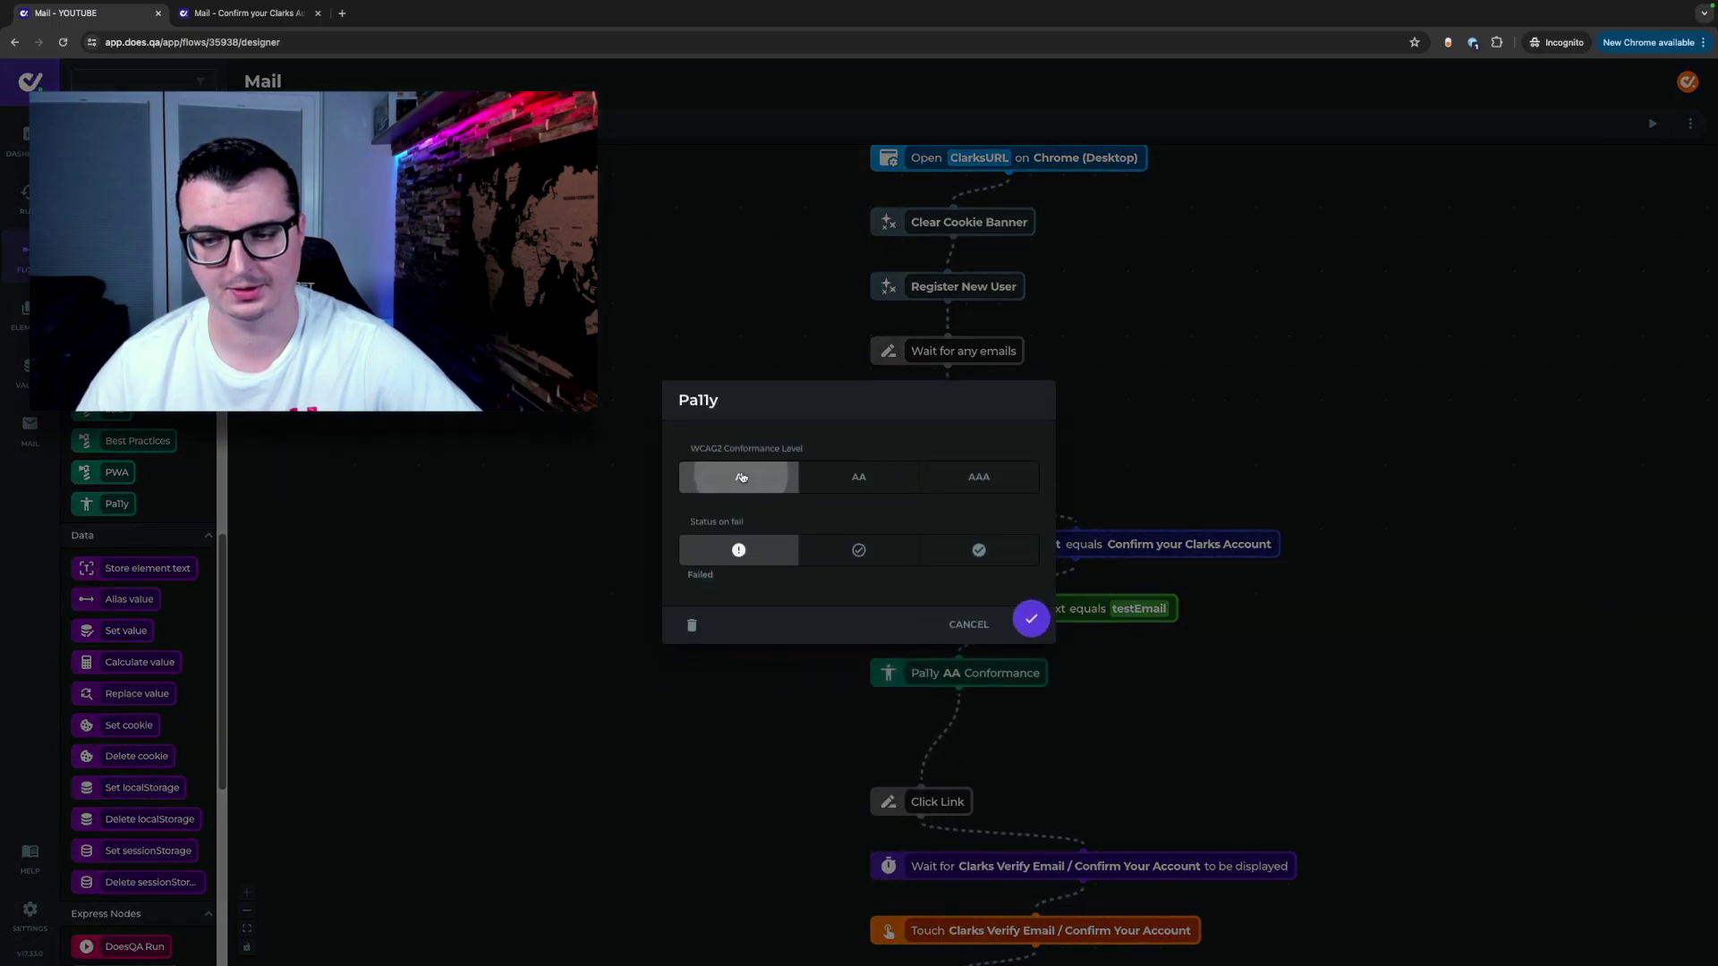
pyautogui.click(1031, 619)
# - Move the Click Link through Pause steps up under Pa11y and run the updated flow
pyautogui.scroll(-2, 1090, 685)
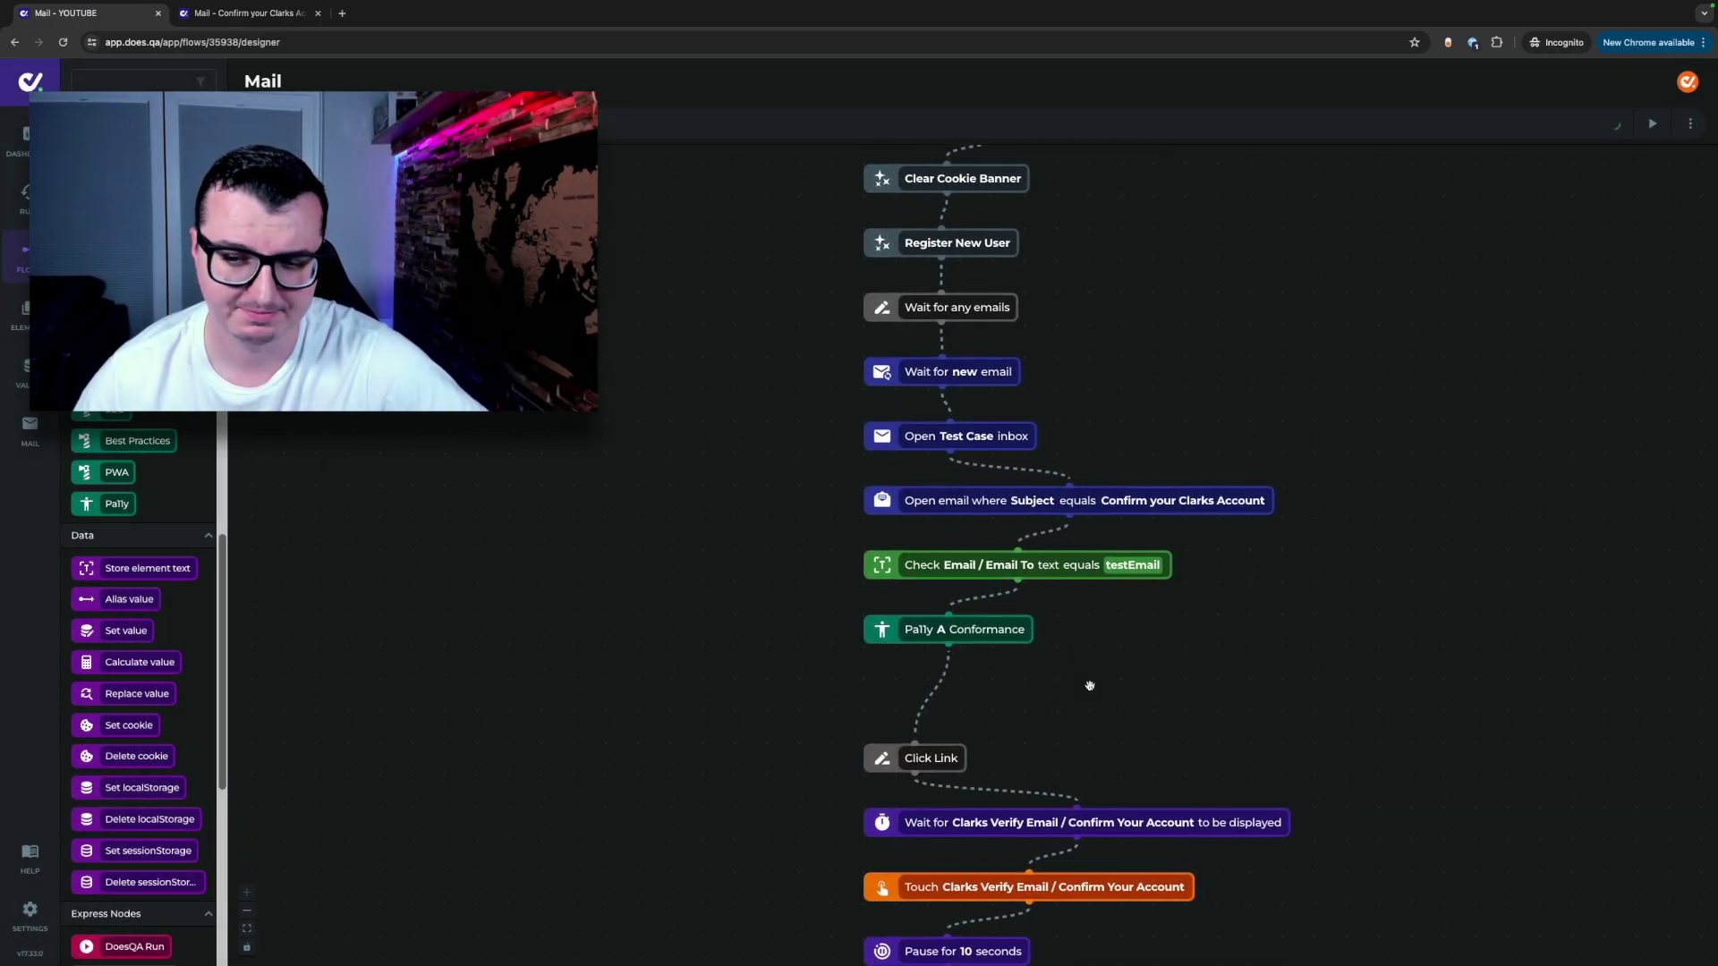
pyautogui.scroll(-3, 1090, 685)
pyautogui.click(821, 608)
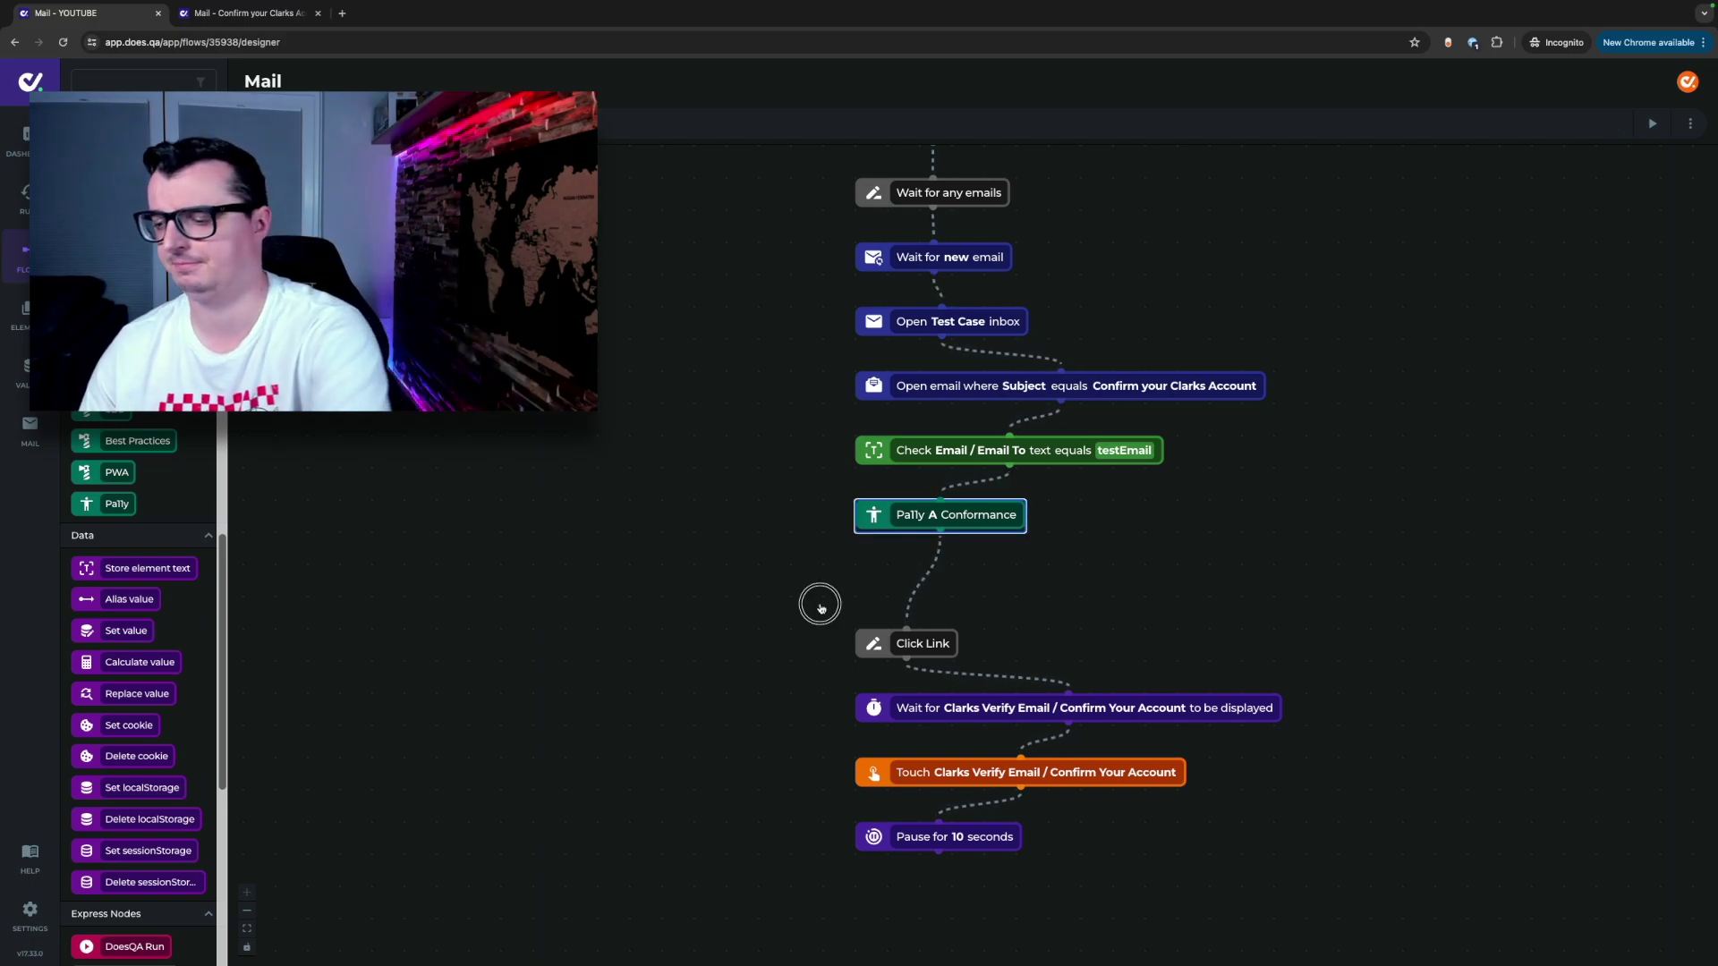
pyautogui.moveTo(820, 607); pyautogui.dragTo(1294, 864)
pyautogui.moveTo(1143, 708); pyautogui.dragTo(1157, 579)
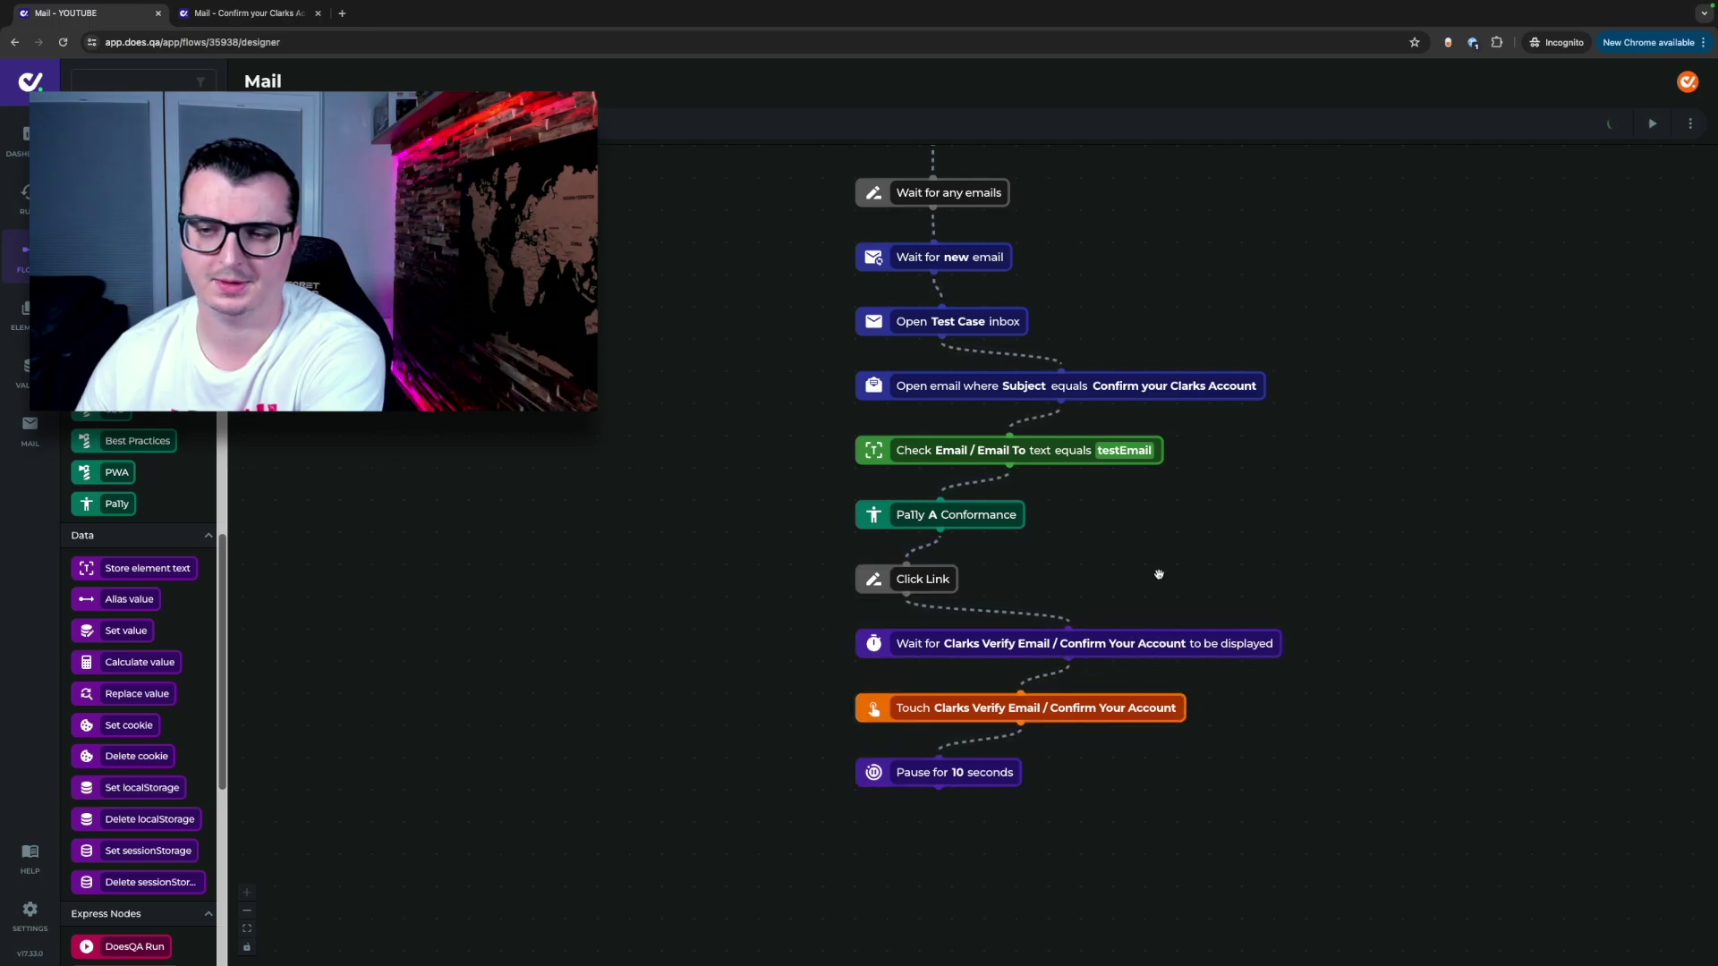
pyautogui.scroll(2, 1159, 575)
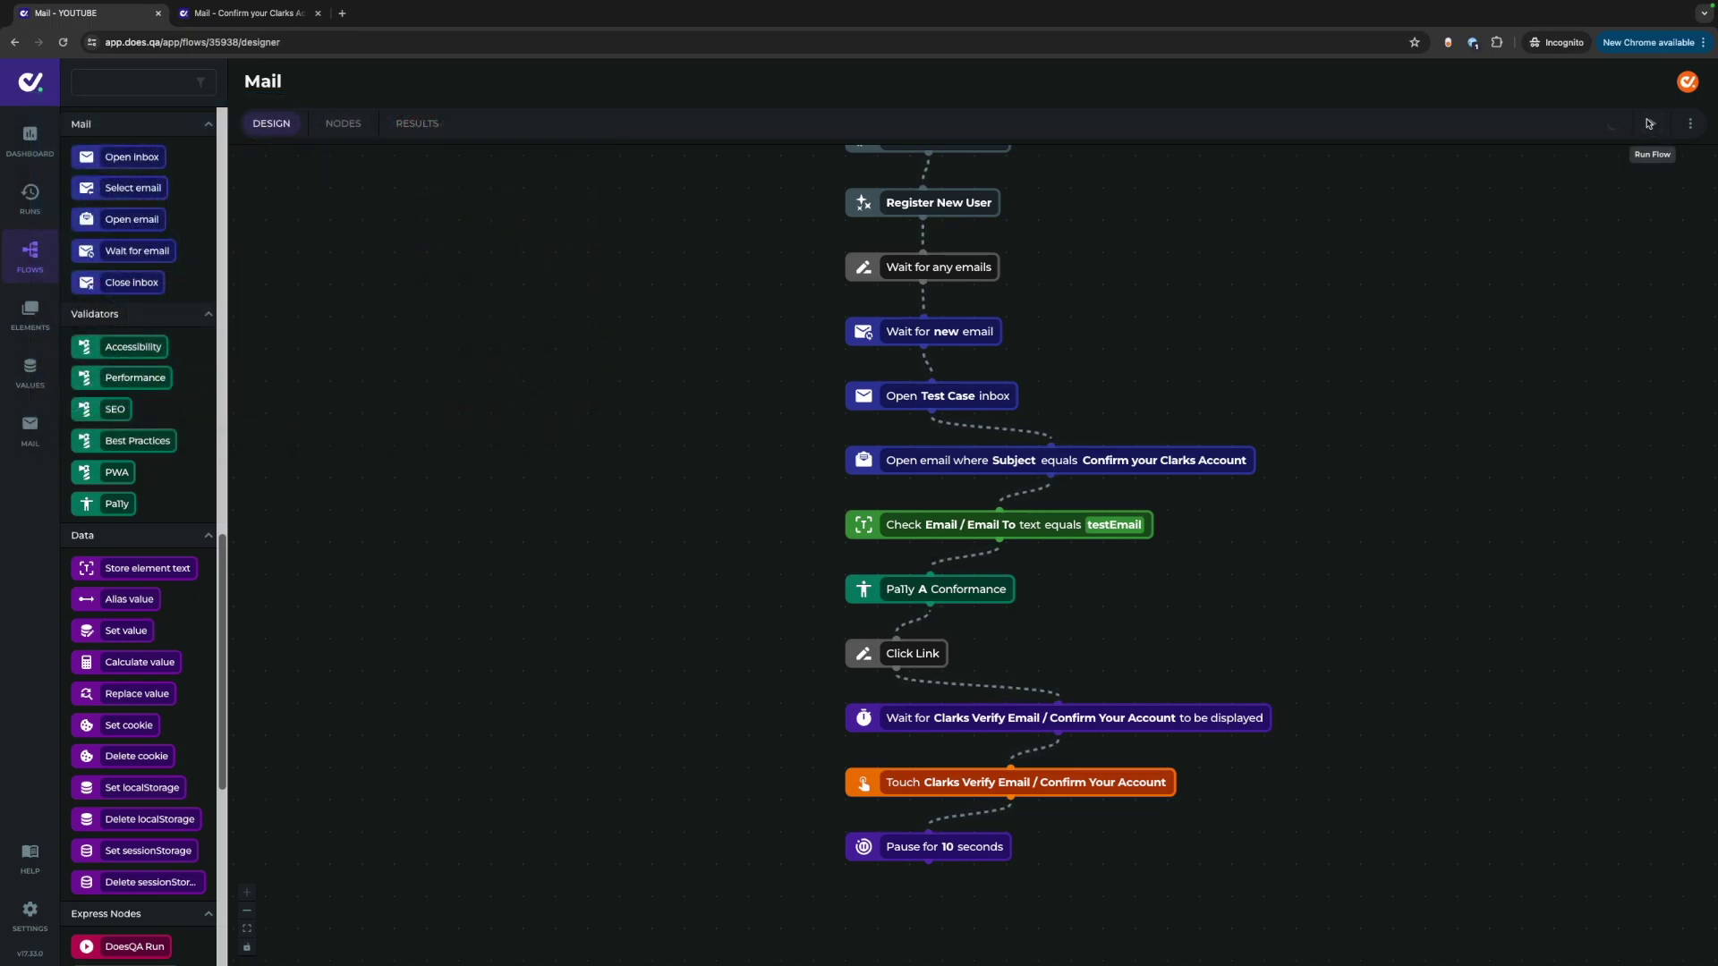
pyautogui.click(1649, 124)
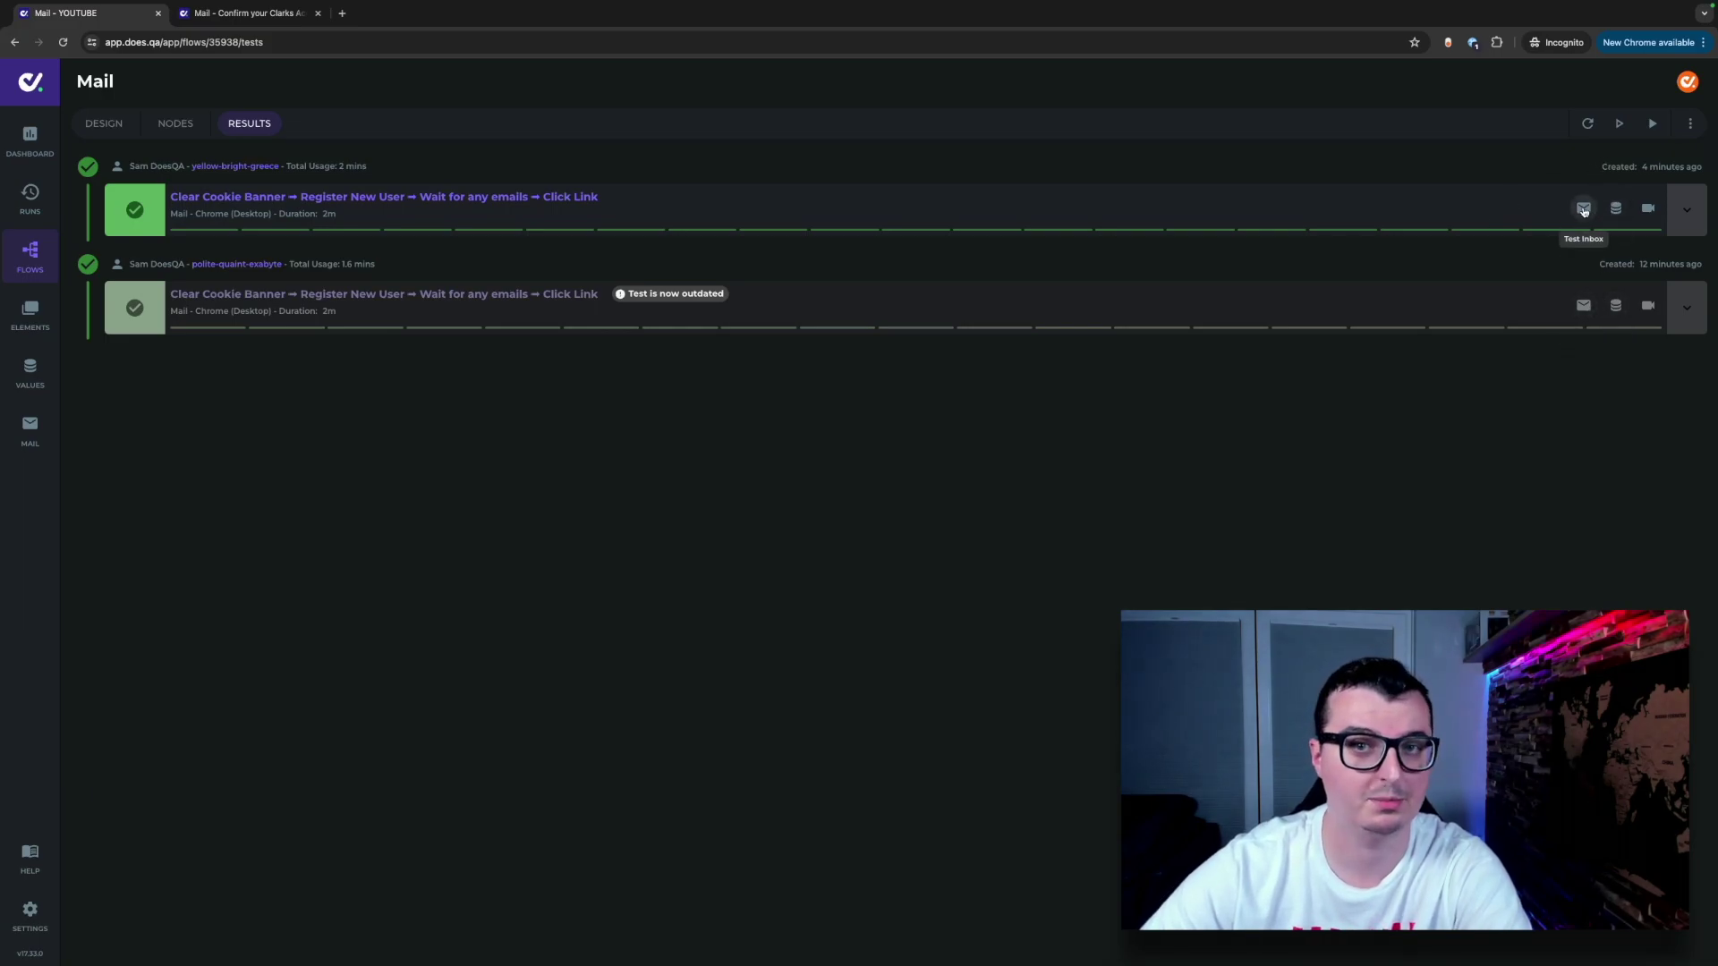
# - Expand the newest run and review its steps: email check passed, Pa11y A compliant, Clarks Verify Email steps passing
pyautogui.click(1688, 214)
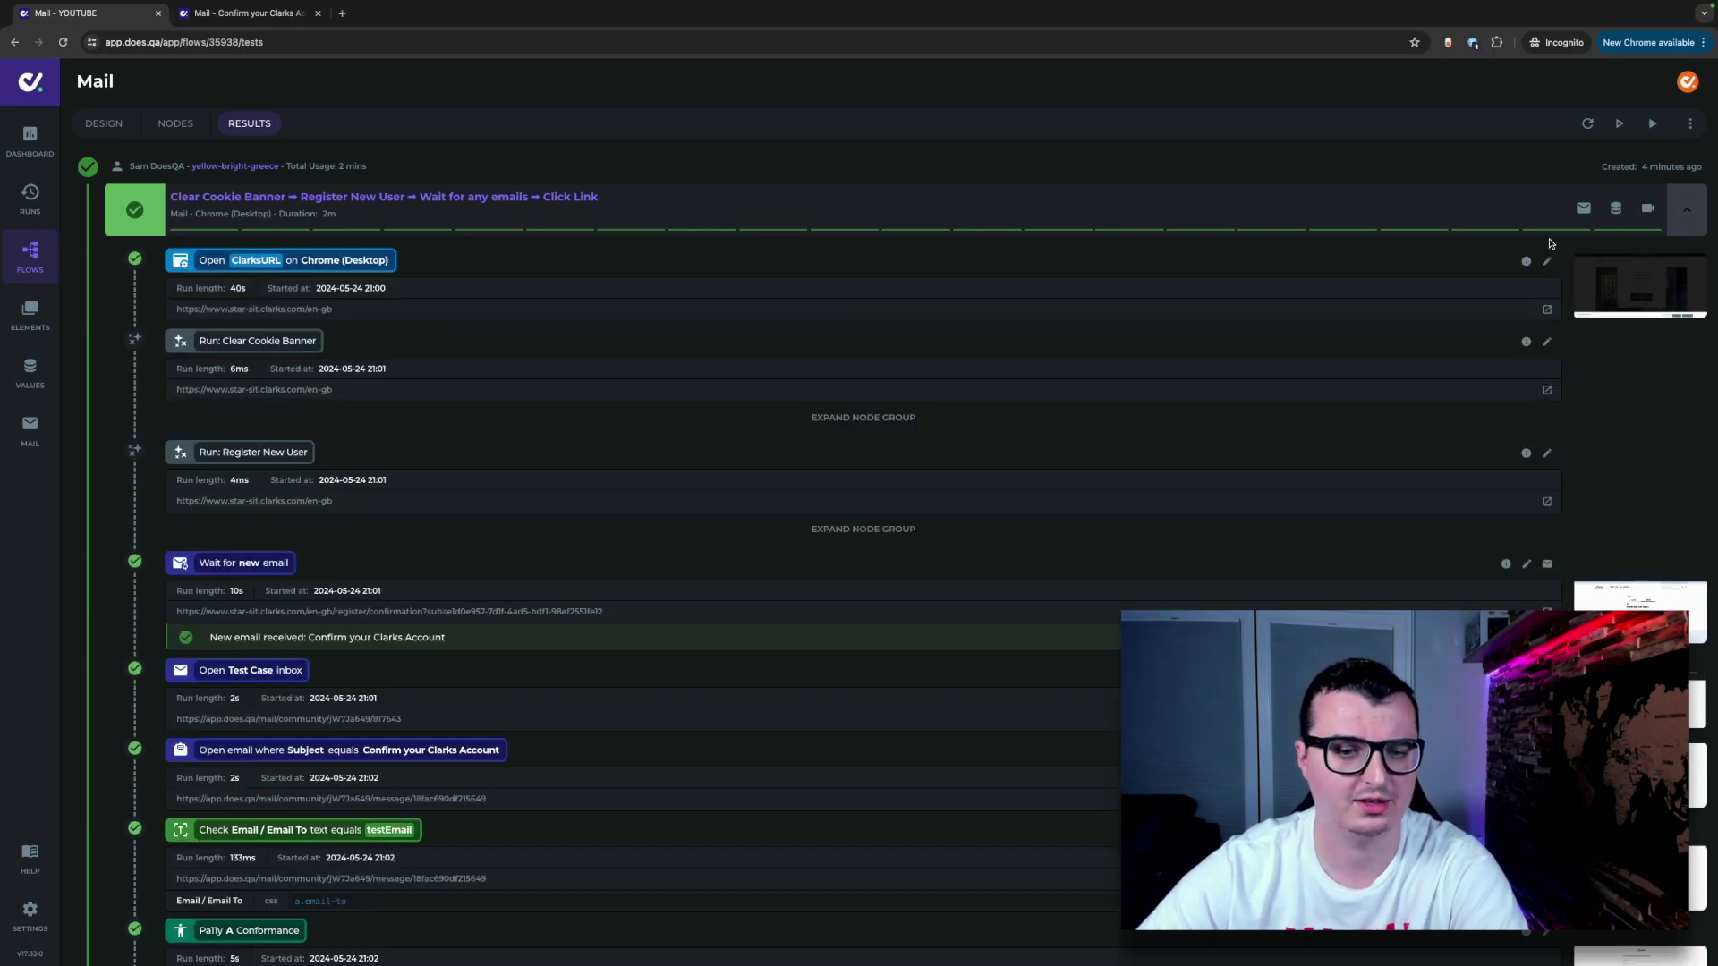
pyautogui.scroll(-3, 533, 352)
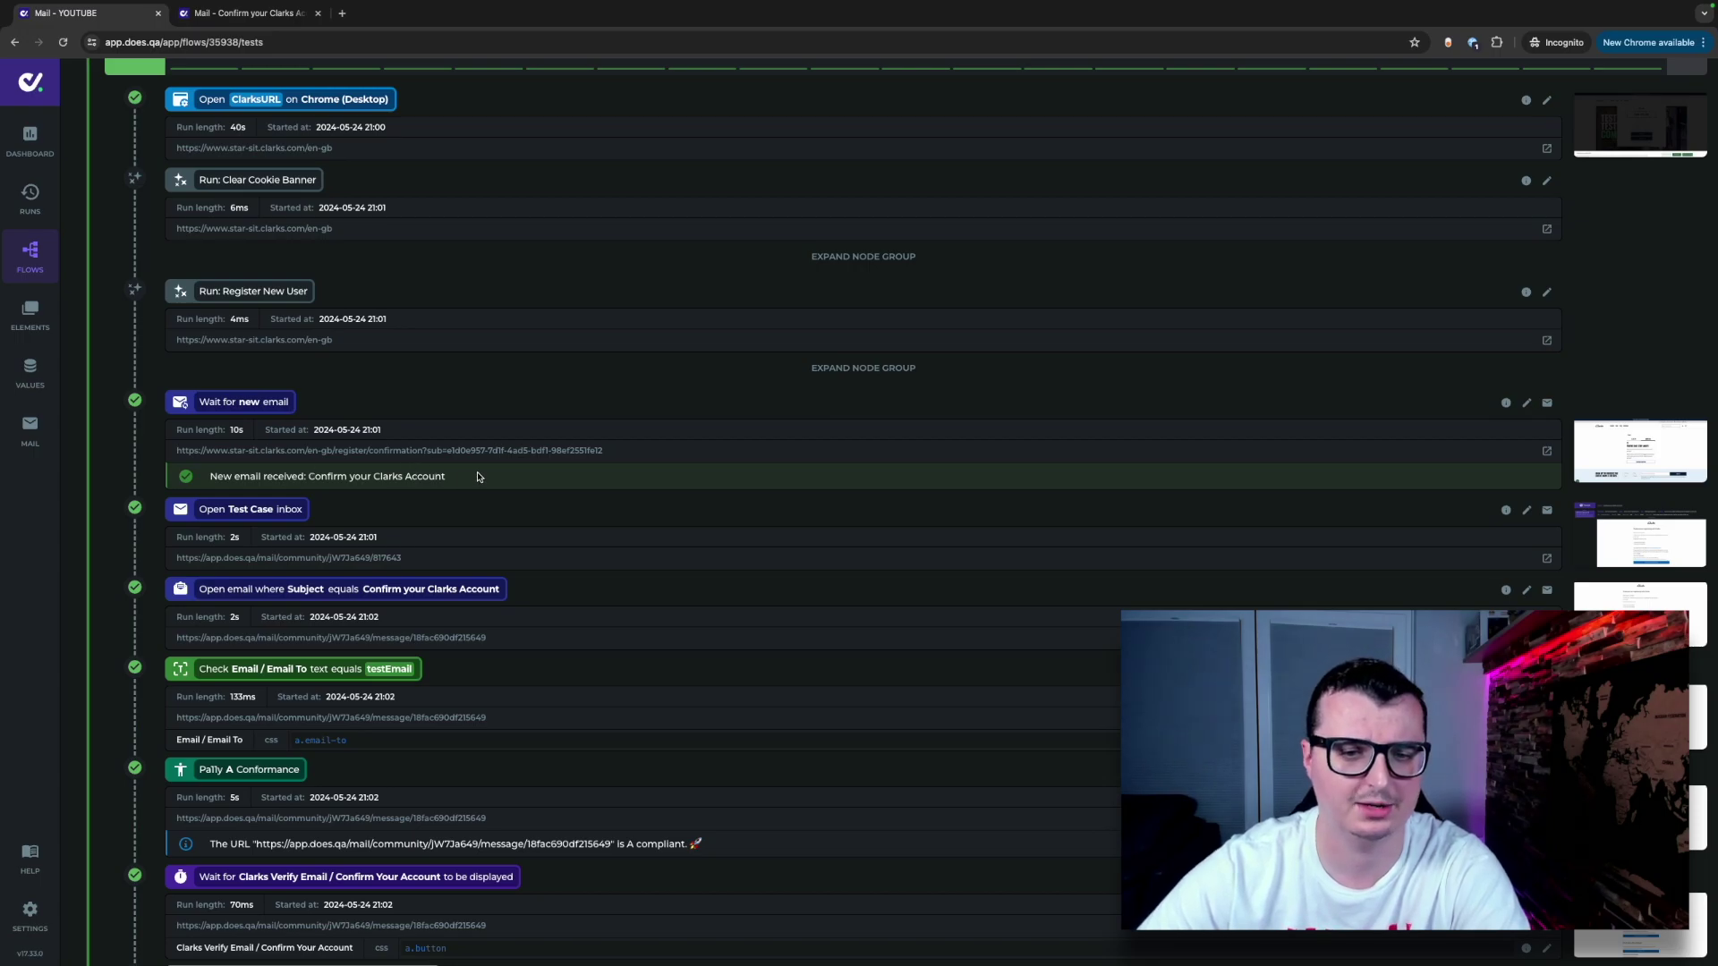
pyautogui.scroll(-1, 394, 467)
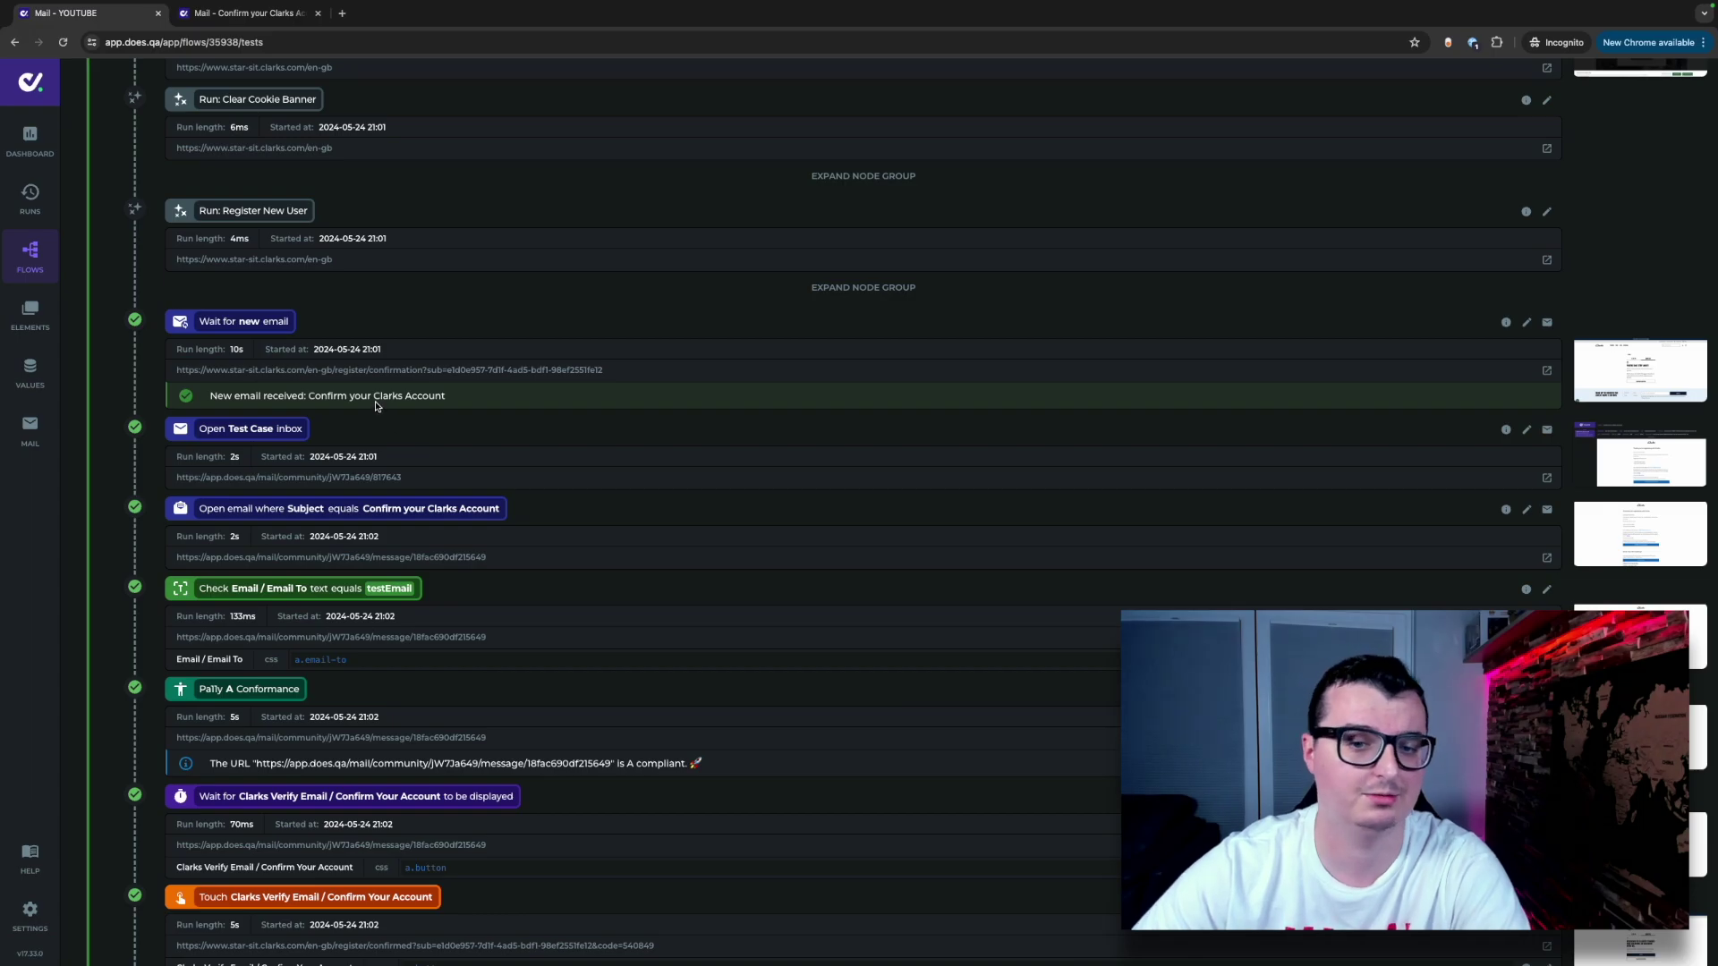
pyautogui.scroll(-2, 523, 514)
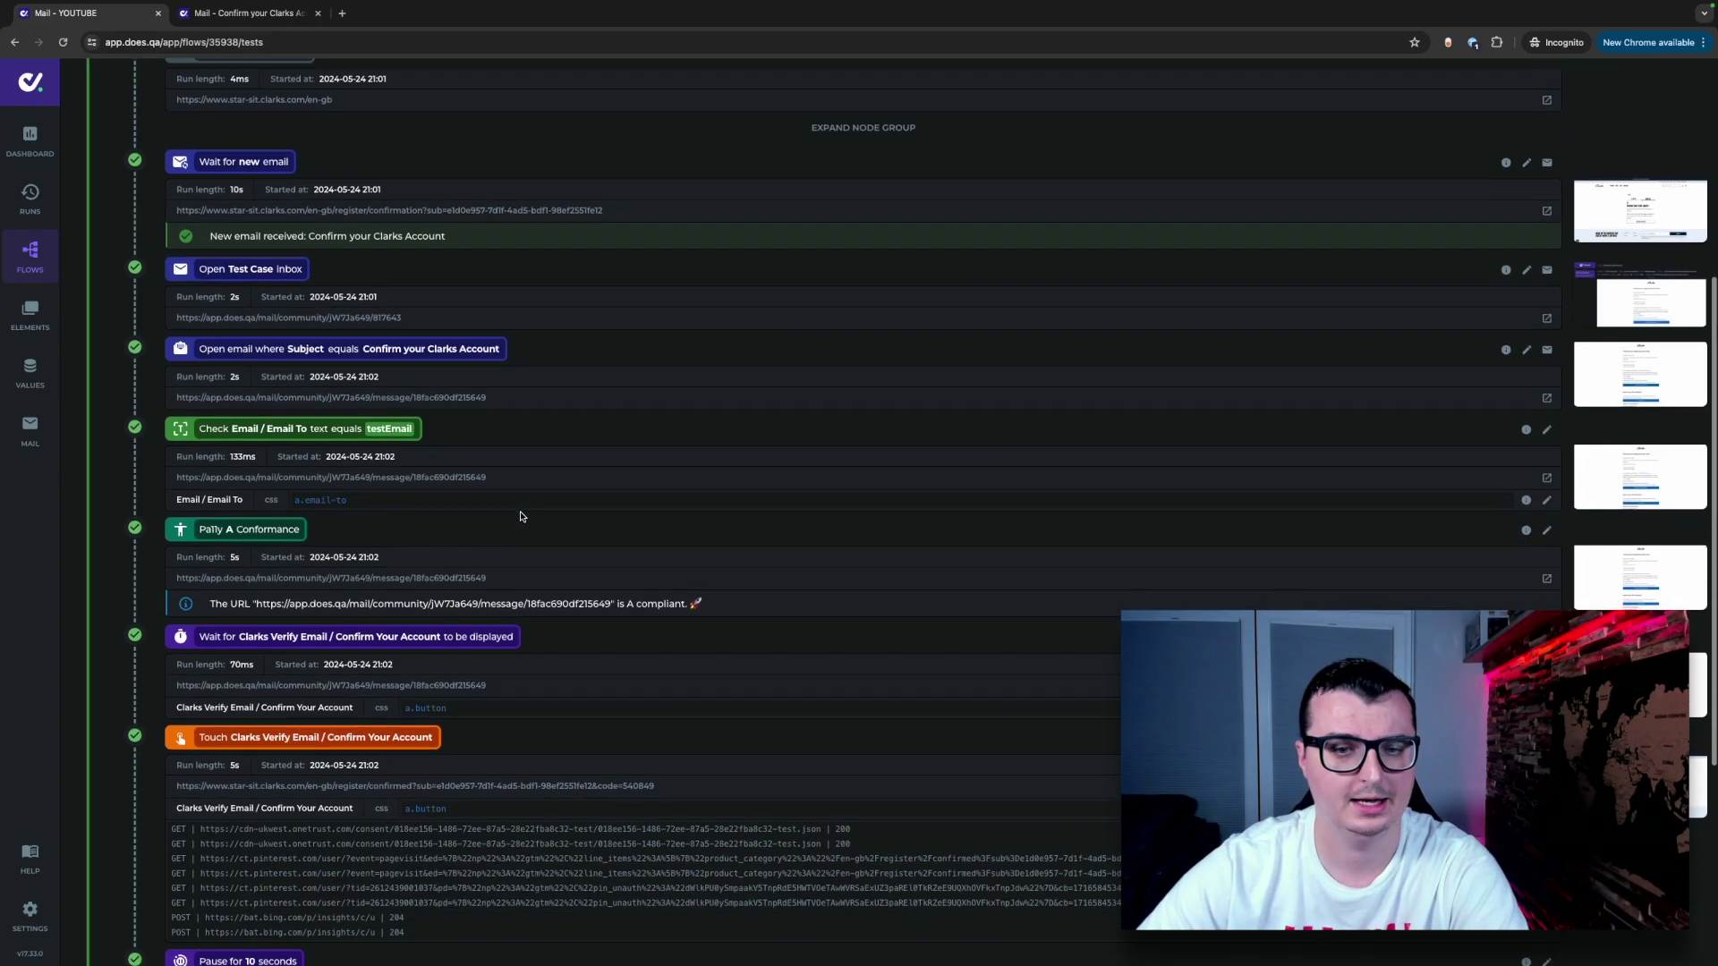